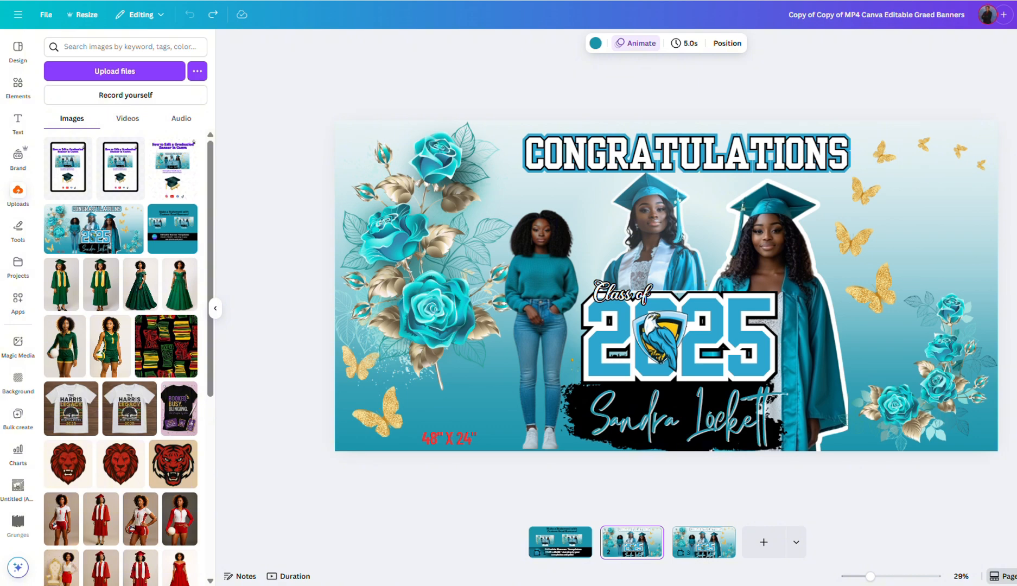
Step: Add the green-gown graduate and volleyball player photos and spread them across the banner
left_click(53, 297)
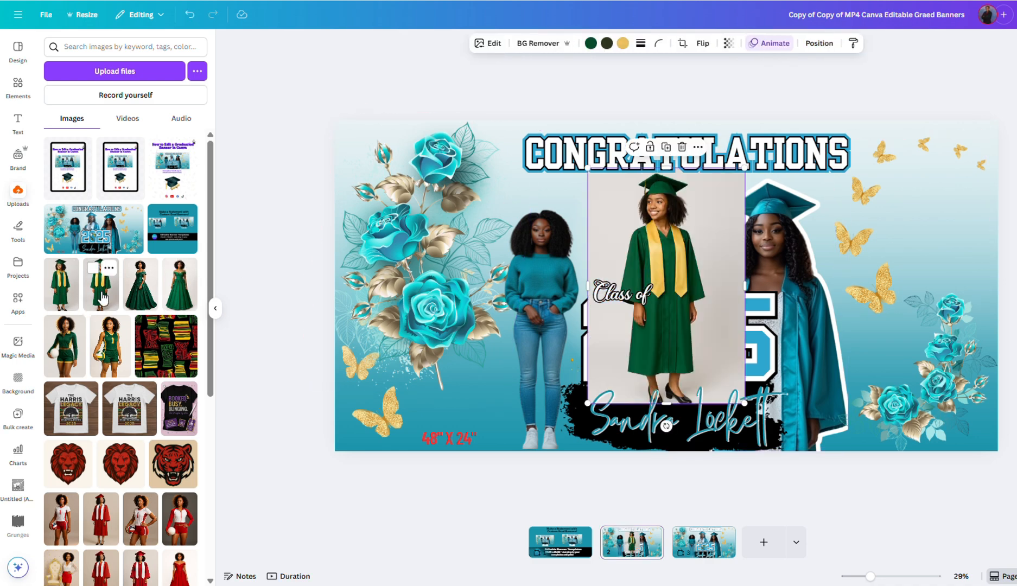
left_click(65, 342)
left_click_drag(667, 325, 460, 328)
left_click_drag(668, 345, 895, 357)
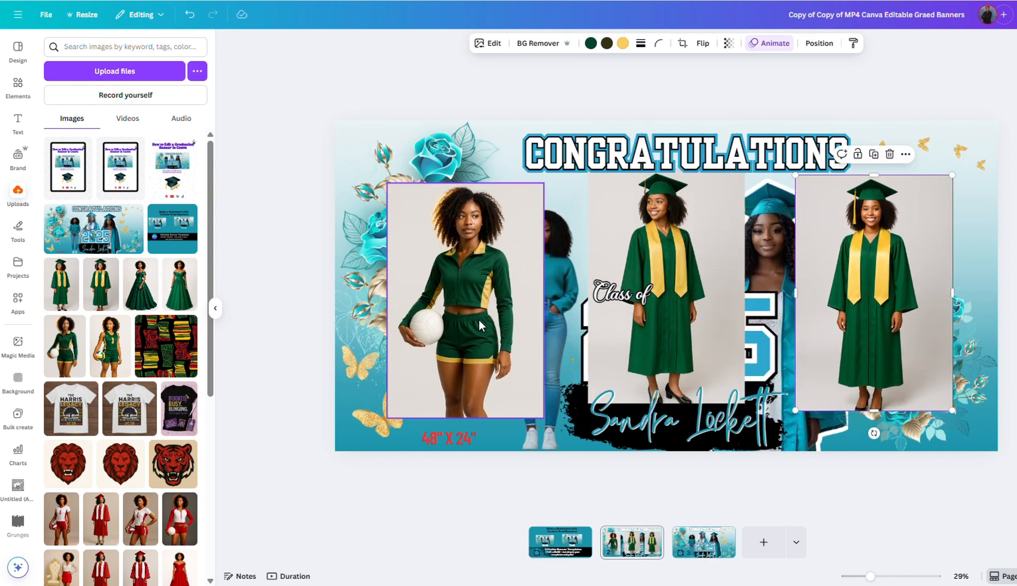
Step: Remove the grey backgrounds from the volleyball player and both graduate photos
left_click(456, 275)
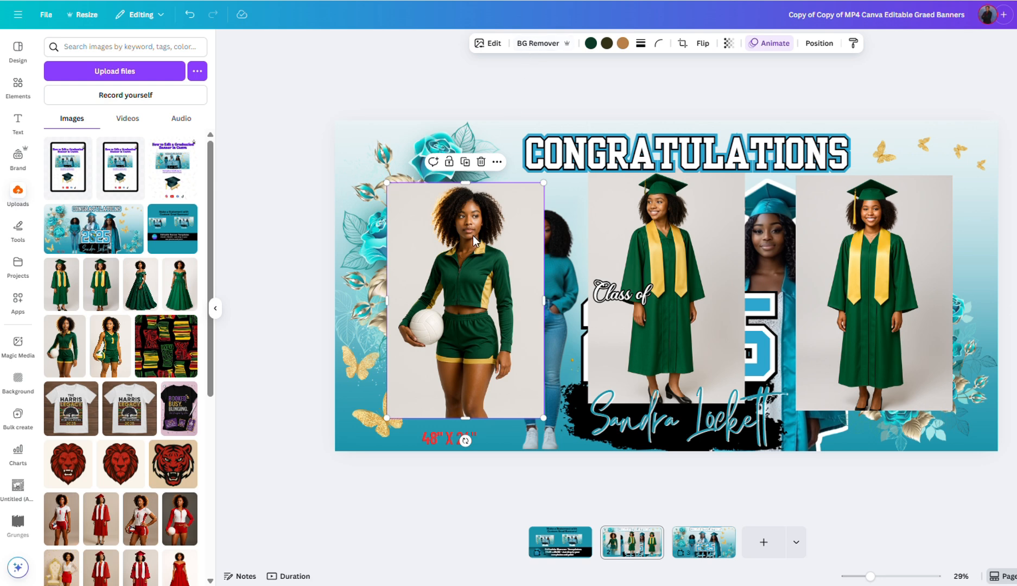
left_click(532, 44)
left_click(638, 237)
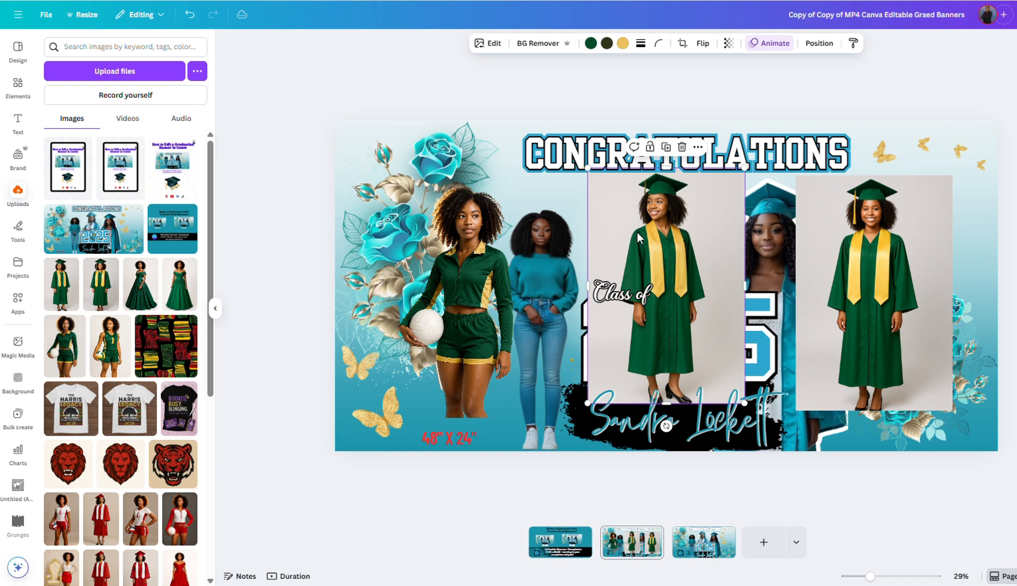
left_click(524, 43)
left_click(862, 270)
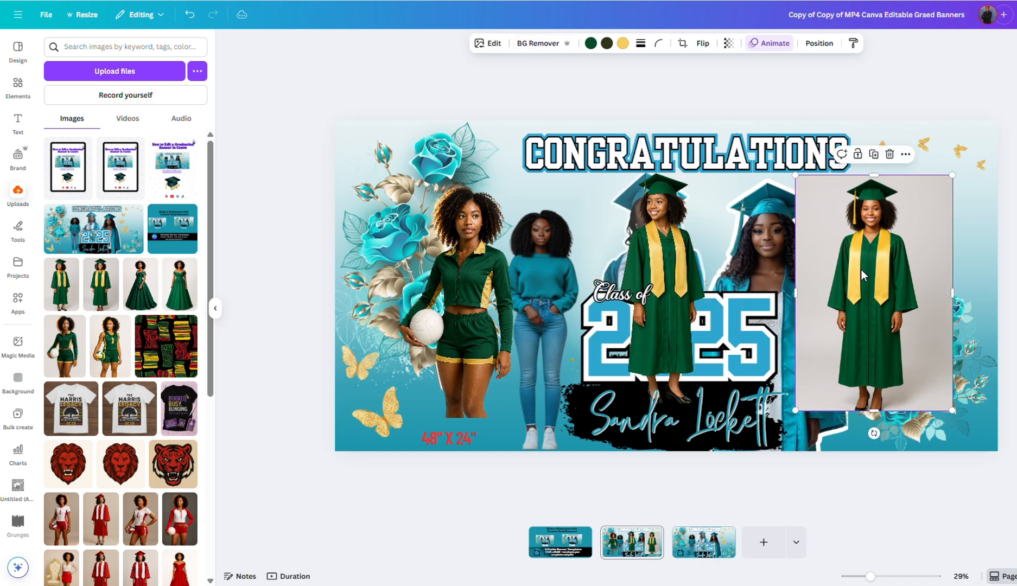
left_click(538, 45)
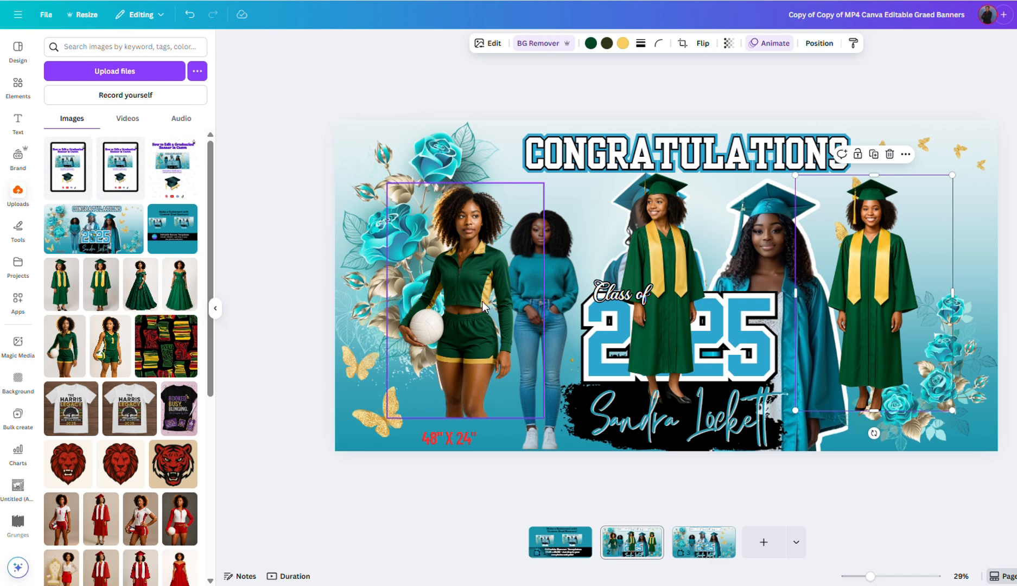
Step: Enlarge the volleyball player and the small graduate, moving them toward the banner centre
left_click_drag(472, 305, 528, 341)
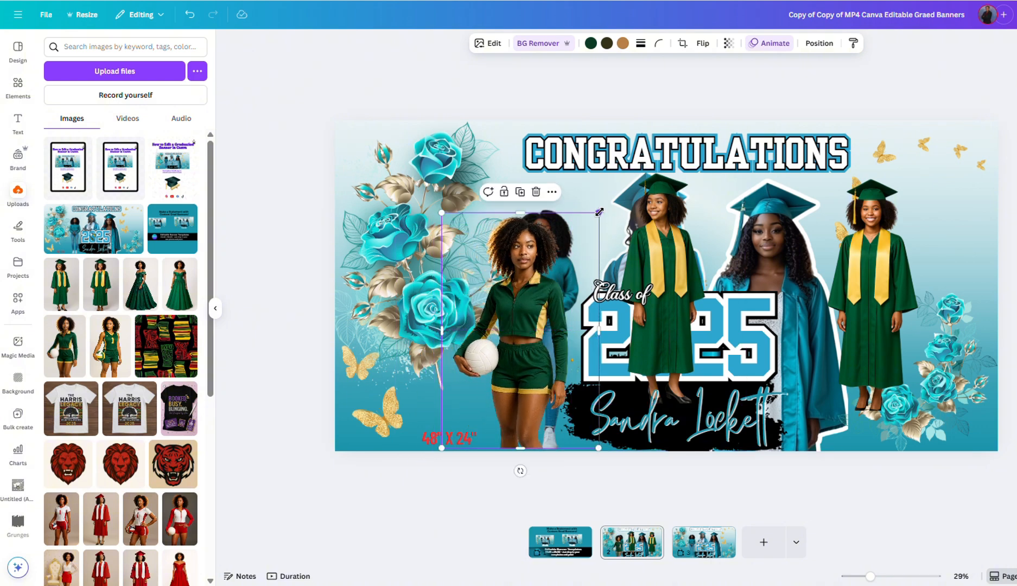
left_click_drag(599, 213, 636, 177)
left_click(659, 236)
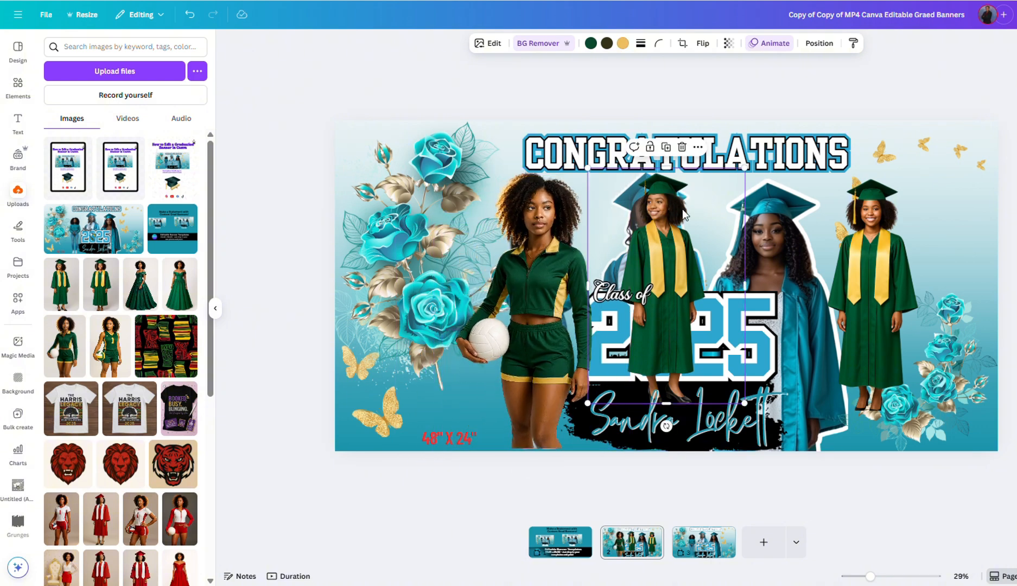
left_click_drag(655, 260, 651, 343)
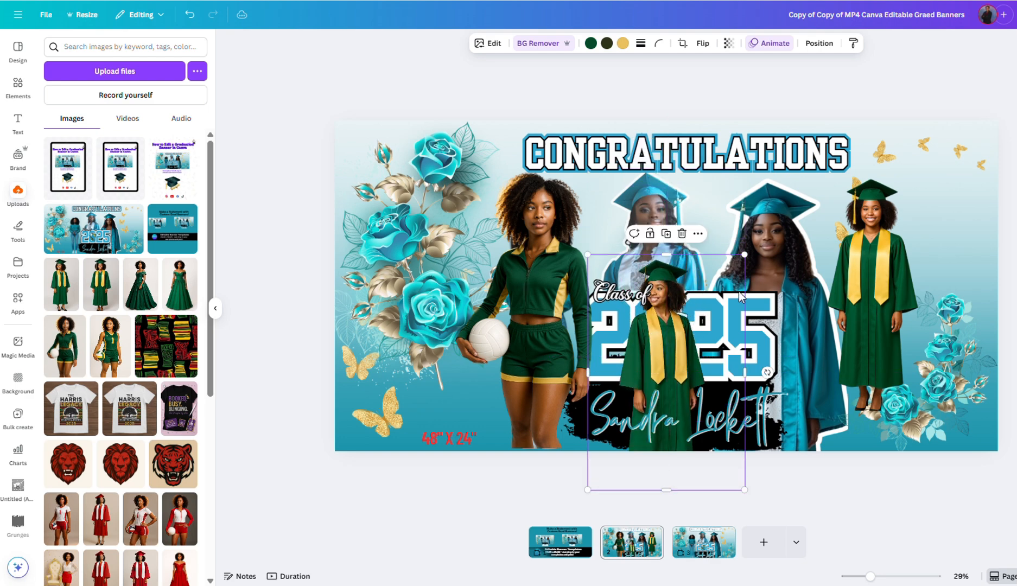
left_click_drag(743, 255, 813, 154)
left_click_drag(694, 261, 772, 282)
Step: Move the rightmost graduate over Class of 2025 and enlarge it into place at centre
left_click(884, 270)
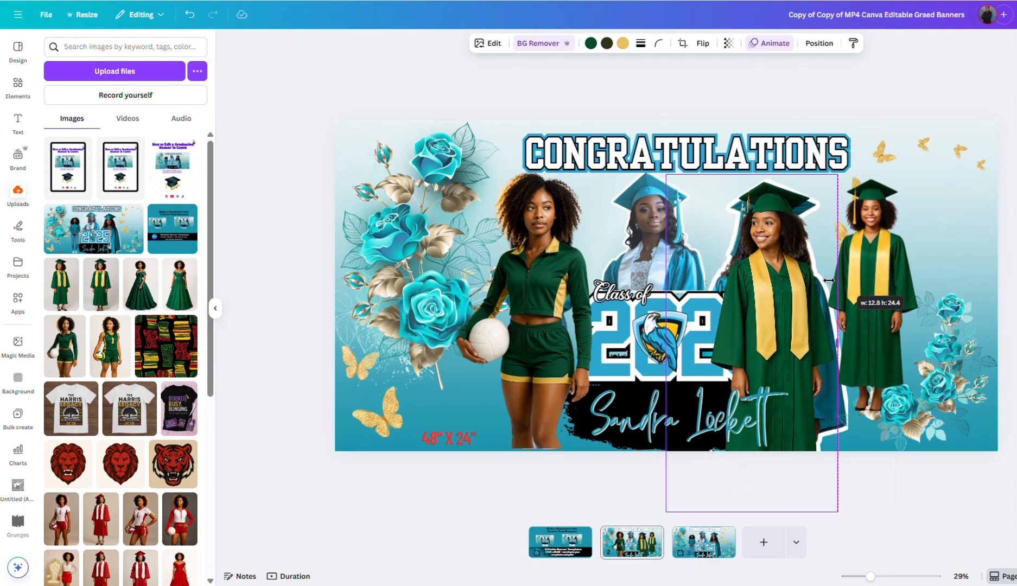
left_click_drag(885, 265, 664, 301)
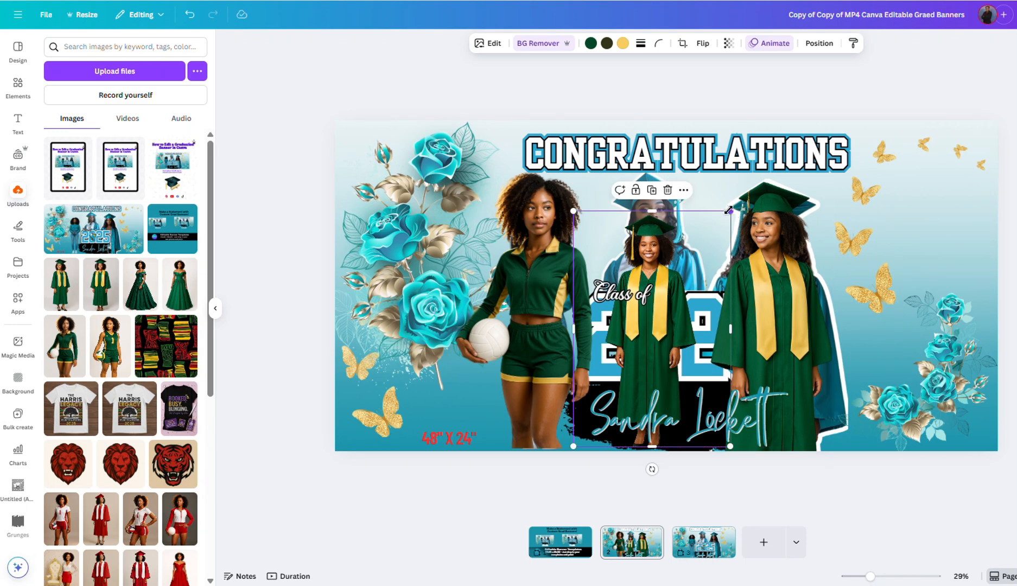
left_click_drag(731, 213, 803, 159)
left_click_drag(690, 247, 665, 300)
left_click_drag(763, 177, 782, 152)
left_click_drag(666, 241, 654, 260)
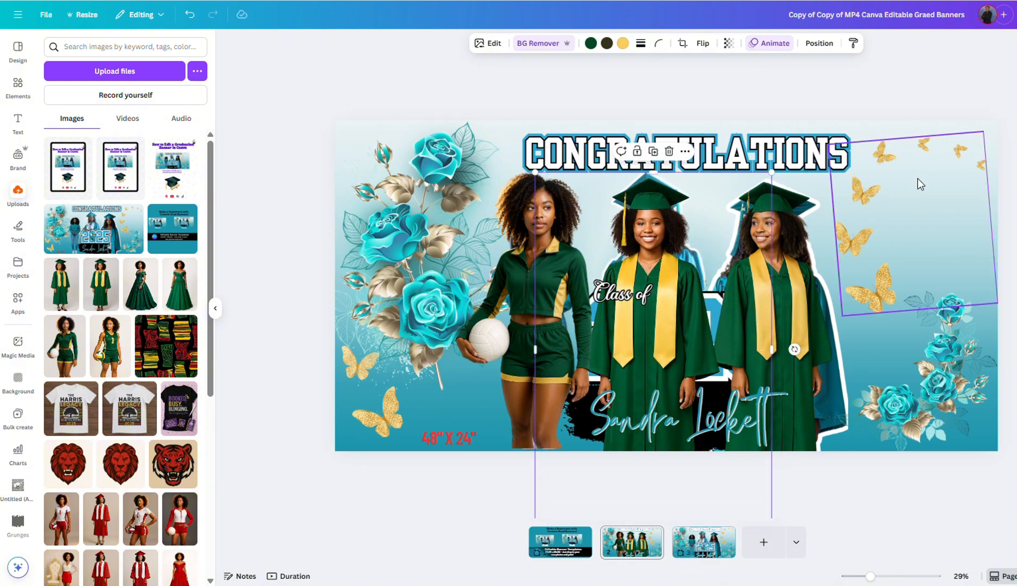
Step: Delete the teal-sweater figure and both teal-clad graduates from the layers list
left_click(819, 45)
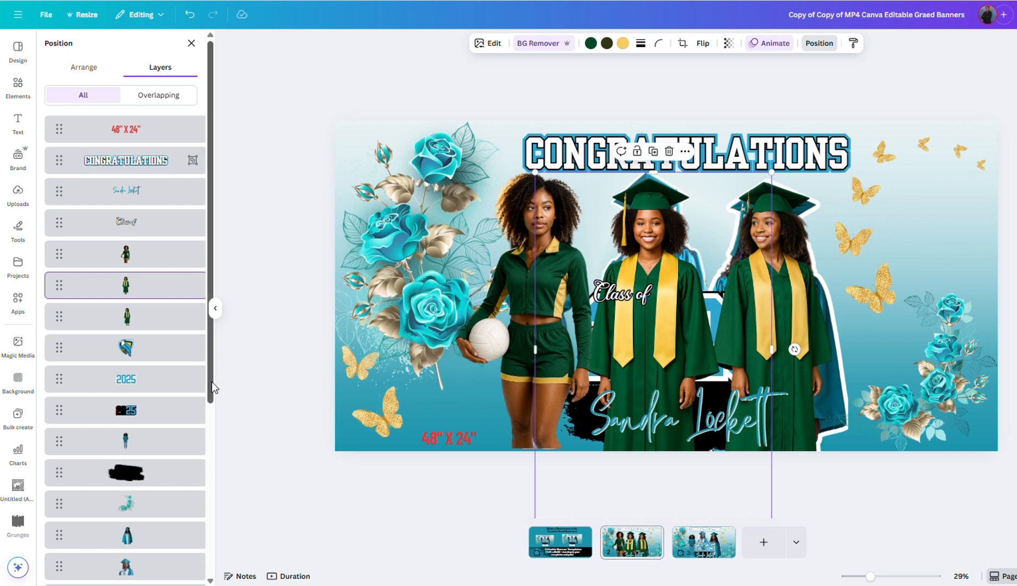
left_click_drag(210, 394, 211, 490)
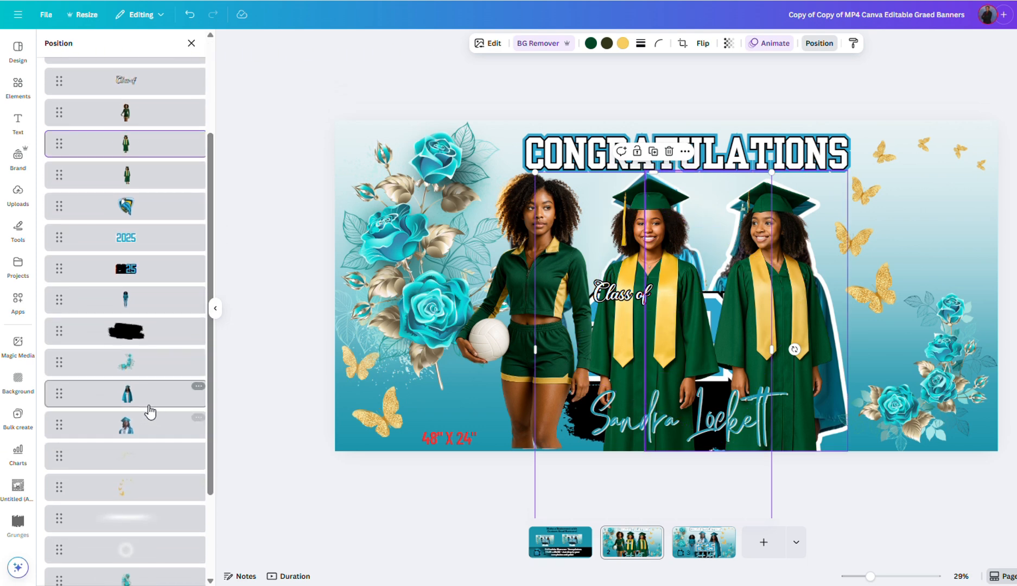
left_click(149, 311)
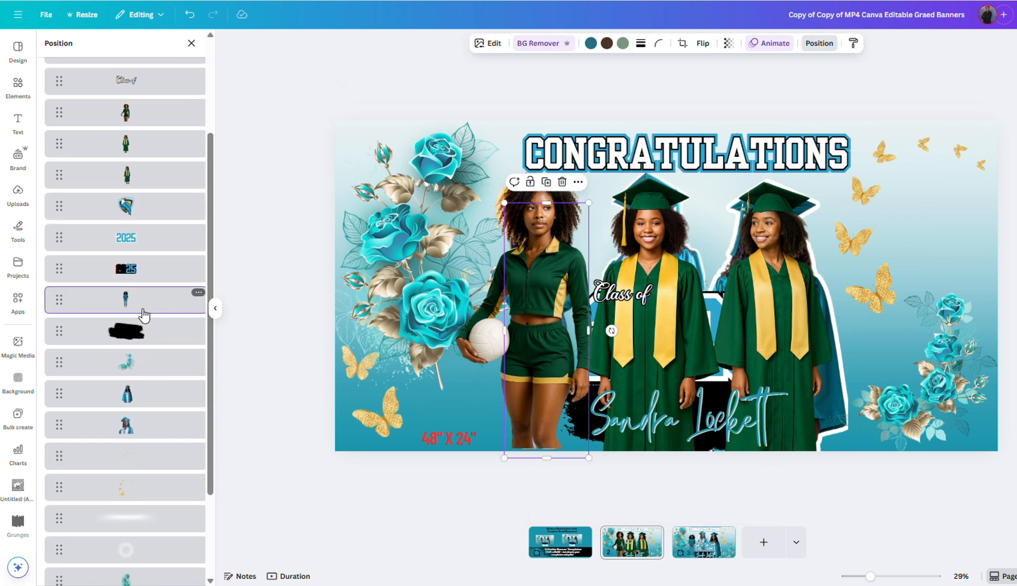
key("Delete")
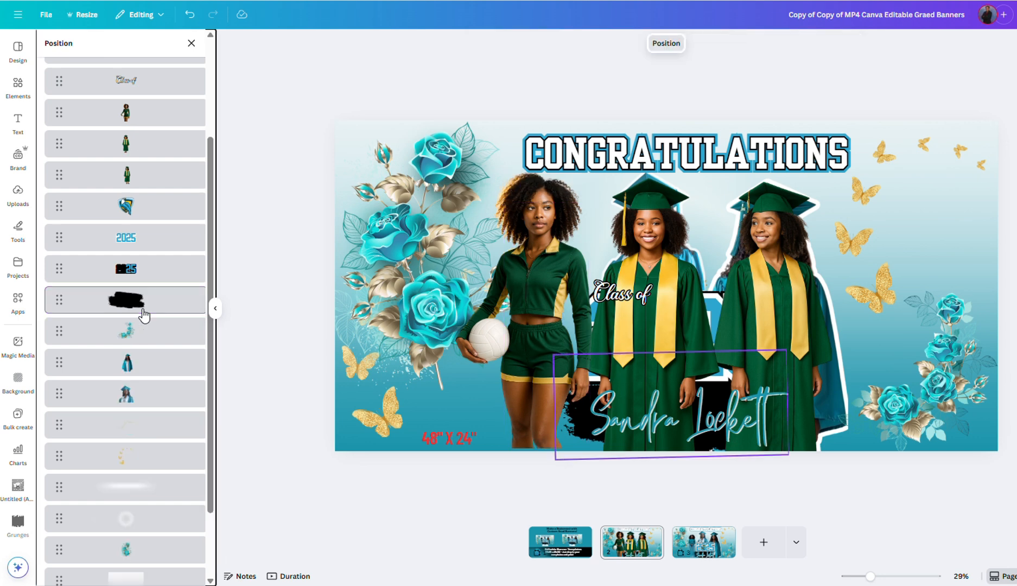
left_click(143, 369)
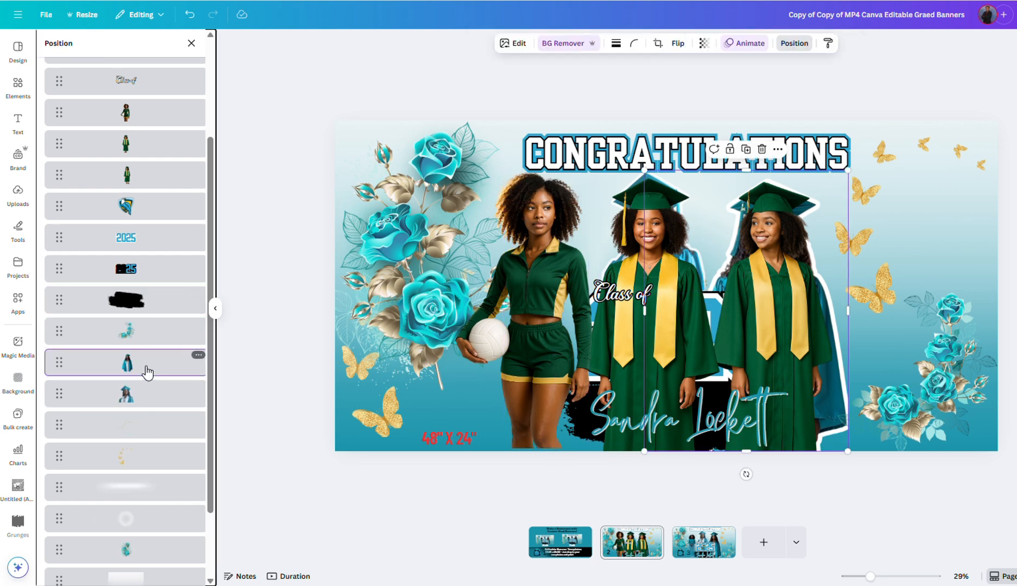
left_click(761, 151)
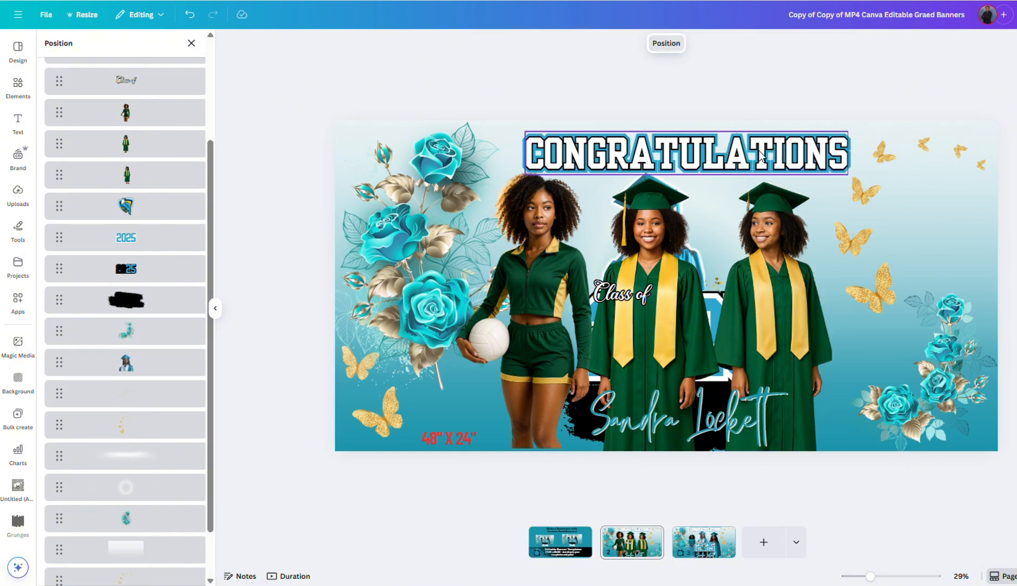
left_click(114, 367)
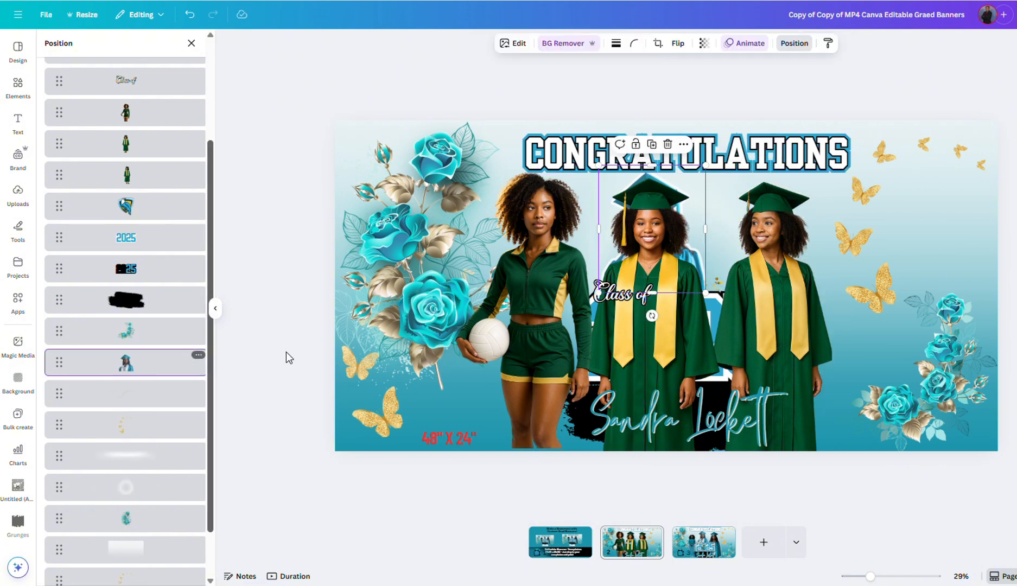
left_click(668, 144)
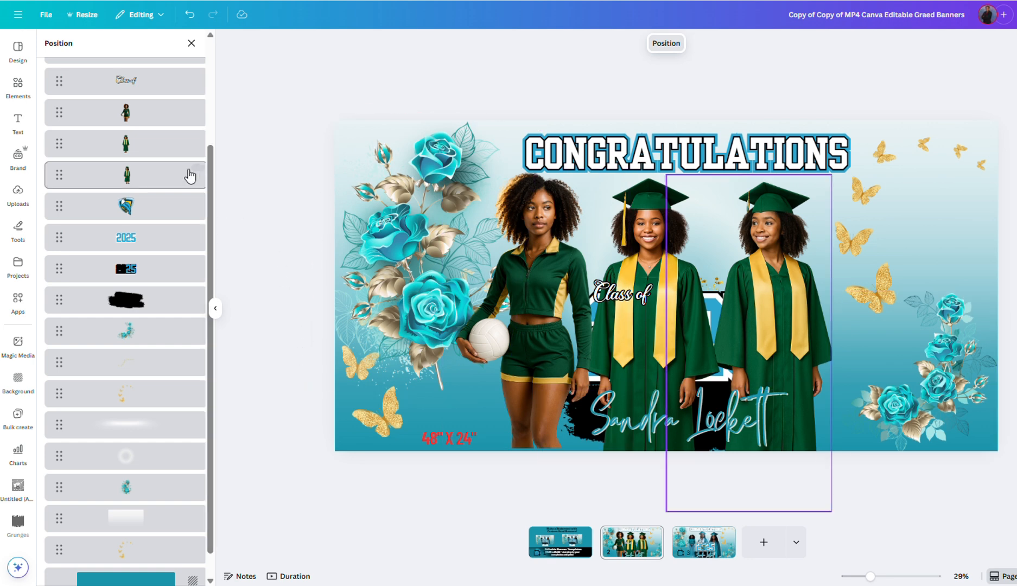
Step: Send the volleyball player and green graduates lower in the stack and raise the glow circle
left_click(158, 112)
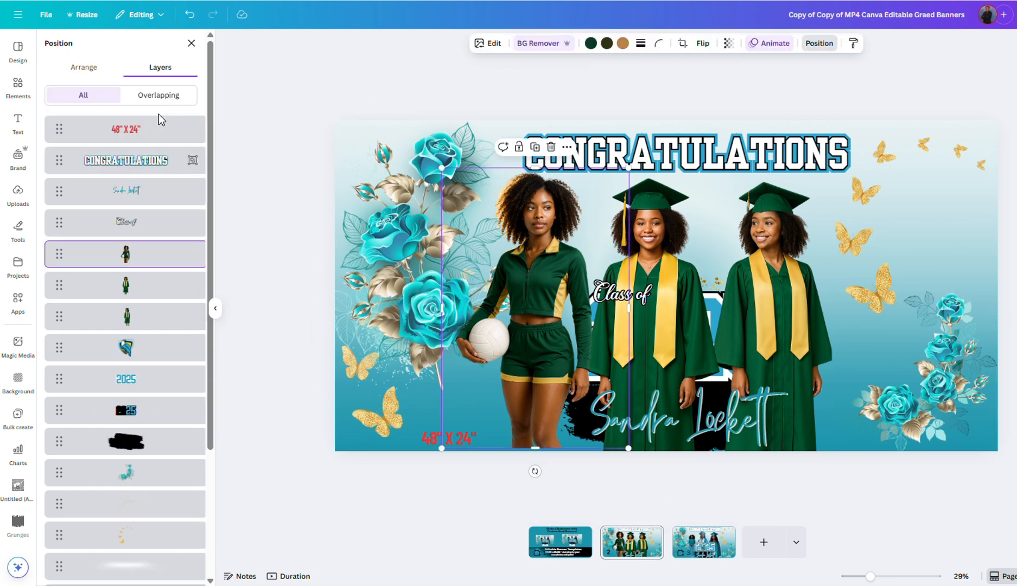
left_click(131, 320, "shift")
left_click_drag(150, 270, 159, 505)
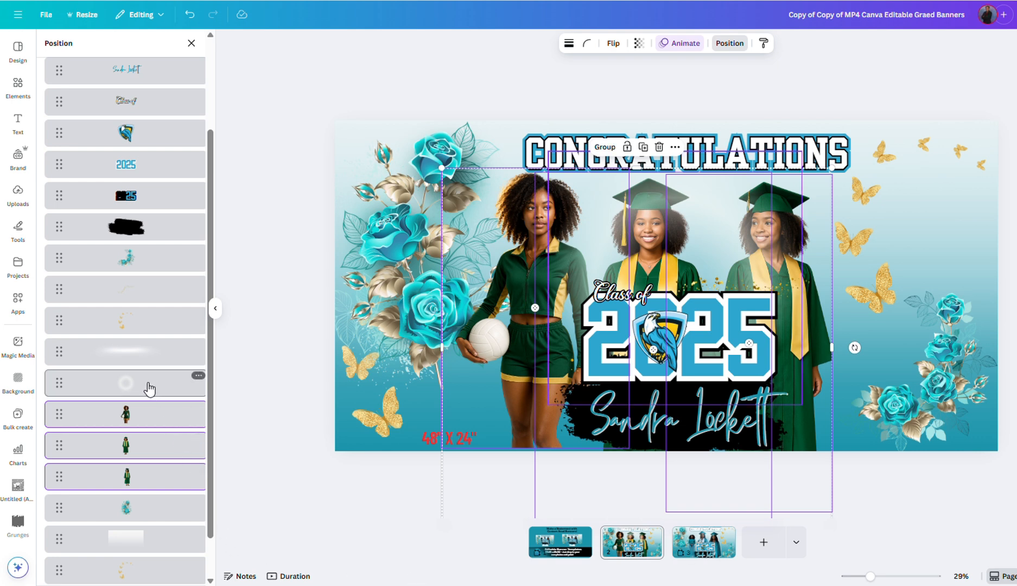
left_click_drag(149, 389, 167, 218)
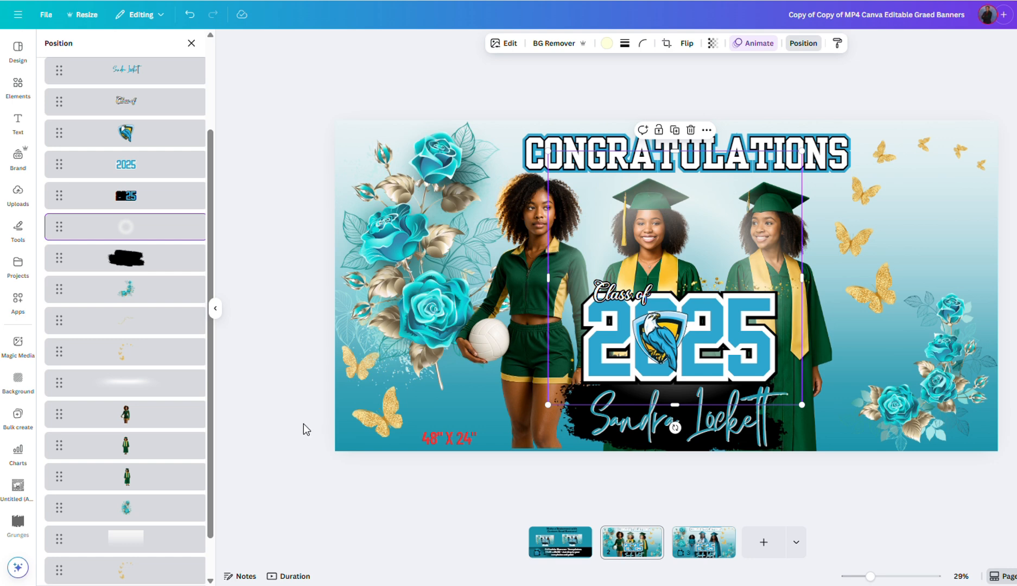
Step: Flip the volleyball player horizontally and settle her on the banner's left side
left_click(518, 377)
left_click_drag(517, 377, 510, 379)
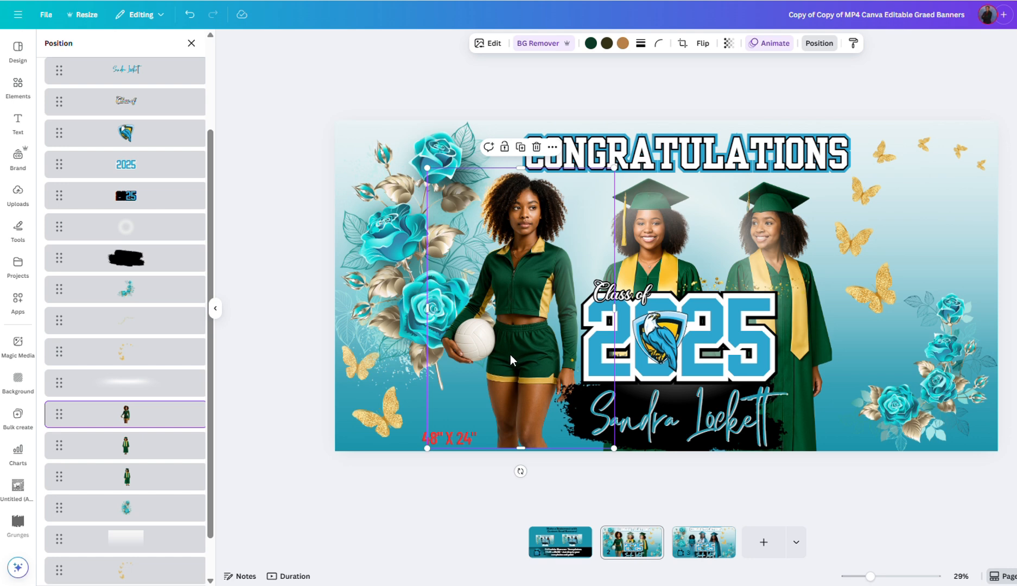
left_click_drag(529, 355, 531, 353)
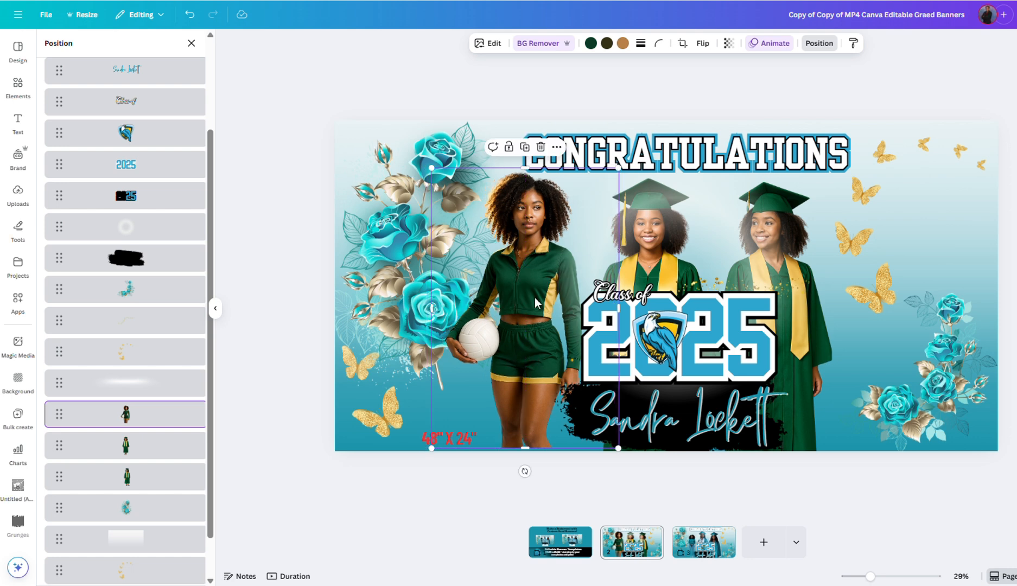
left_click(703, 44)
left_click(703, 69)
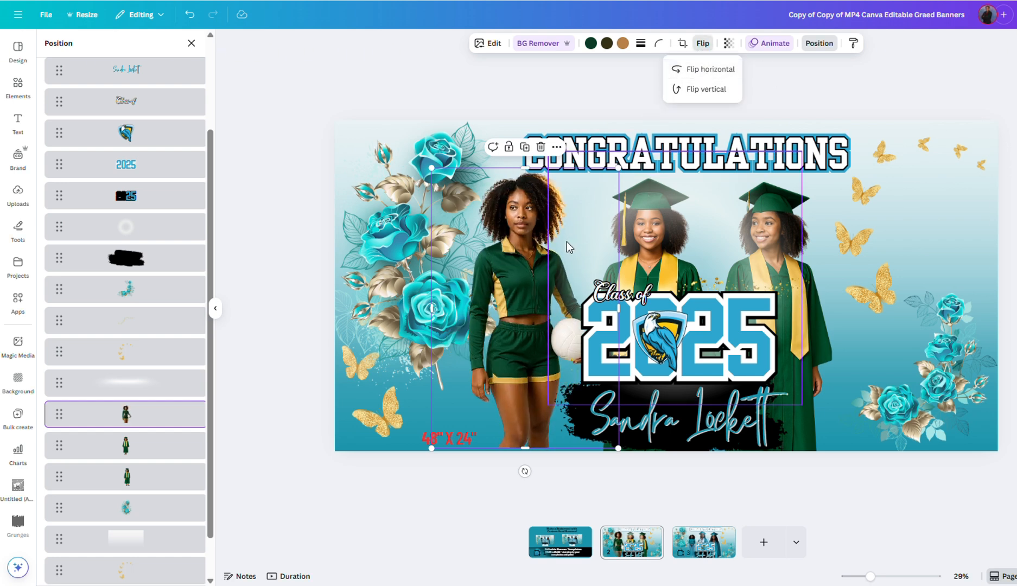
left_click_drag(528, 282, 516, 292)
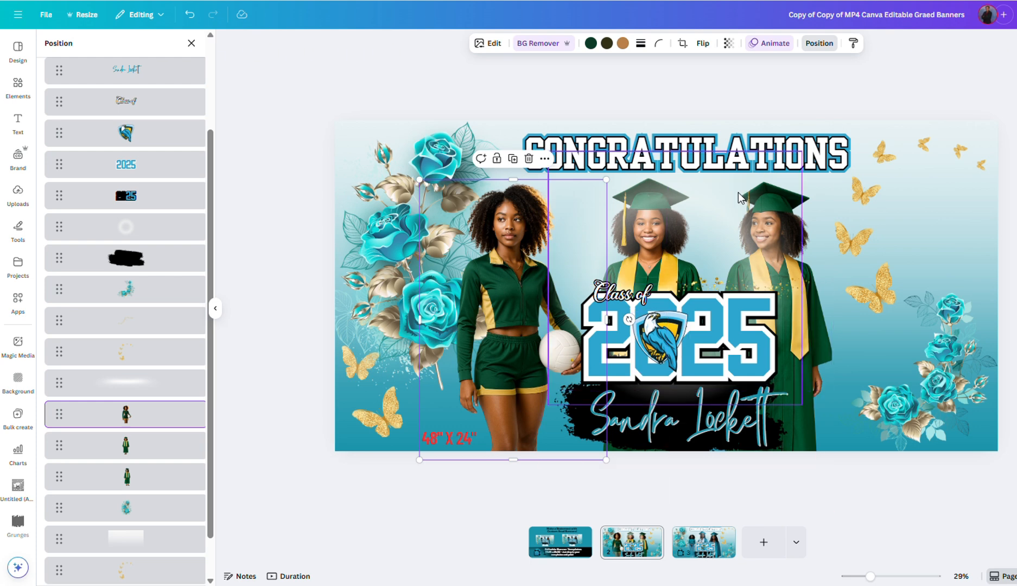
left_click(680, 157)
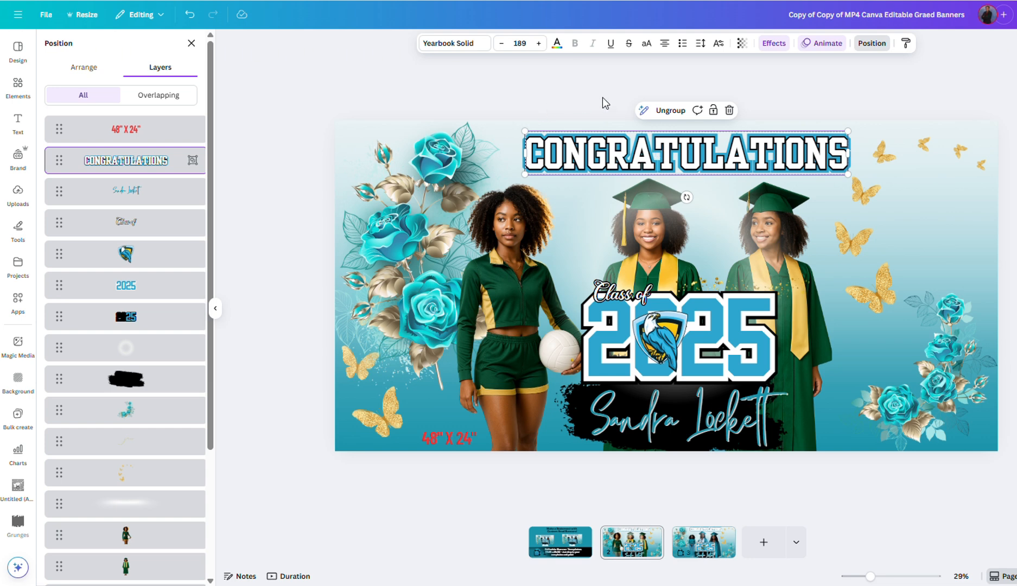
Step: Ungroup CONGRATULATIONS and colour the second text copy deep green #11801F
left_click(663, 113)
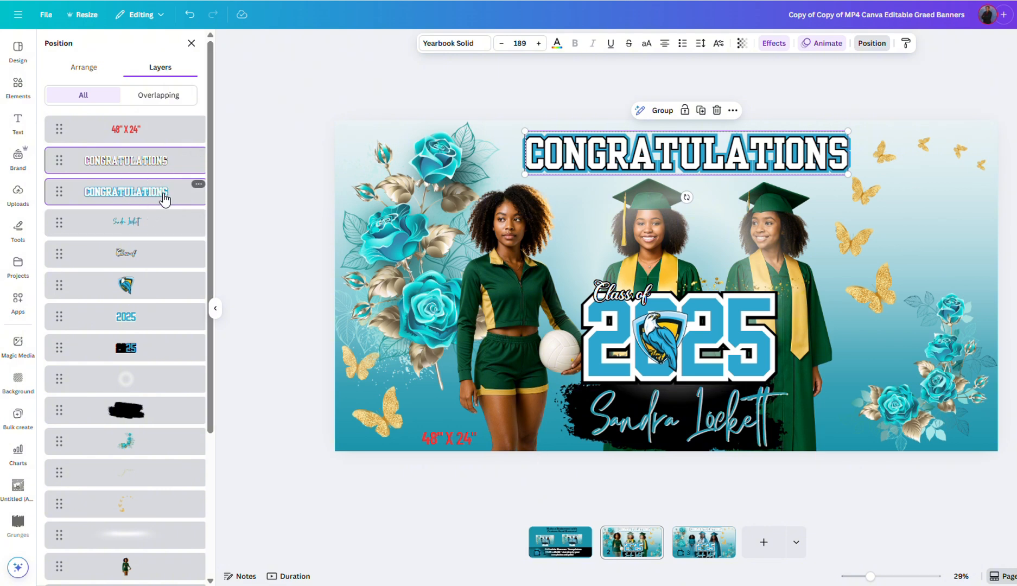
left_click(144, 191)
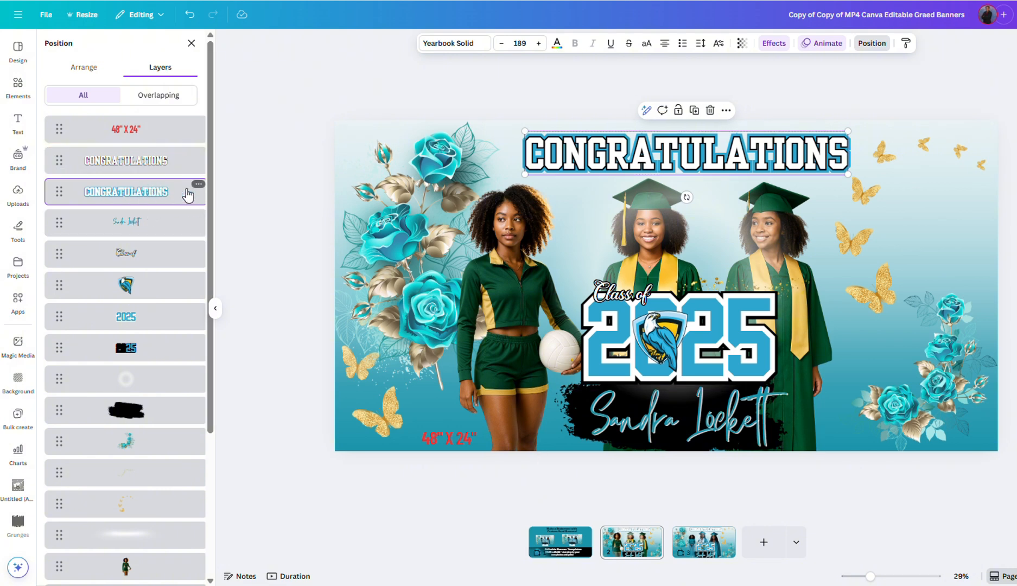
left_click(557, 45)
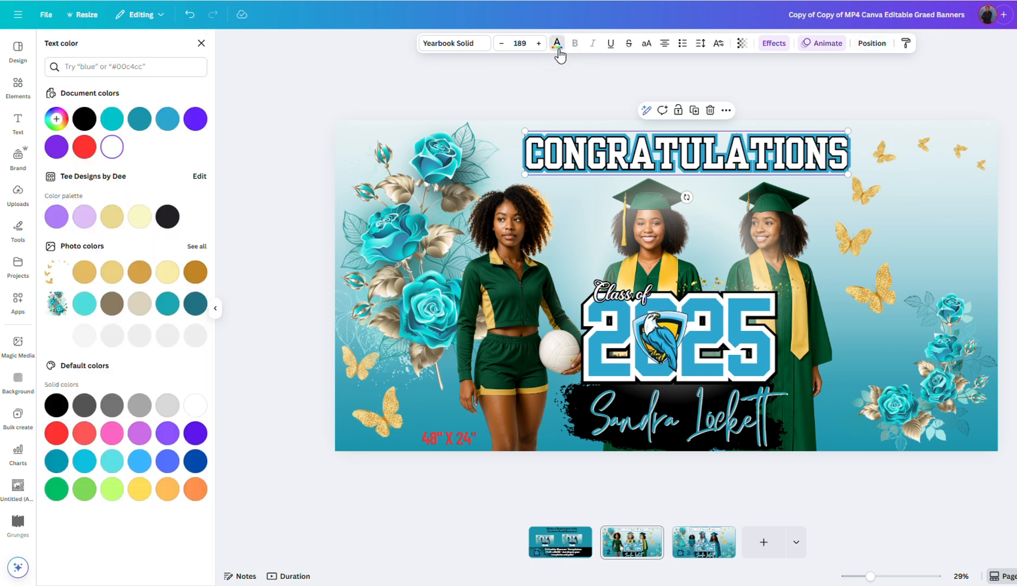
left_click(56, 119)
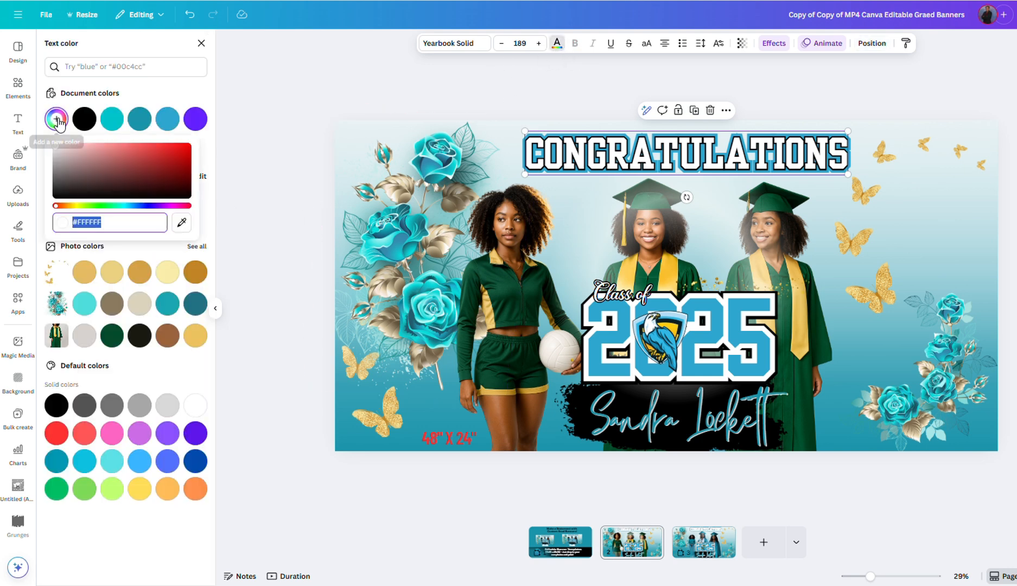
left_click(182, 224)
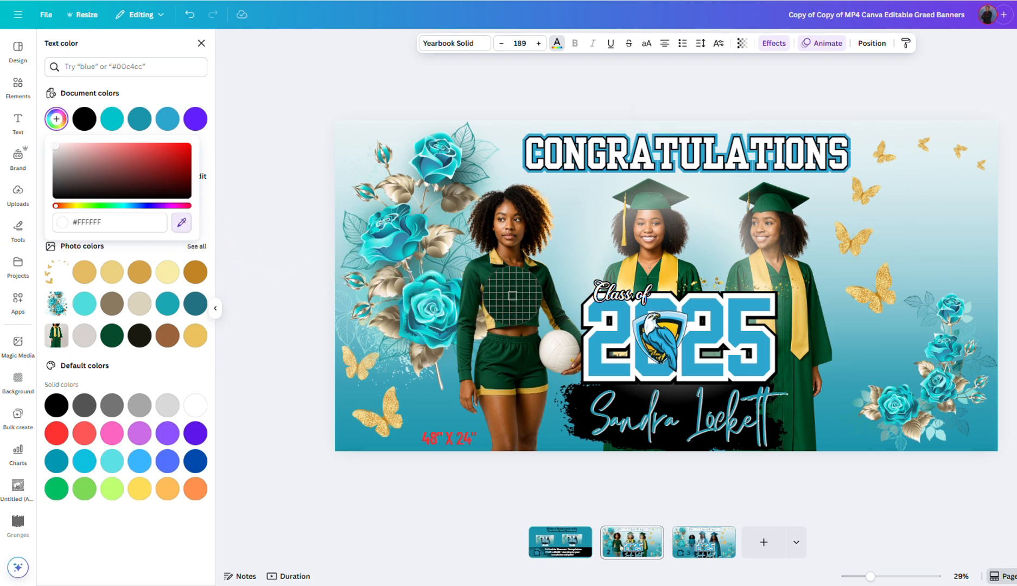
left_click(792, 380)
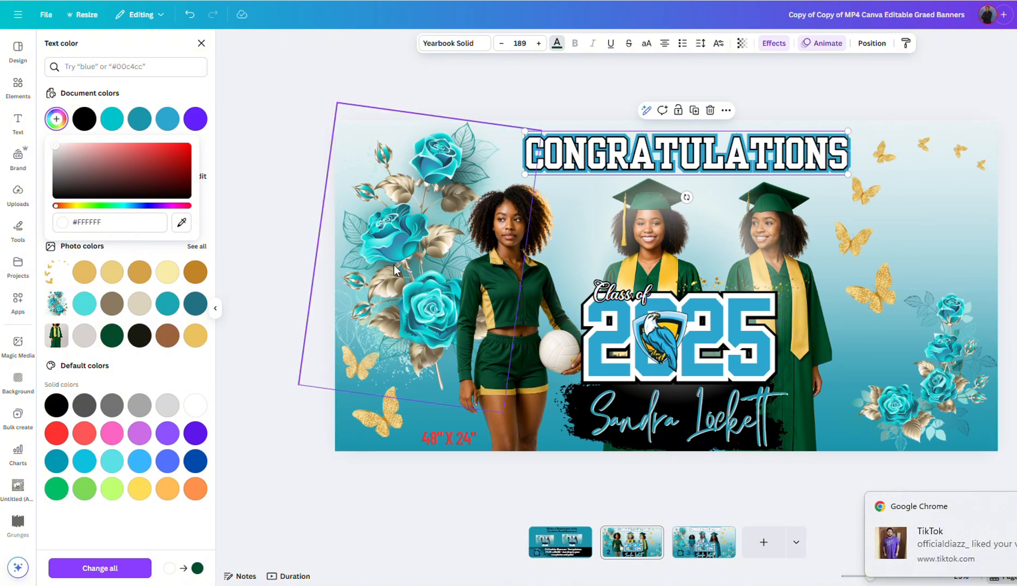
left_click(182, 223)
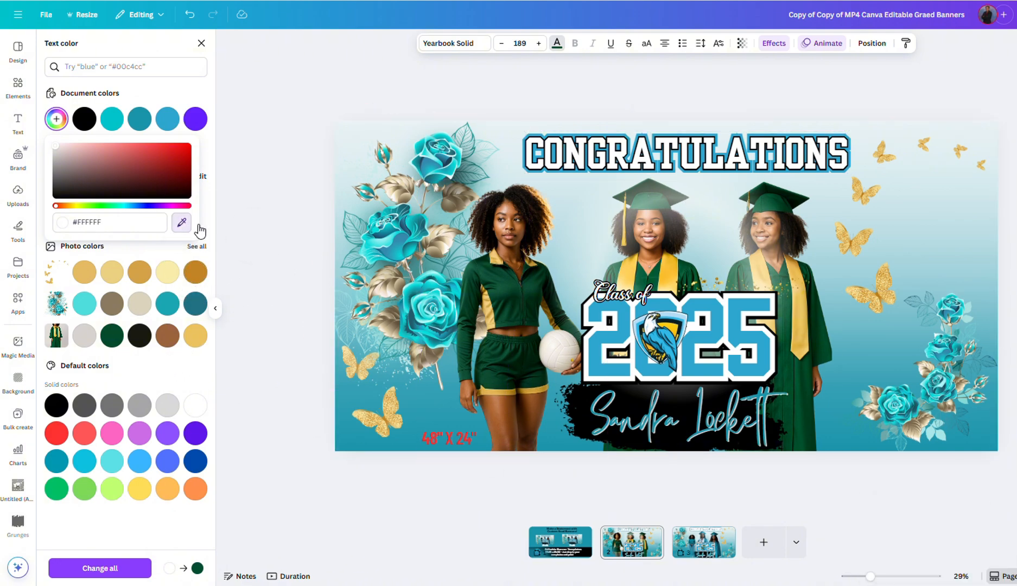
left_click(803, 412)
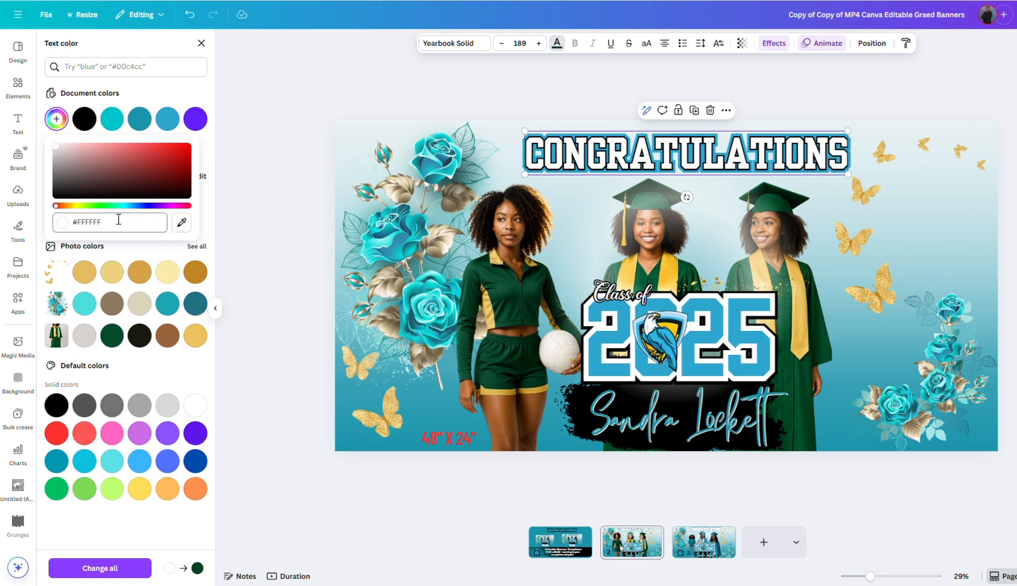
left_click_drag(105, 206, 103, 206)
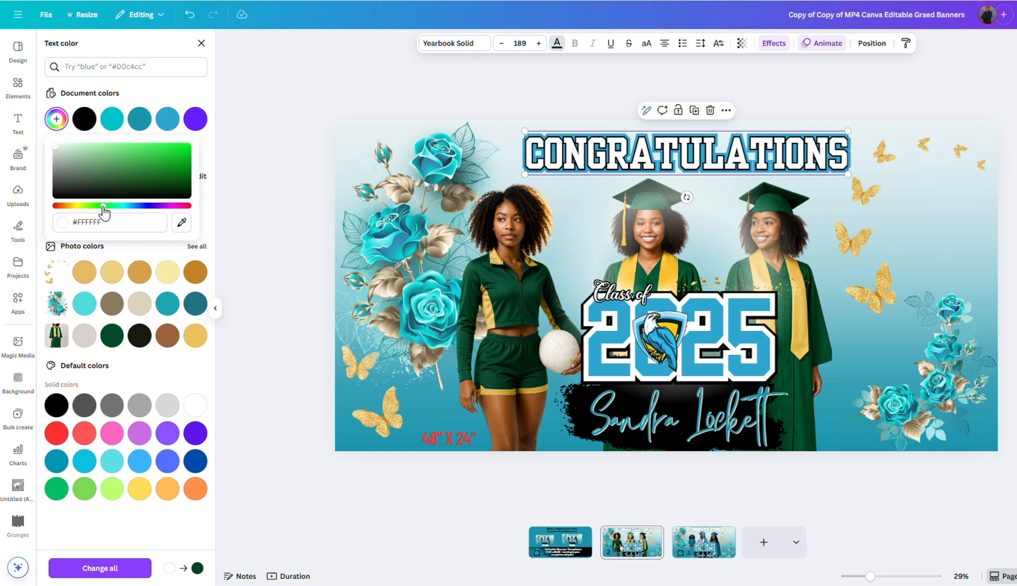
left_click(174, 172)
left_click(243, 257)
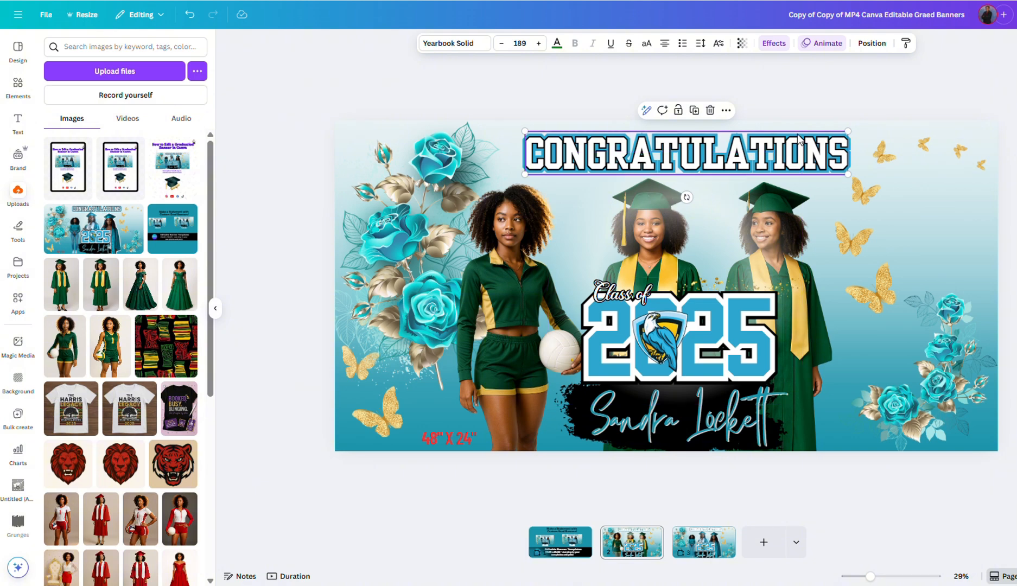
Step: Move the white CONGRATULATIONS aside and turn the revealed green copy's text white
left_click(871, 43)
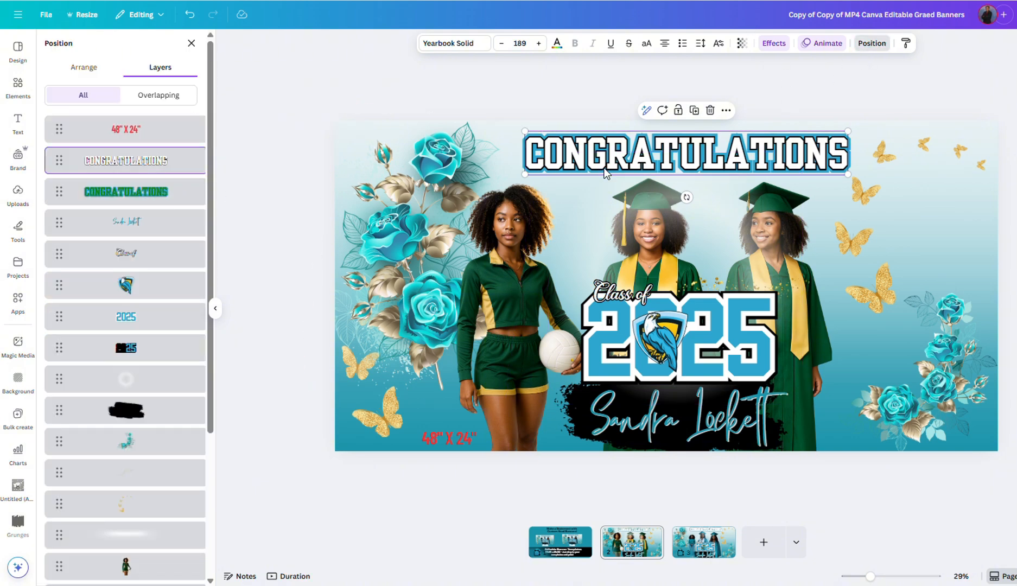
left_click_drag(529, 166, 542, 200)
left_click(544, 158)
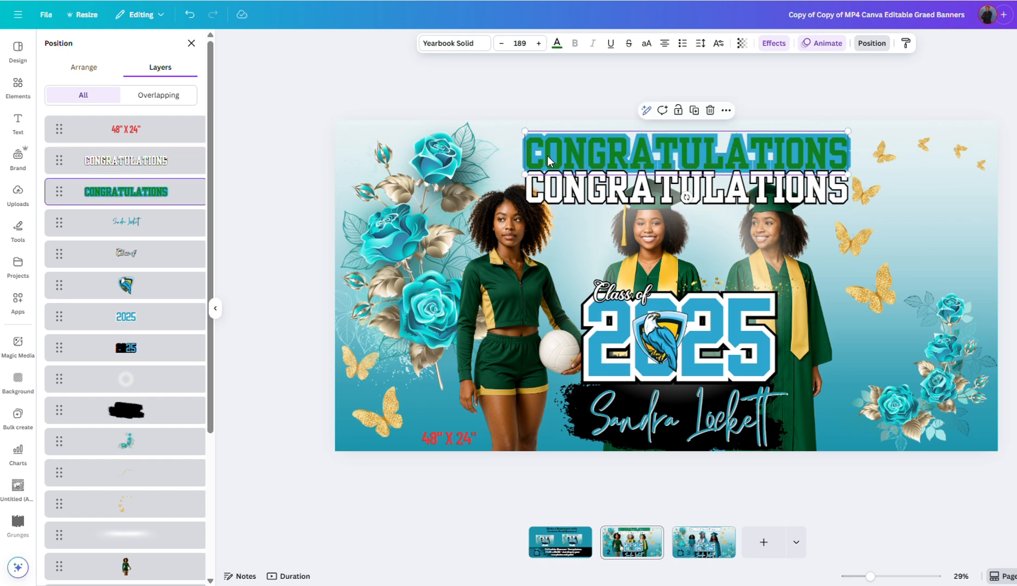
left_click(556, 43)
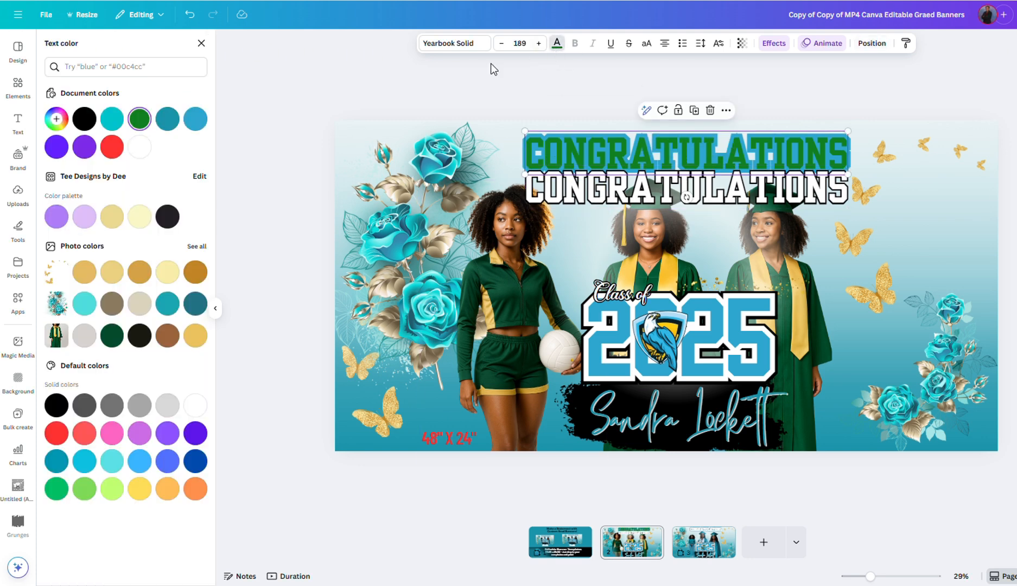
left_click(141, 147)
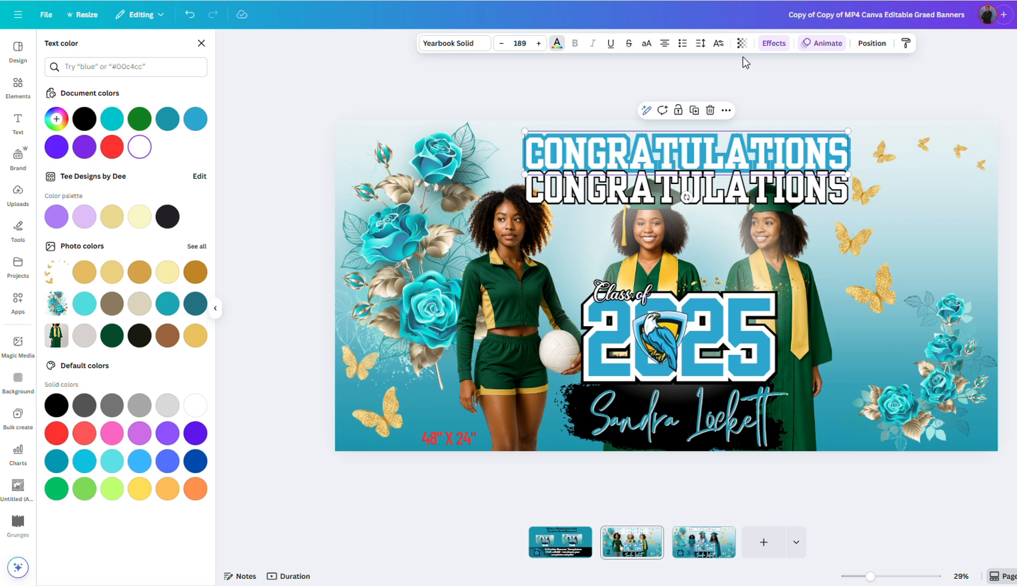
Step: Add a dark green #2F6604 outline, copy its hex, and slide the other copy back on top
left_click(773, 43)
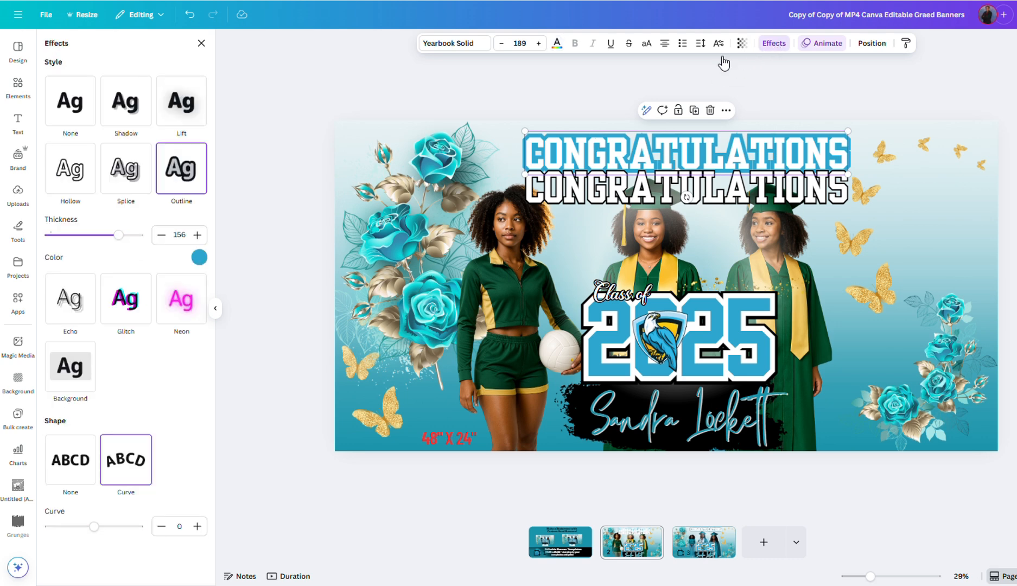
left_click(199, 257)
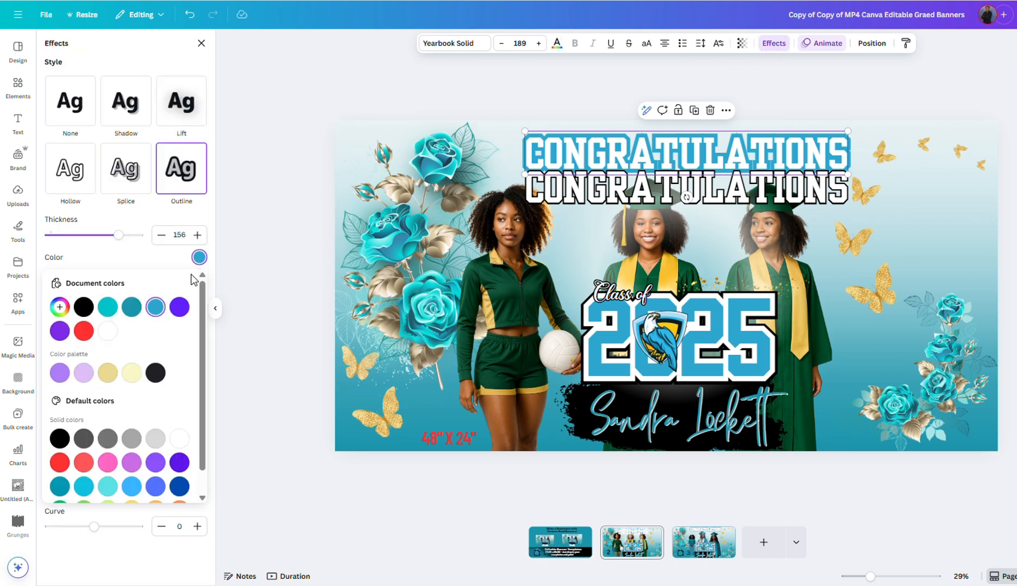
left_click(60, 307)
left_click(186, 408)
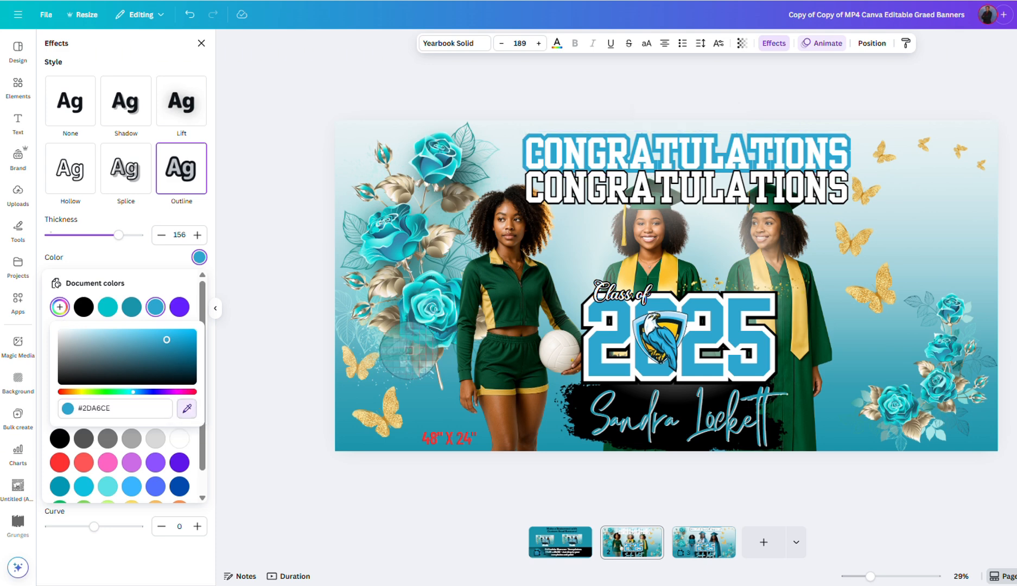
left_click(815, 326)
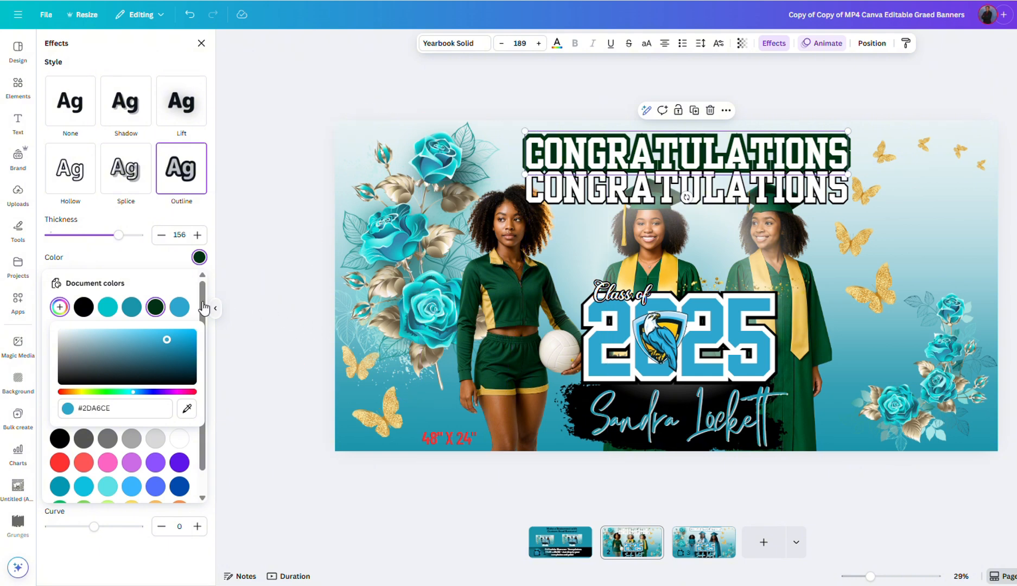
left_click_drag(134, 389, 95, 391)
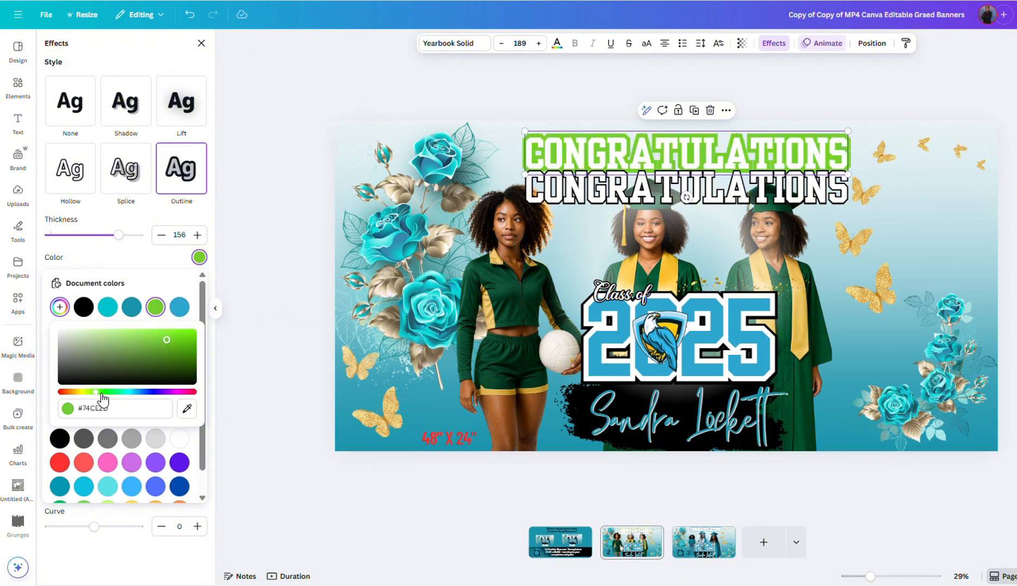
left_click_drag(170, 343, 191, 362)
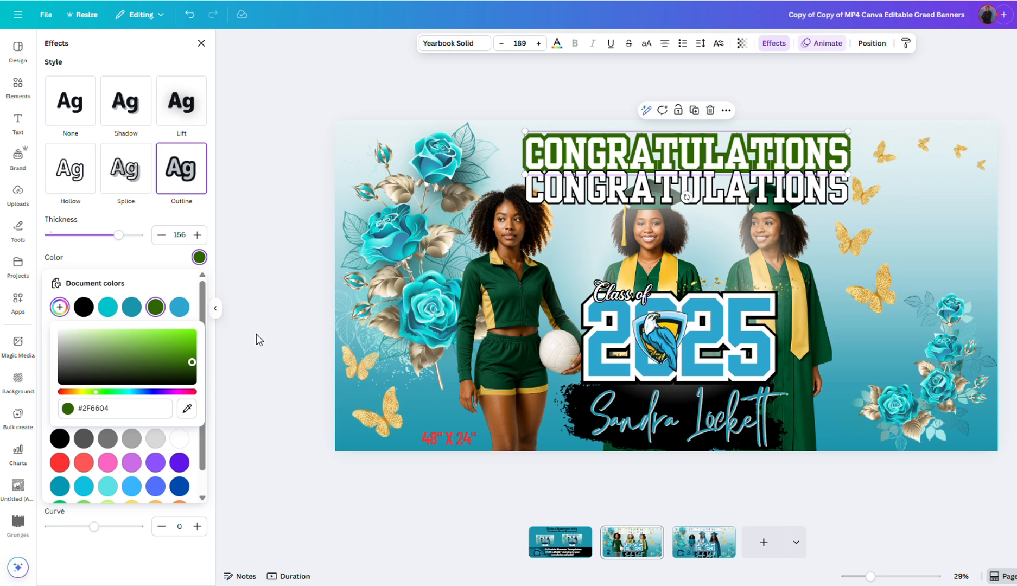
left_click(121, 408)
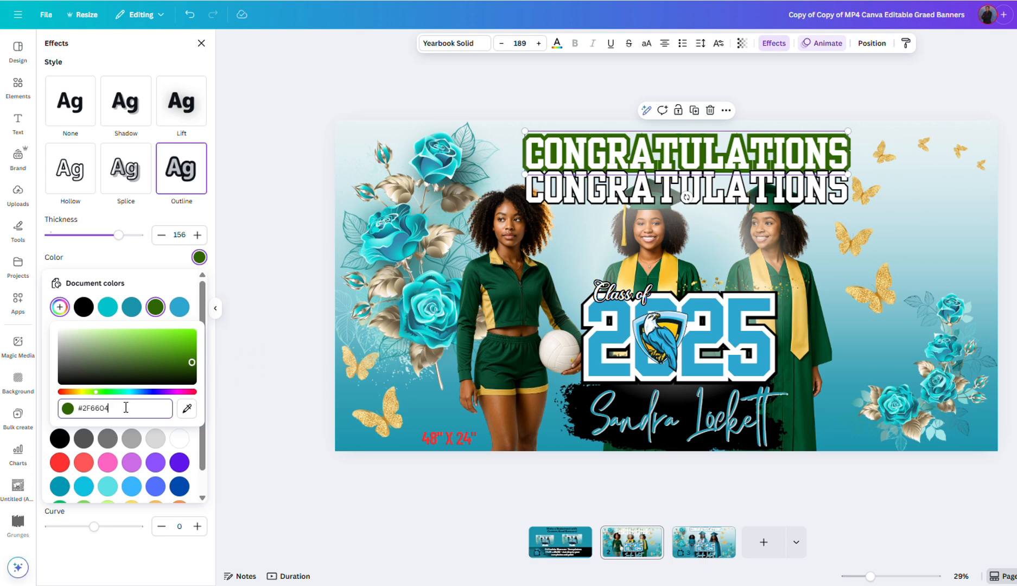
right_click(97, 412)
left_click(138, 157)
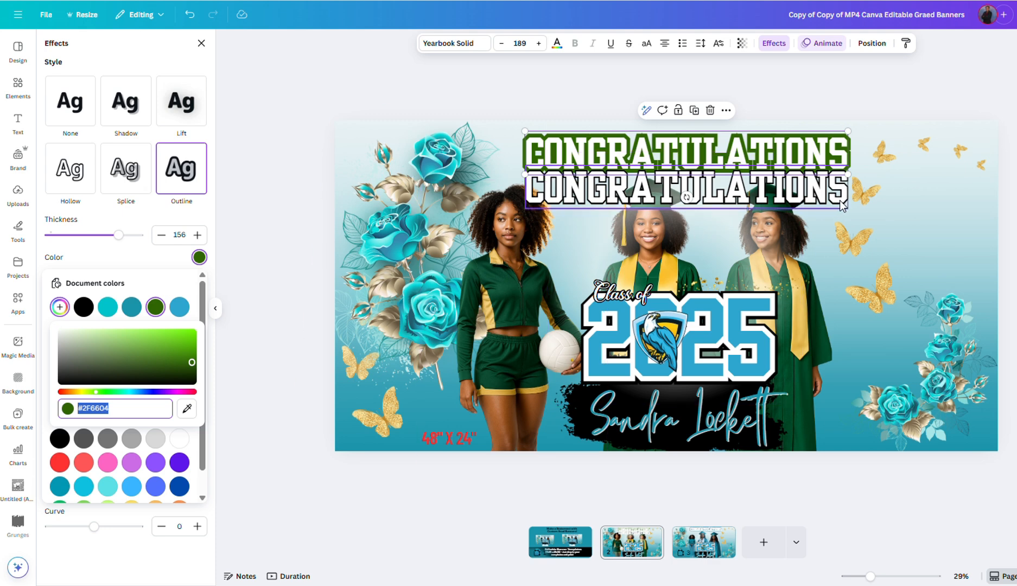
left_click_drag(840, 201, 837, 167)
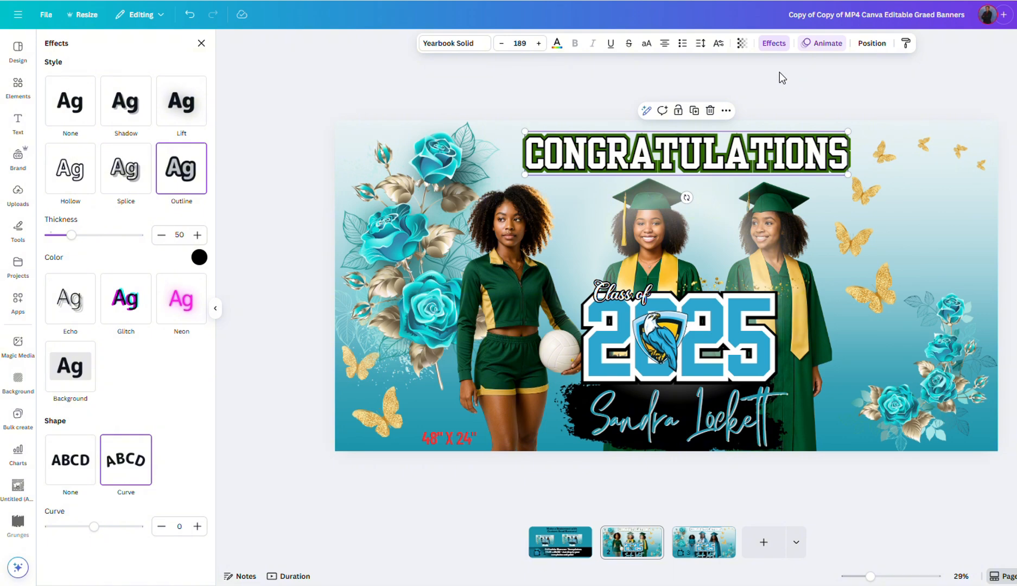
Step: Give the top CONGRATULATIONS copy a gold outline sampled from the sash, thickness 18
left_click(773, 44)
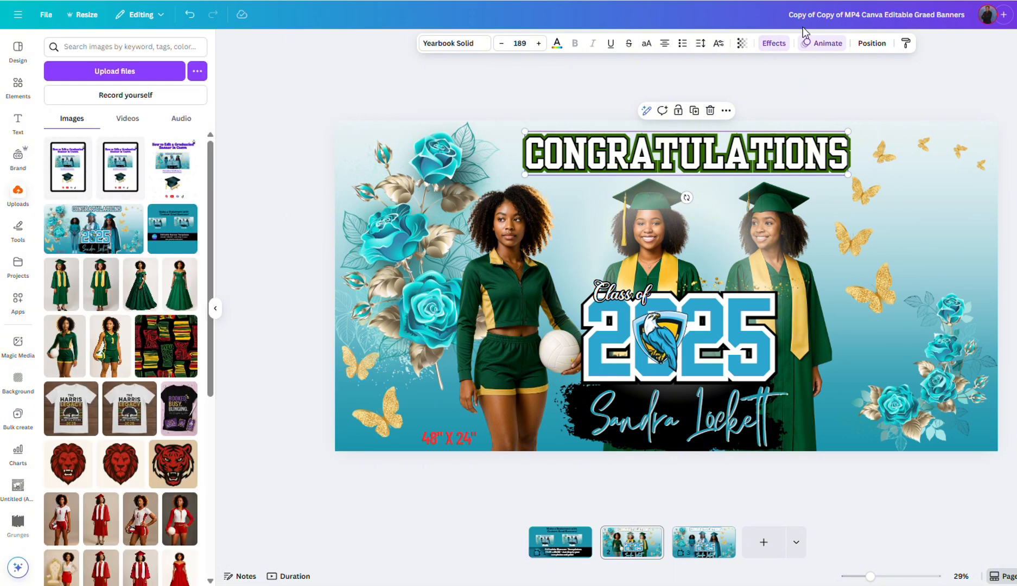
left_click(779, 49)
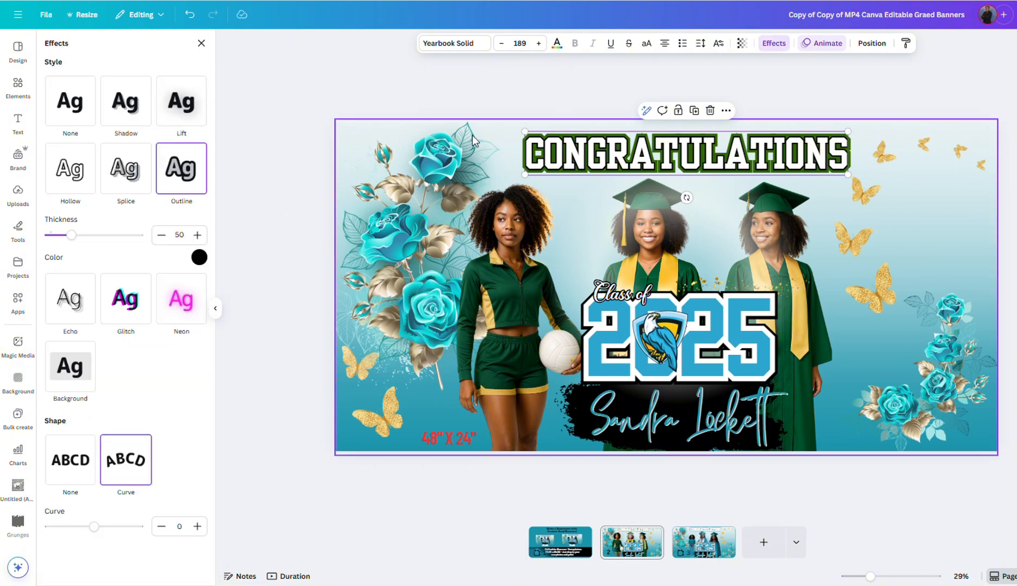
left_click(199, 257)
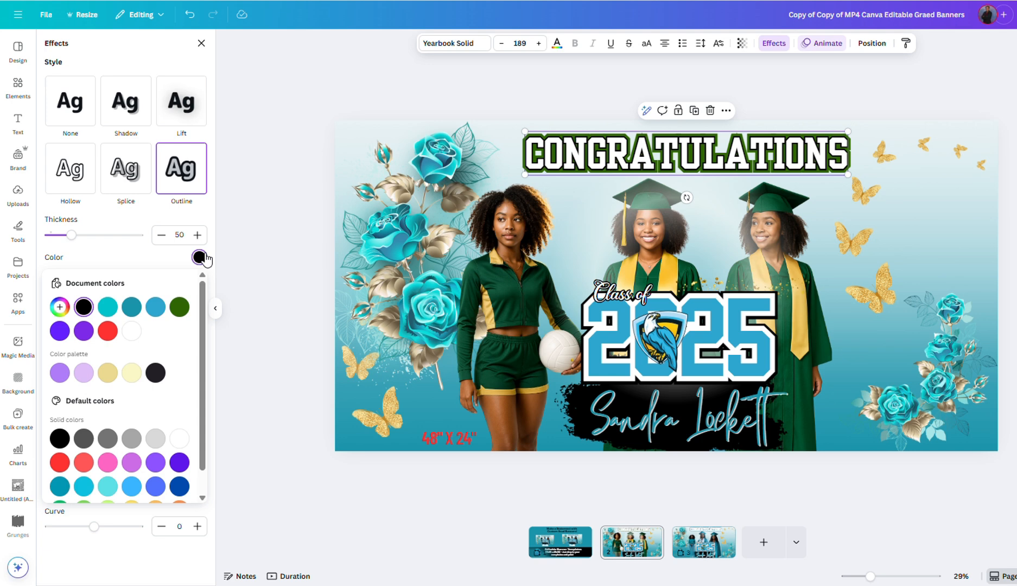
left_click(59, 307)
left_click(187, 408)
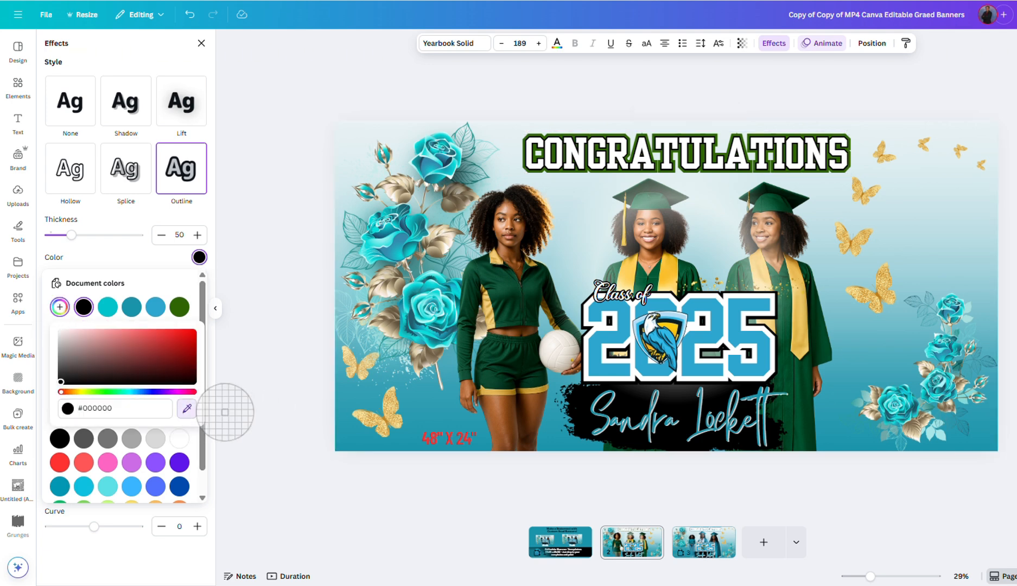
left_click(626, 280)
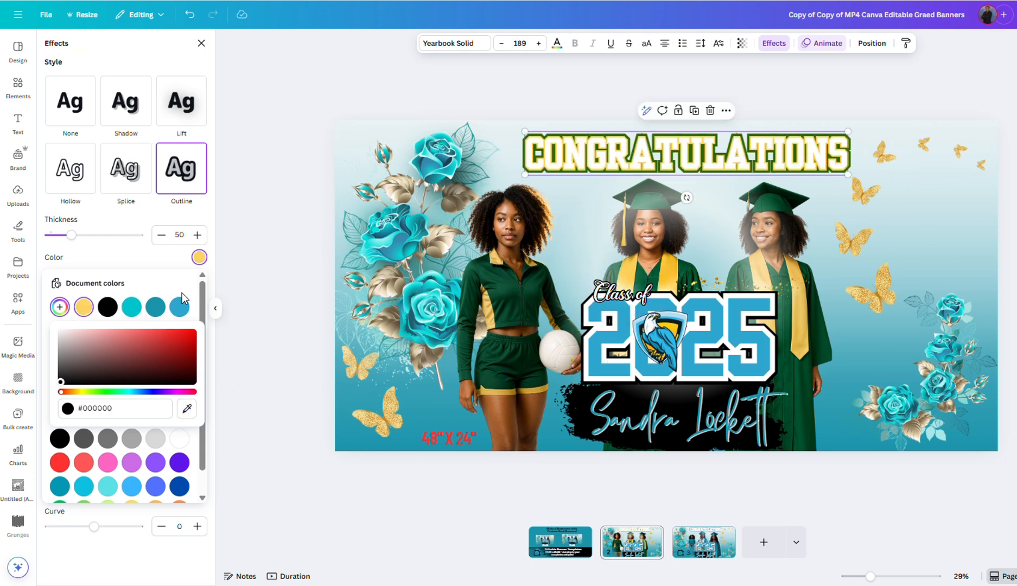
left_click_drag(70, 240, 58, 239)
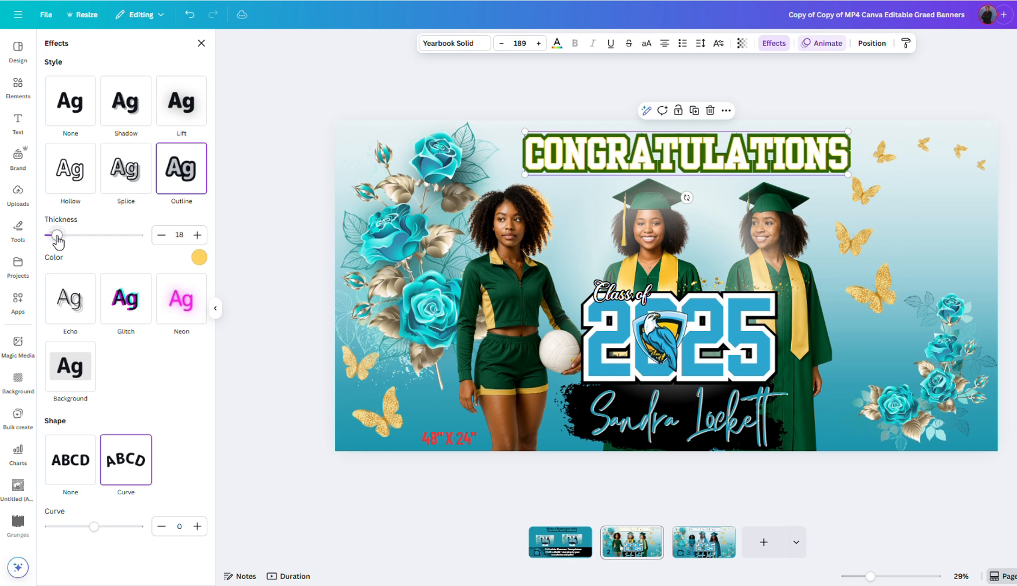
left_click(635, 427)
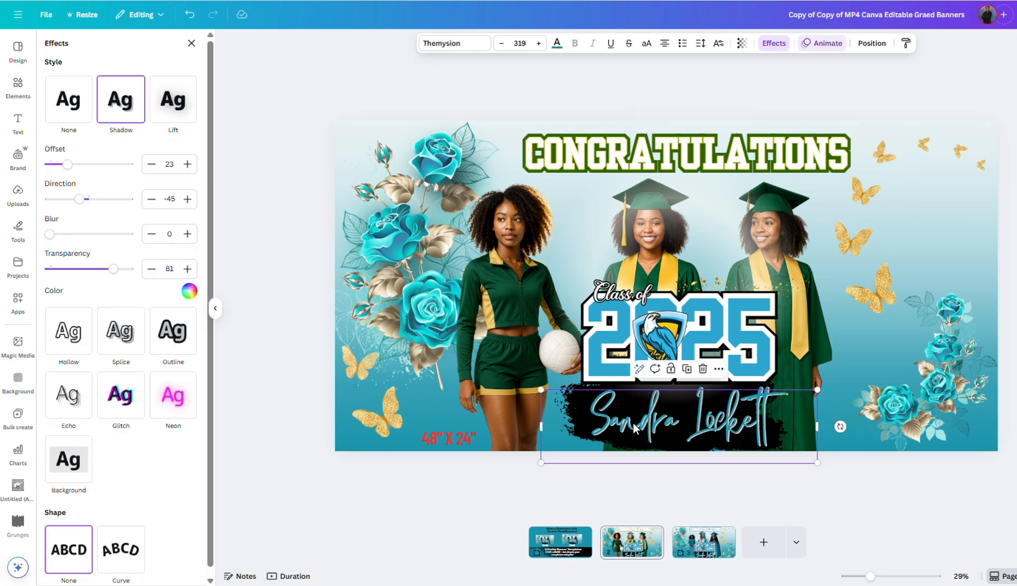
Step: Replace the name text with the graduate's full name, capitalising its first letter
double_click(754, 427)
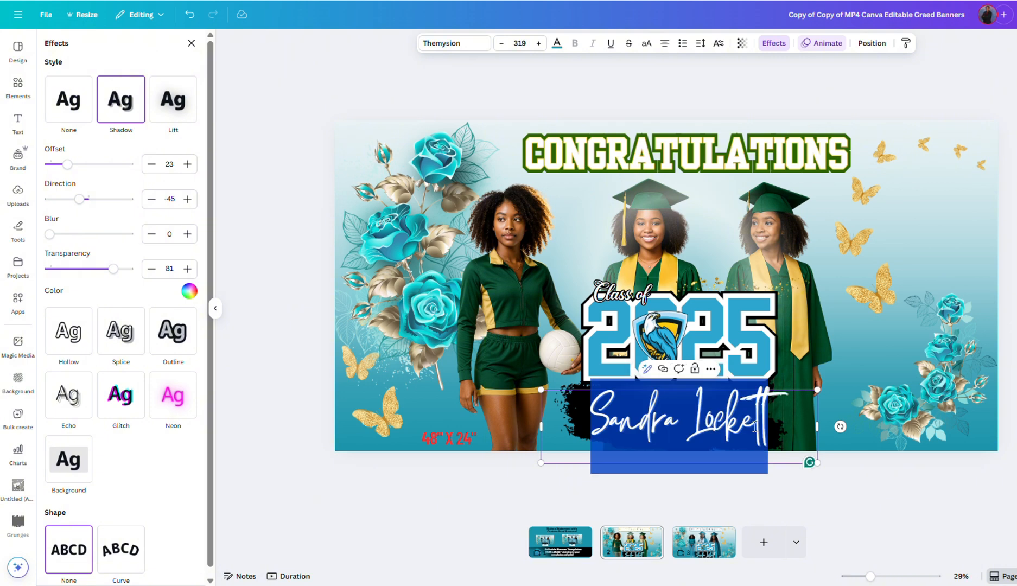
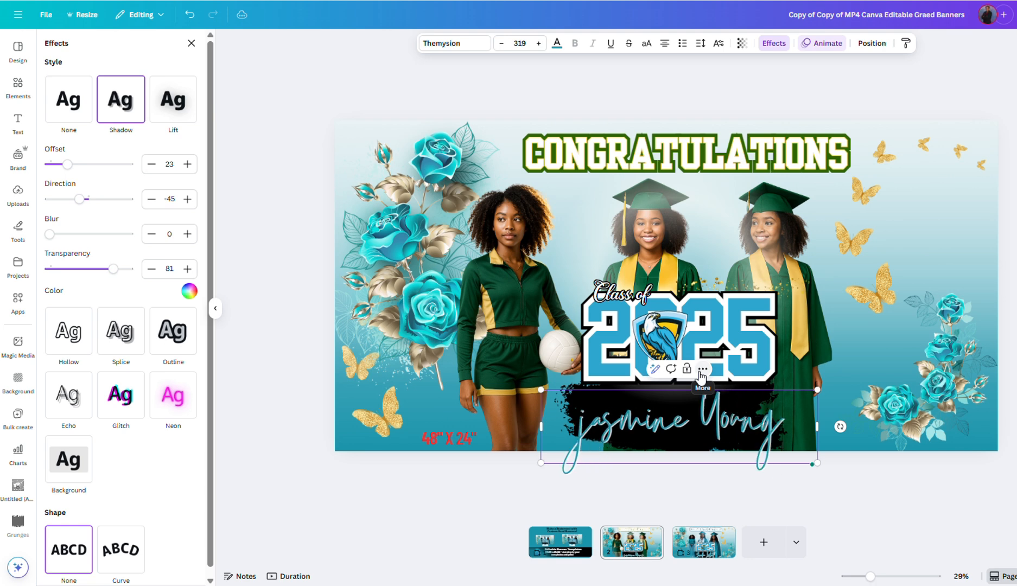
left_click_drag(592, 426, 570, 427)
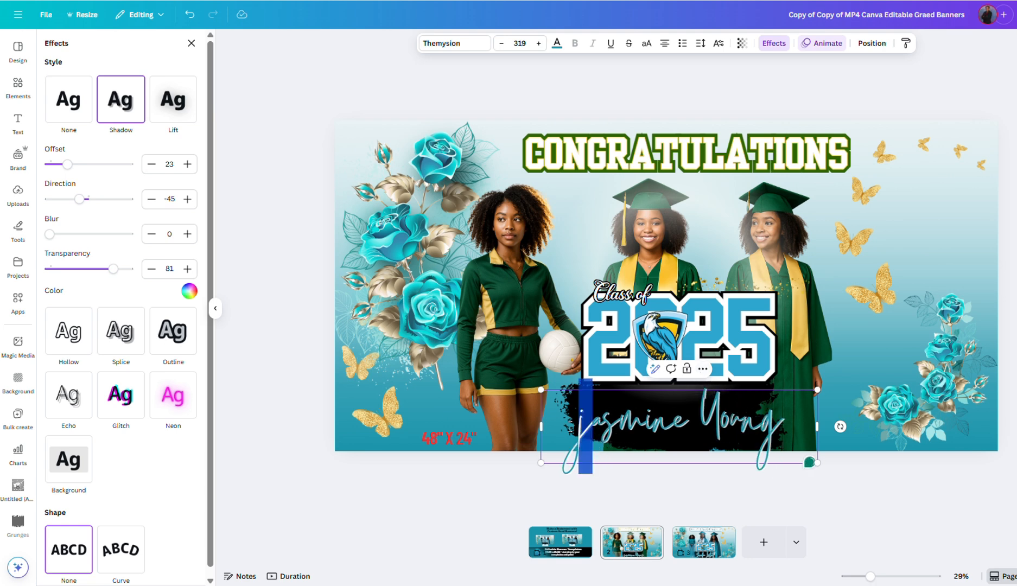
type("J")
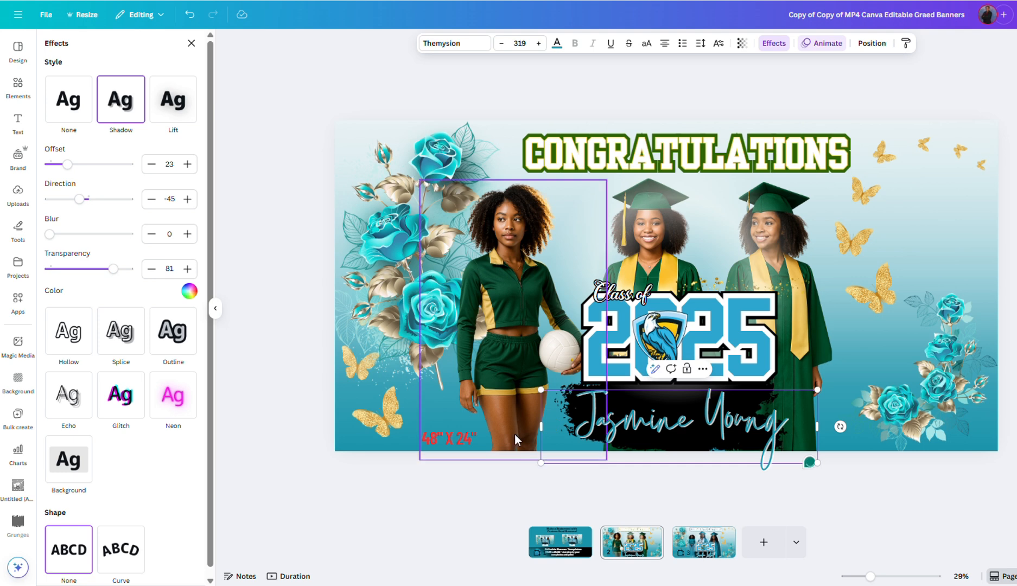
Step: Make the graduate's name text gold after trying dark green and yellow
left_click(557, 47)
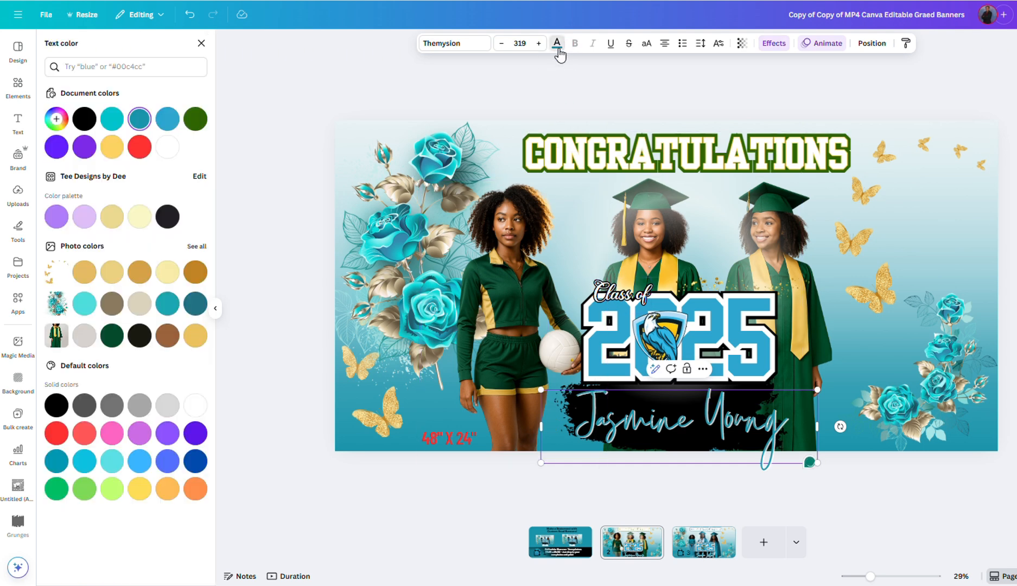
left_click(196, 120)
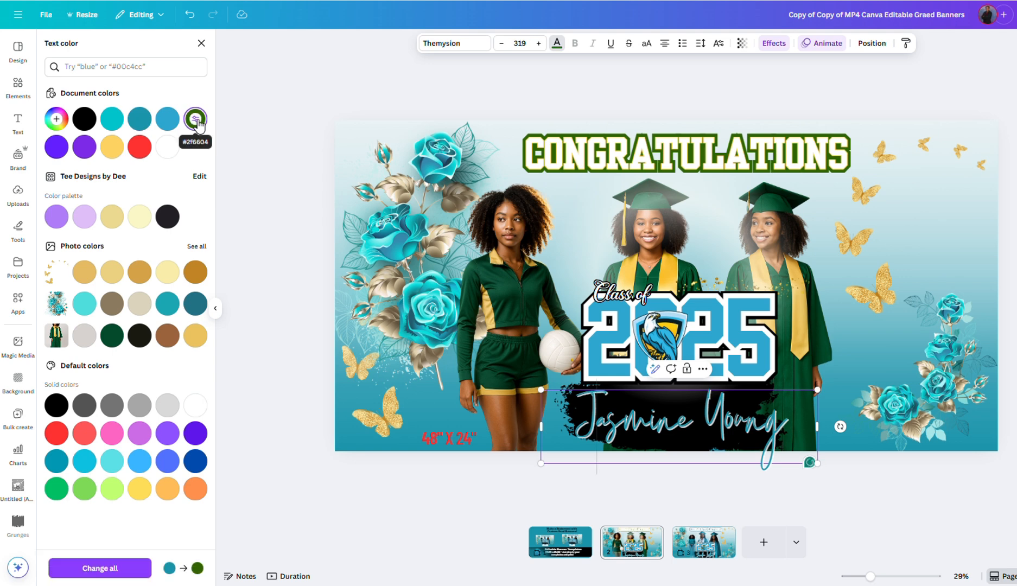
left_click(113, 146)
left_click(195, 118)
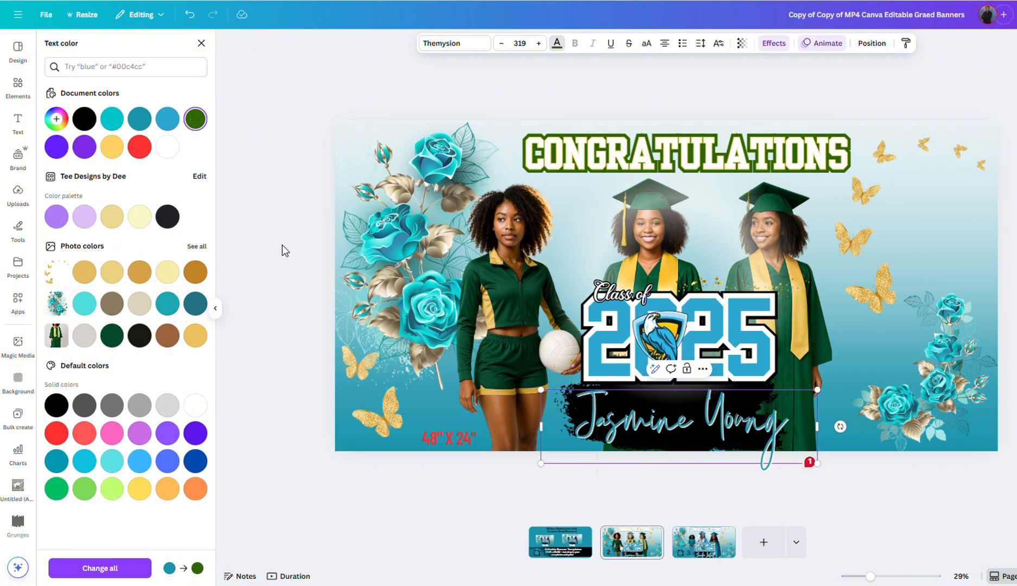
left_click(895, 525)
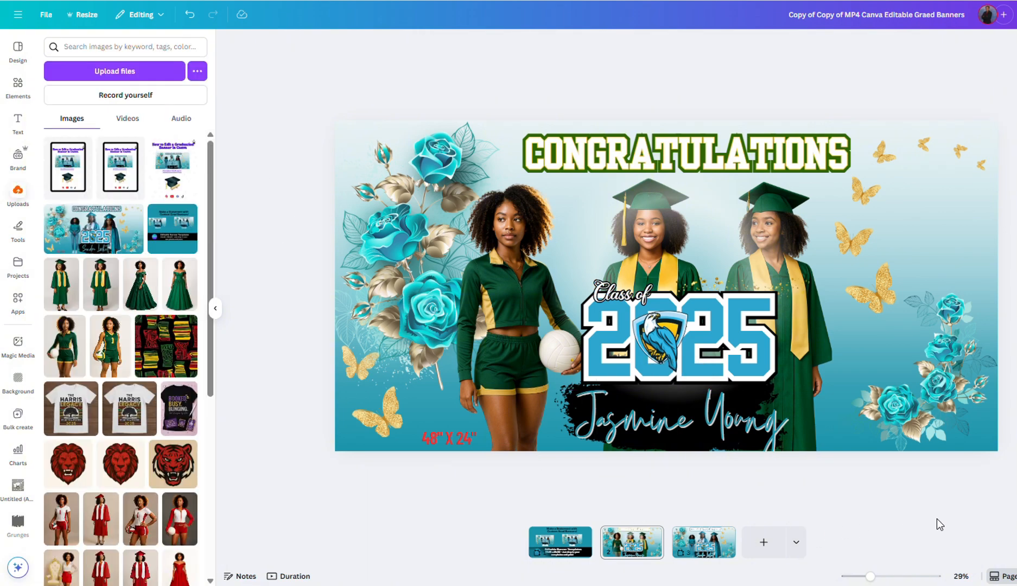
left_click(624, 420)
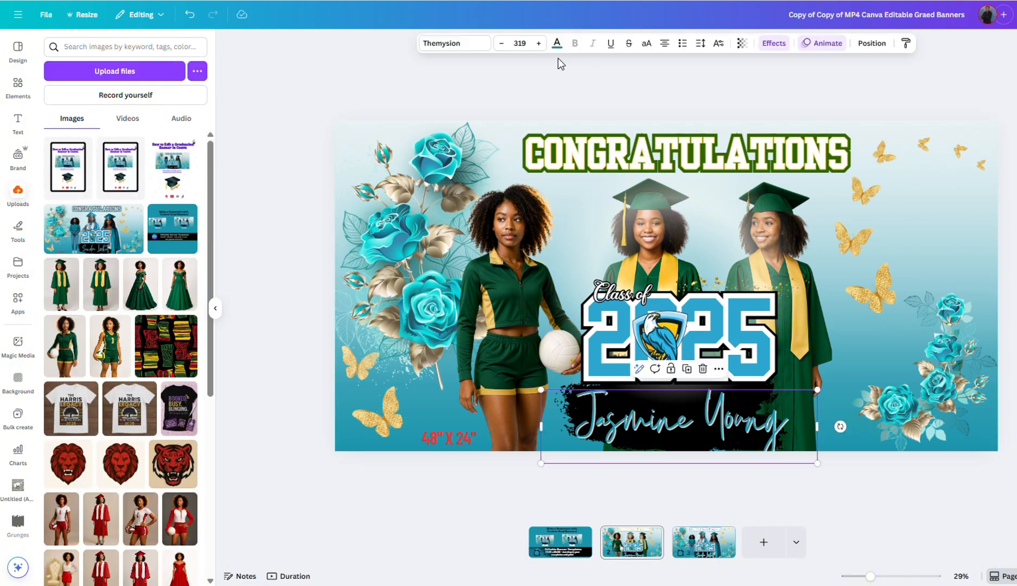
left_click(557, 45)
left_click(190, 122)
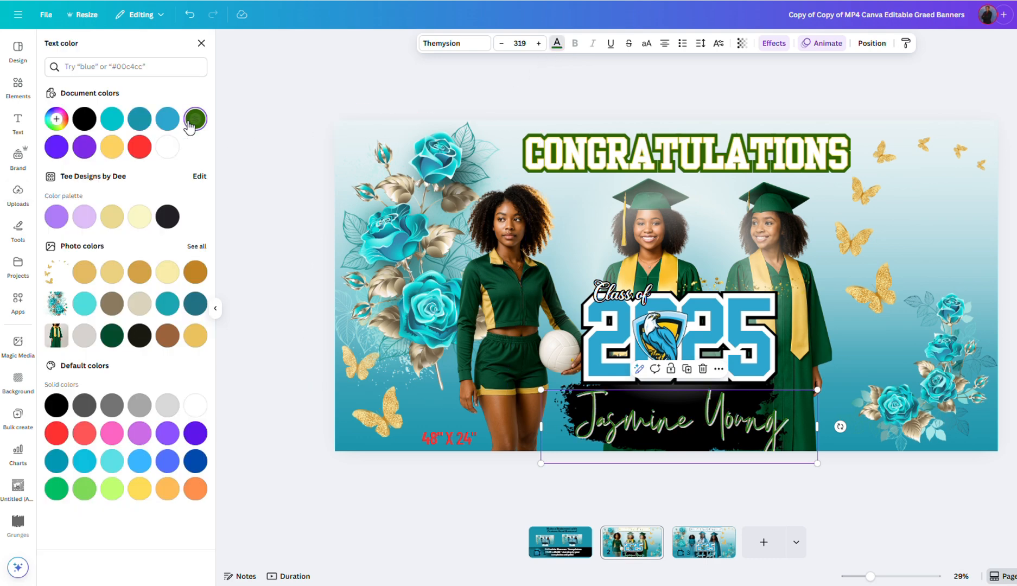
left_click(112, 149)
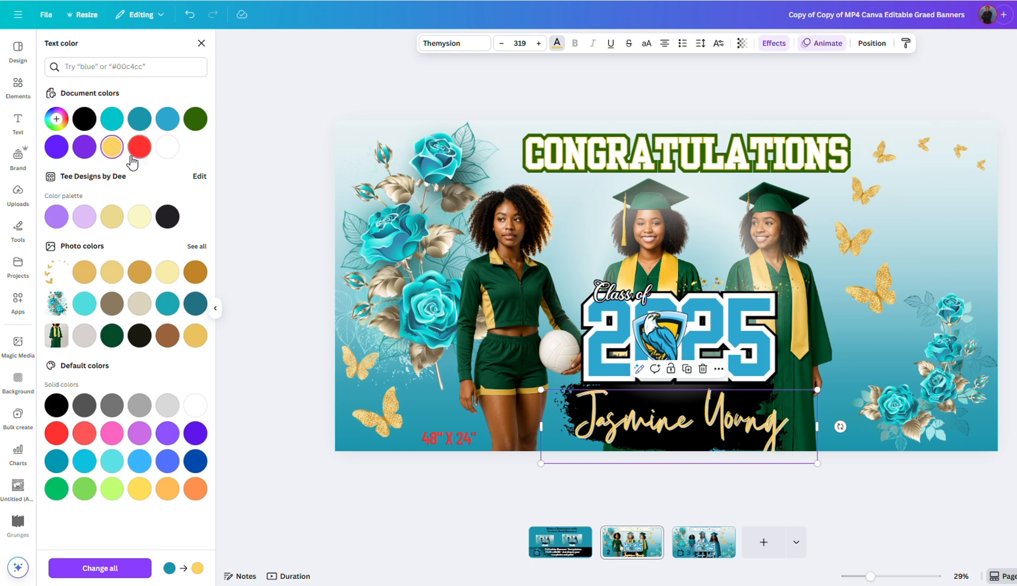
Step: Lower the name's shadow transparency to 61 and review the shadow colour options
left_click(773, 44)
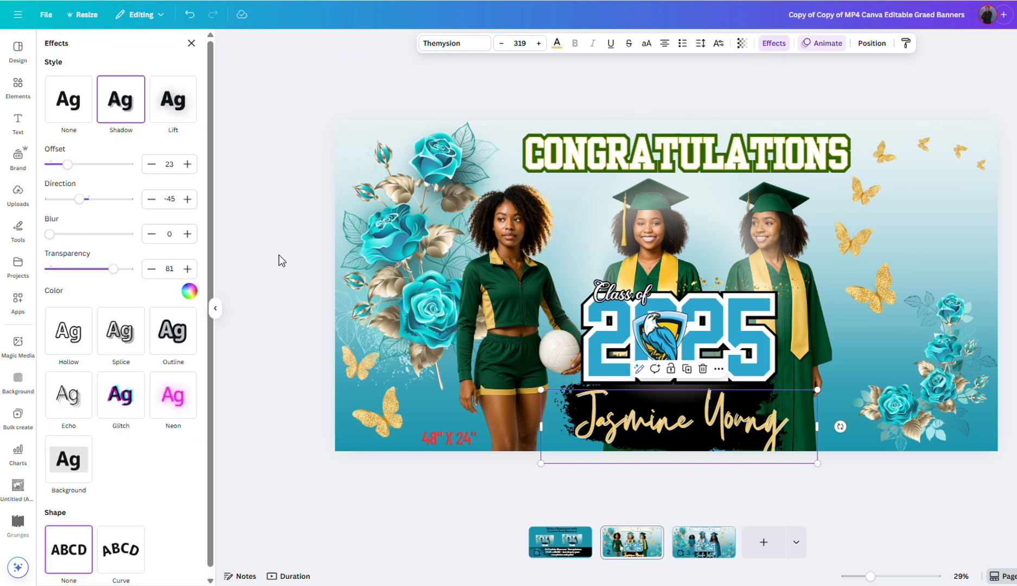
mouse_move(113, 269)
left_mouse_down()
mouse_move(129, 271)
mouse_move(99, 277)
left_mouse_up()
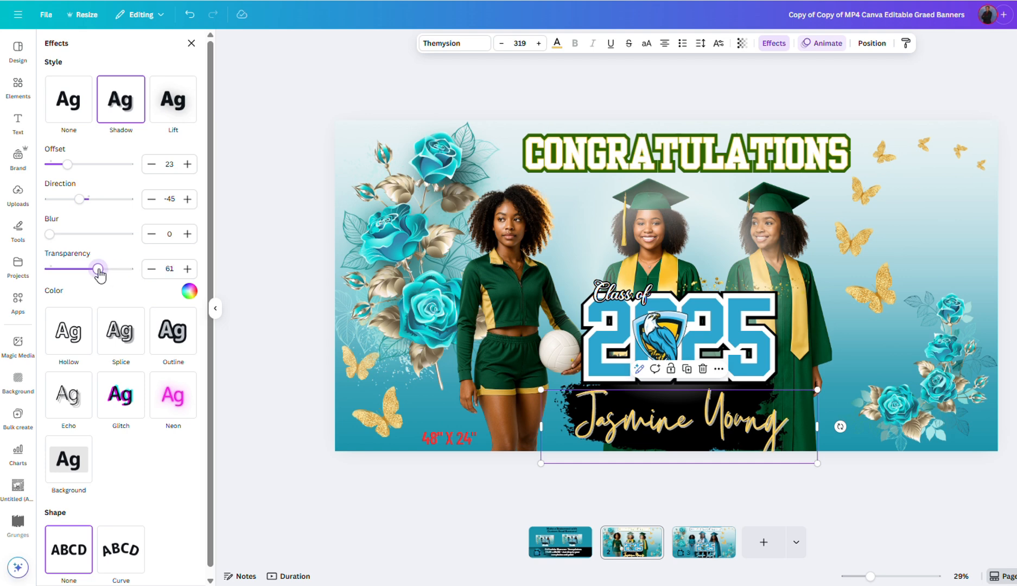
left_click(189, 291)
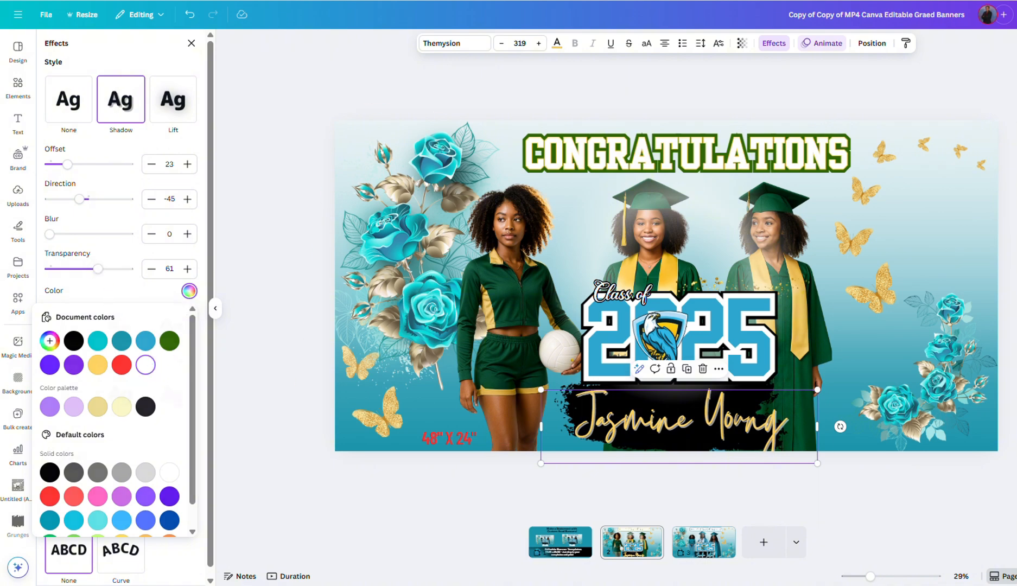
left_click(191, 44)
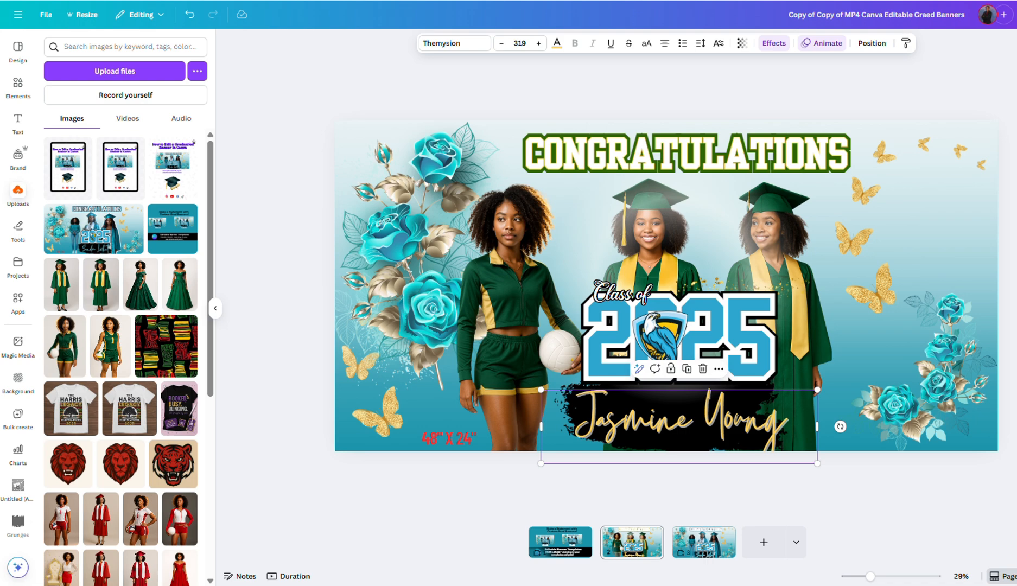
Step: Recolour the left and lower-right rose clusters from teal to gold #e4bb63
left_click(393, 241)
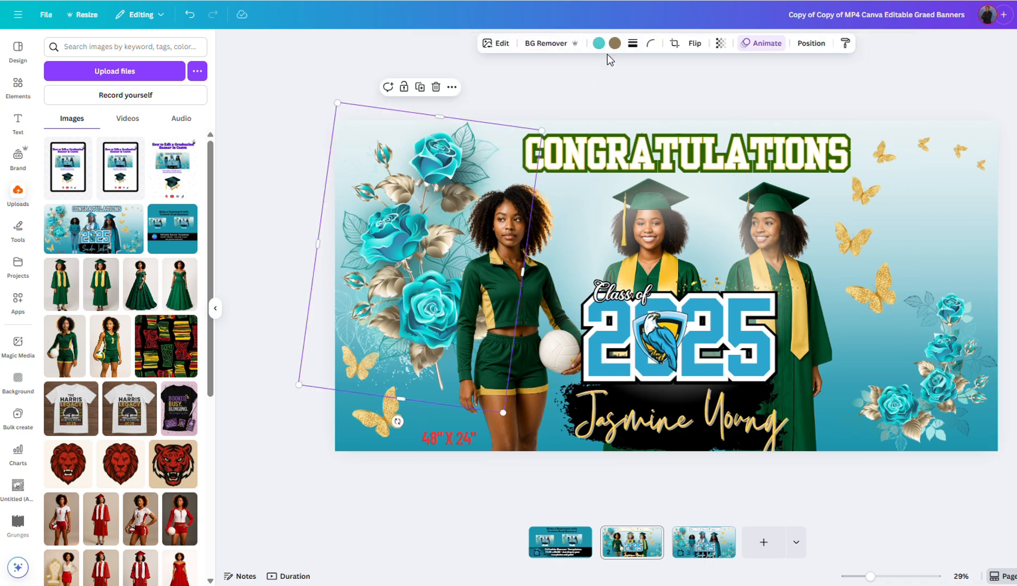
left_click(599, 43)
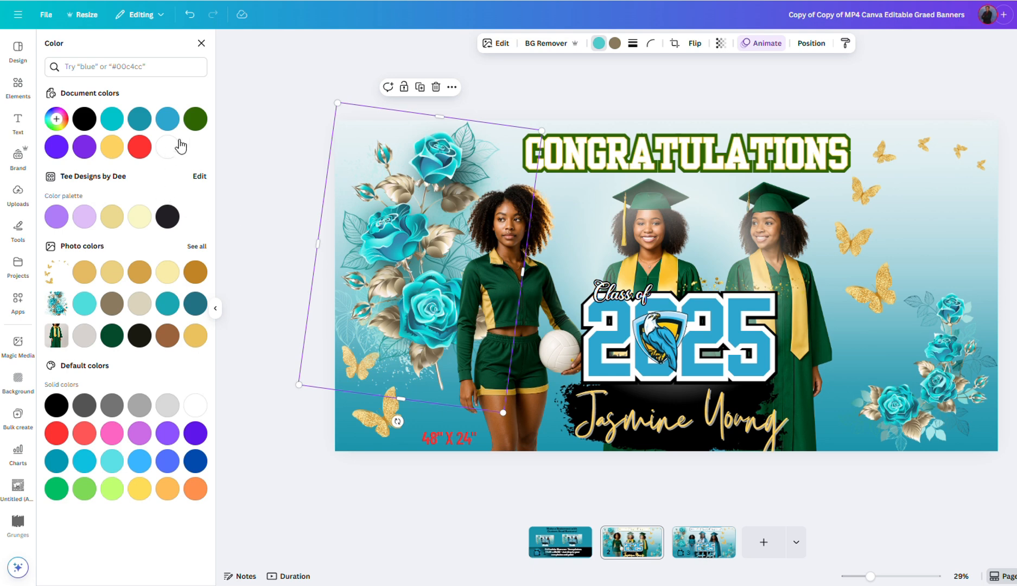
left_click(194, 121)
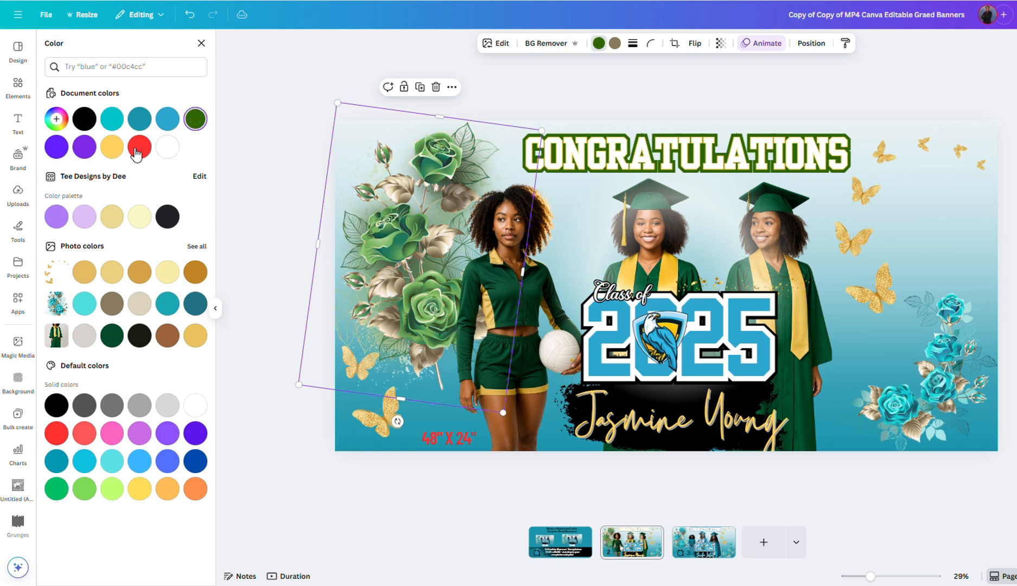
left_click(107, 215)
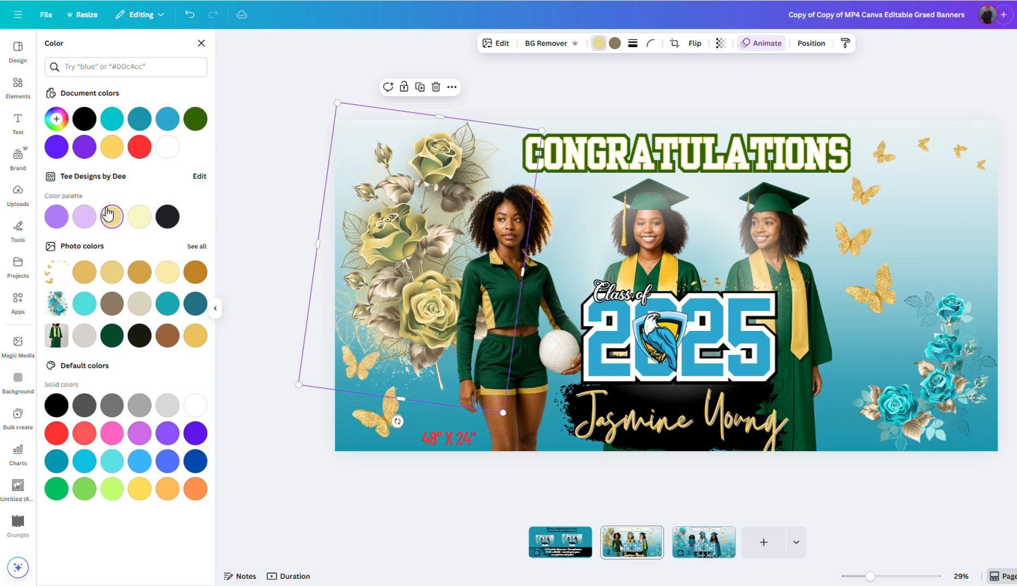
left_click(84, 272)
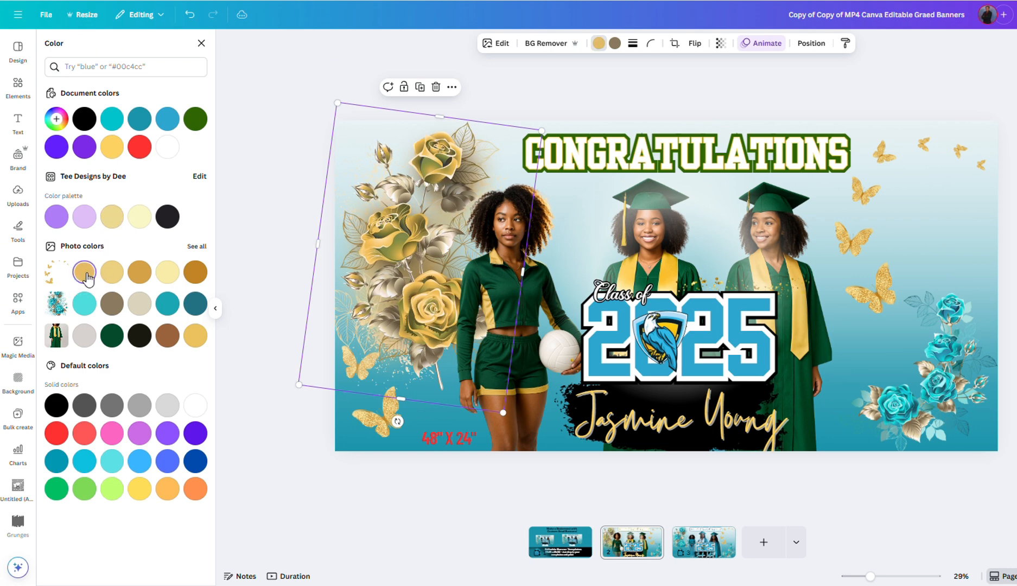
left_click(920, 386)
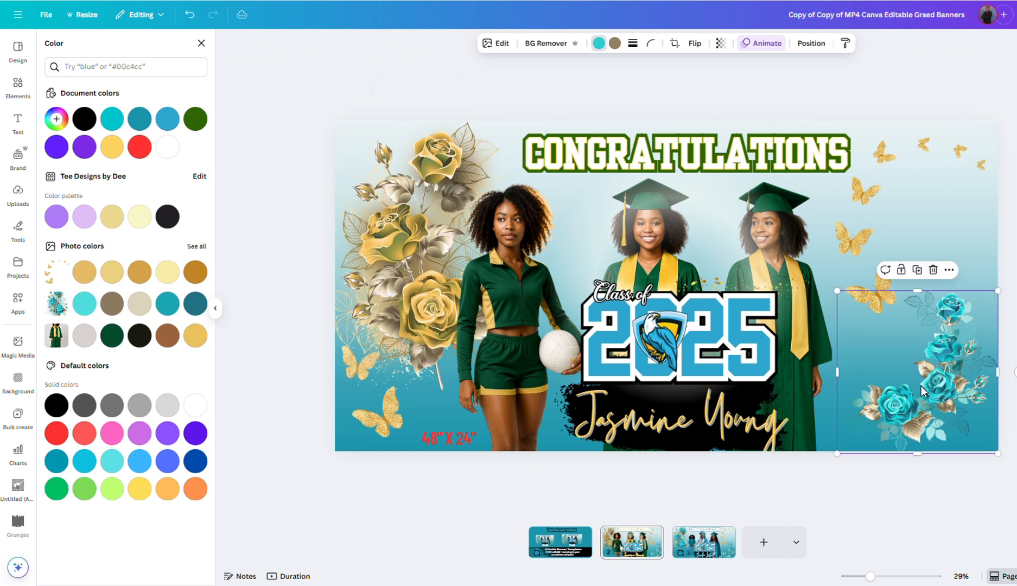
left_click(84, 272)
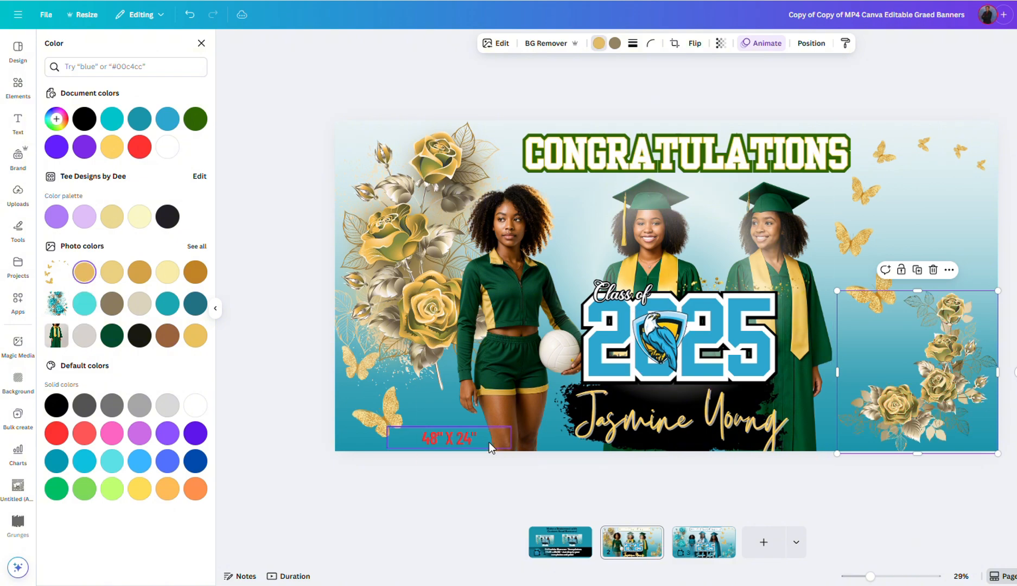
left_click(446, 448)
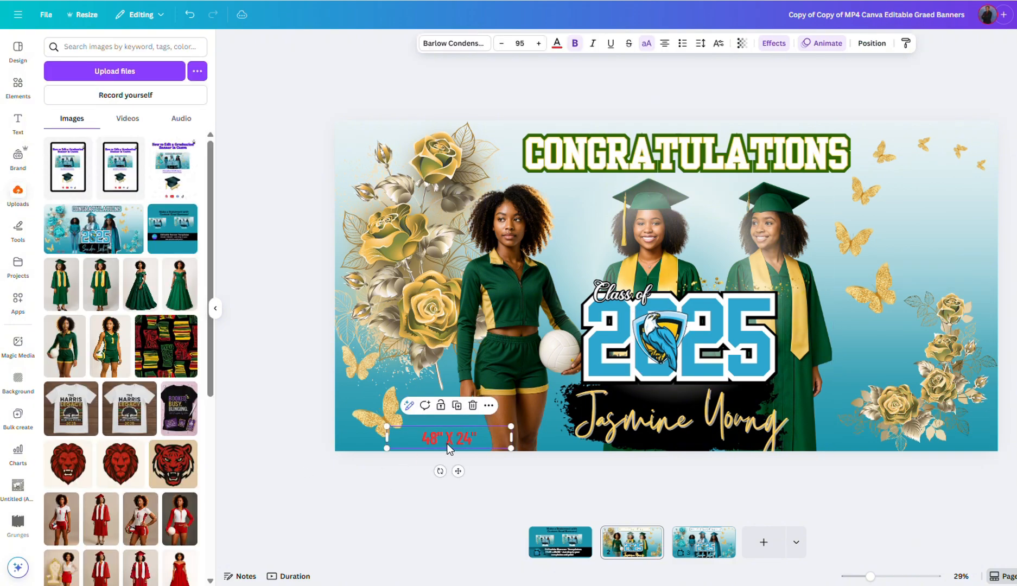
Step: Delete the 48" X 24" size label and recolour the 2025 numerals a deeper gold, #C99933
left_click(473, 405)
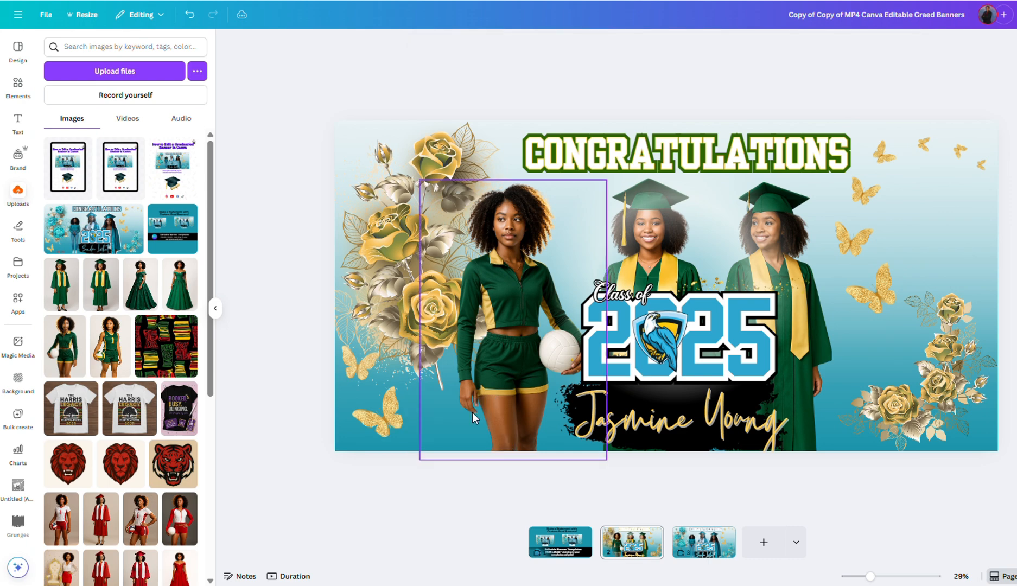
left_click(752, 367)
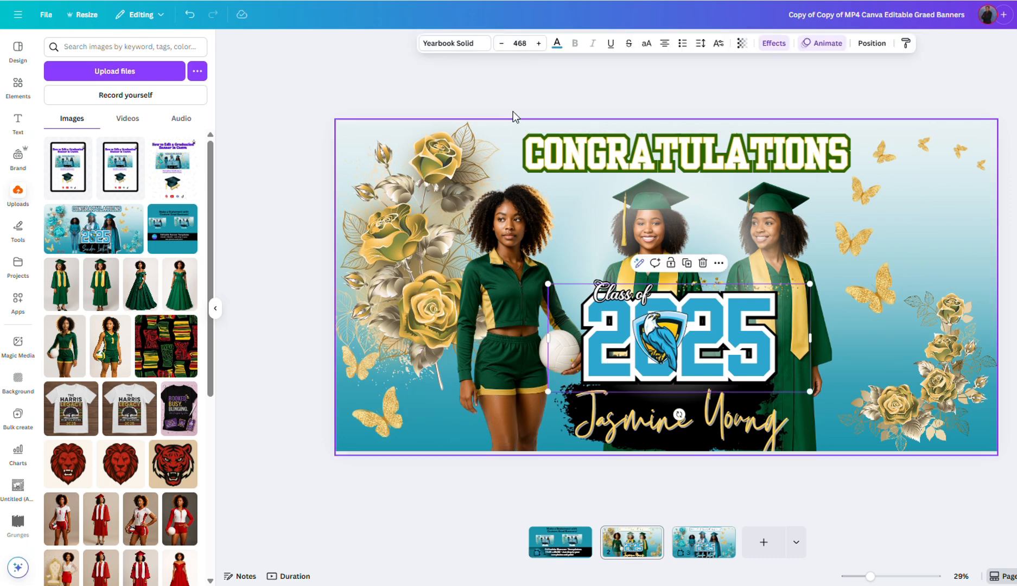
left_click(559, 52)
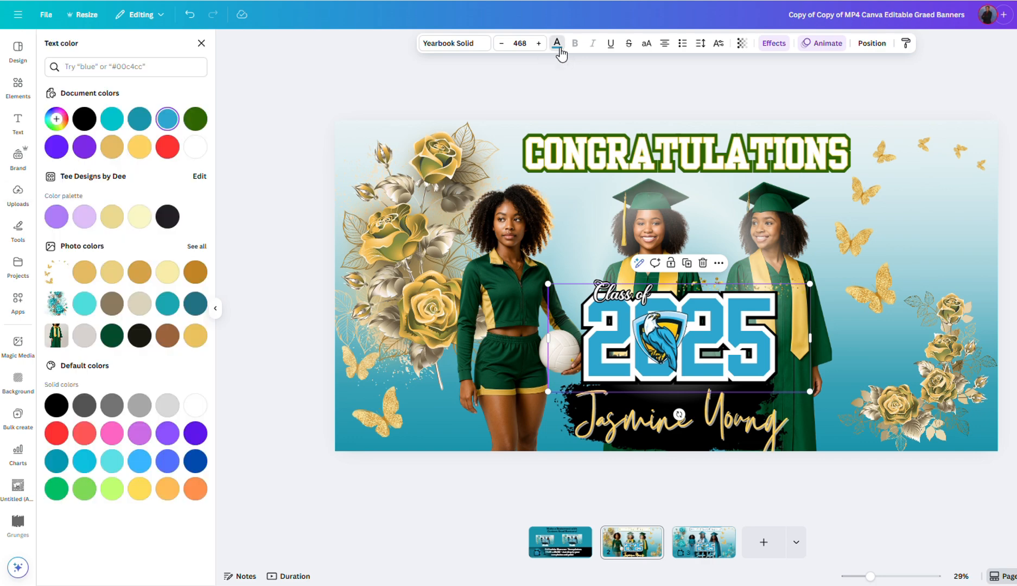
left_click(195, 119)
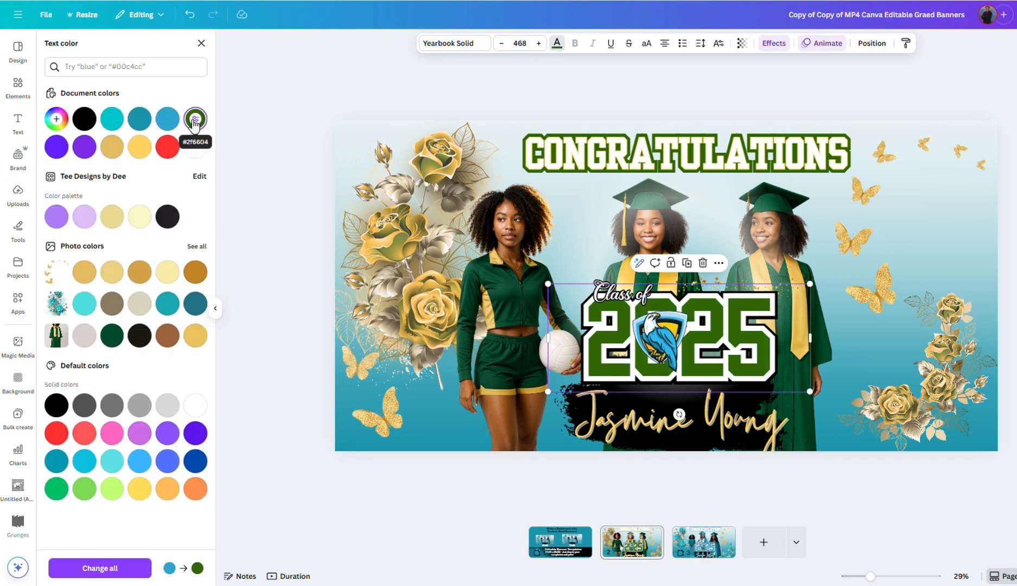
left_click(111, 147)
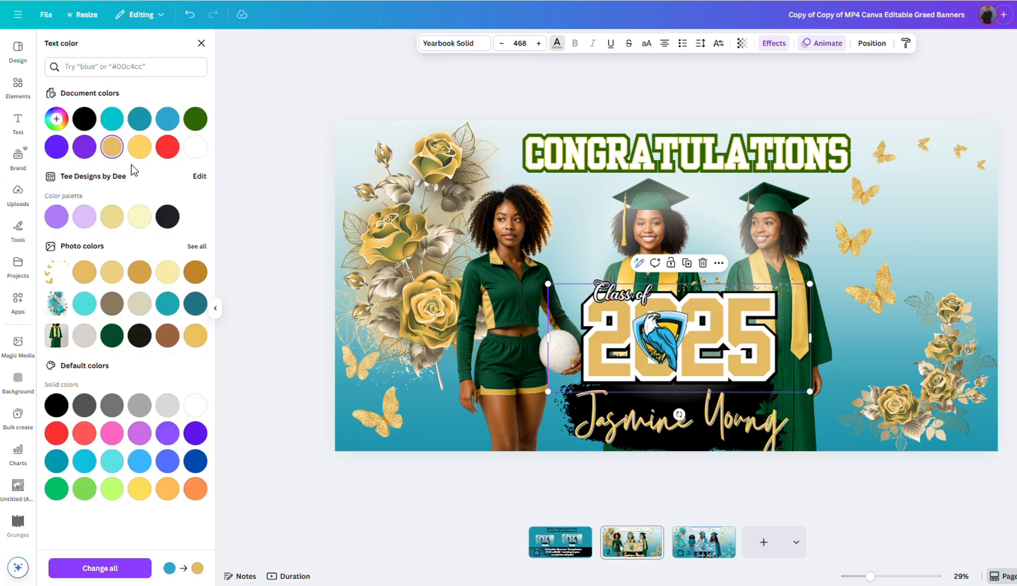
left_click(57, 122)
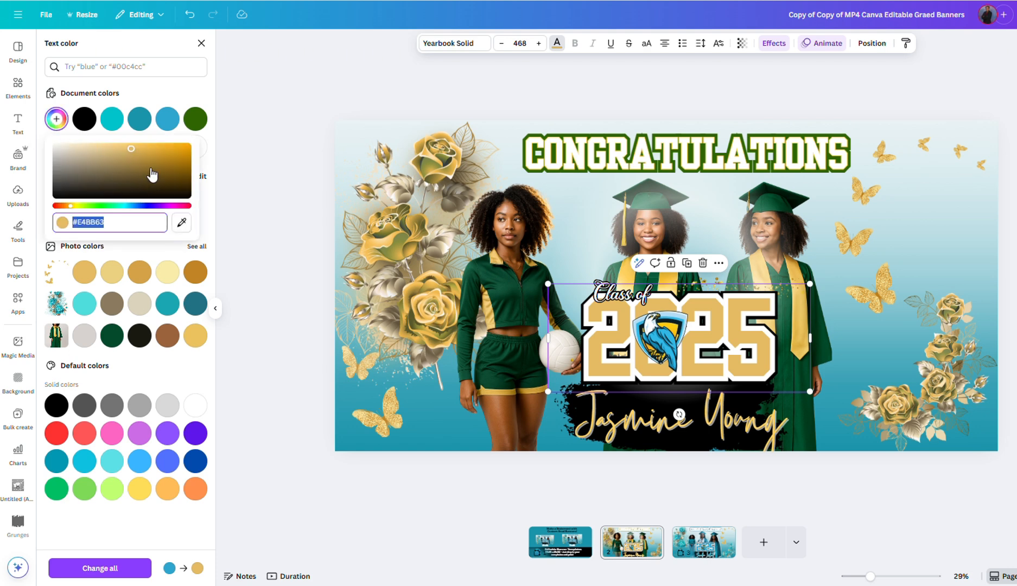
left_click_drag(131, 149, 163, 154)
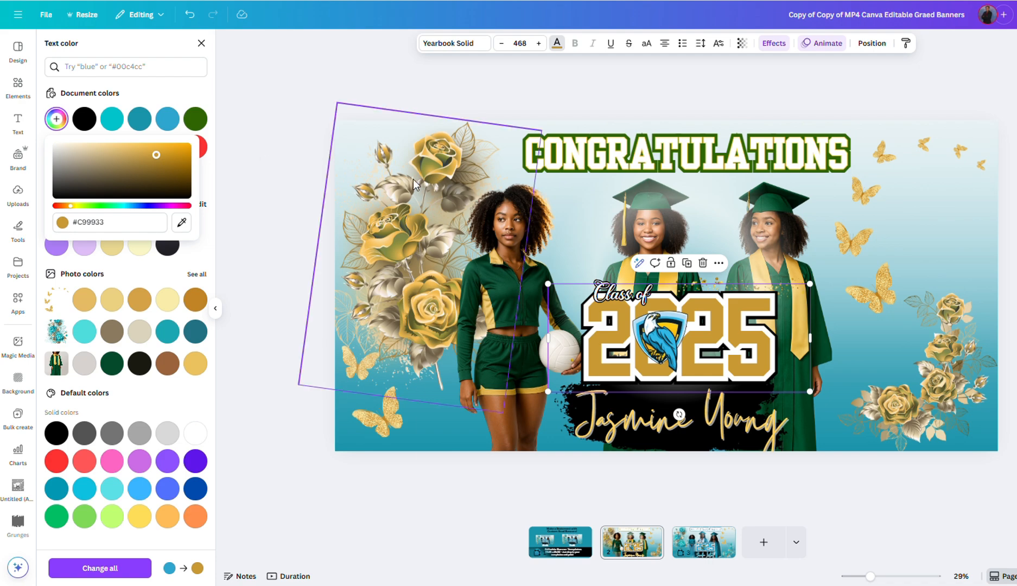
left_click(520, 287)
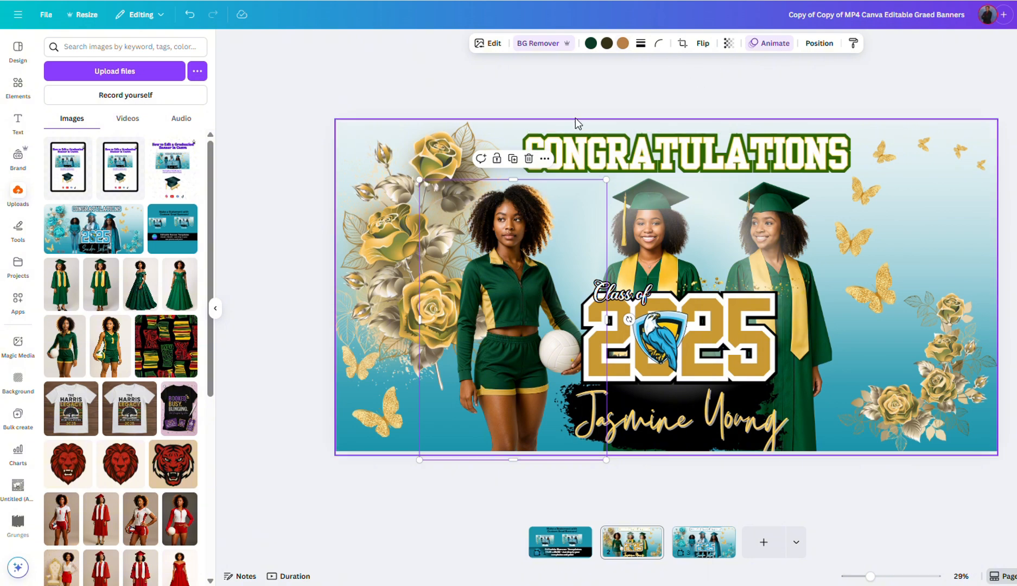
Step: Add a Glow shadow to the volleyball player, pasting dark green #2F6604 as its colour
left_click(493, 45)
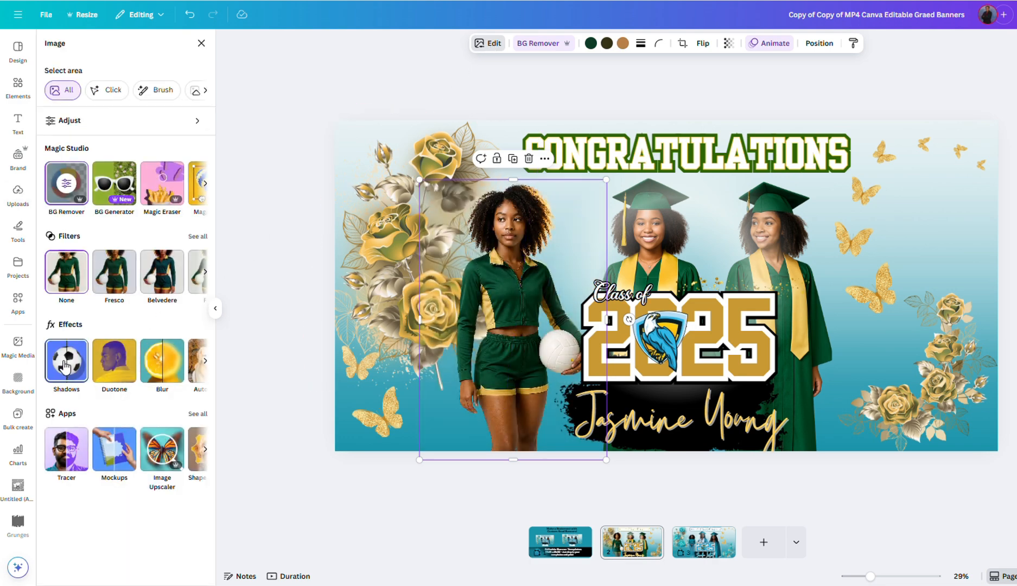
left_click(64, 366)
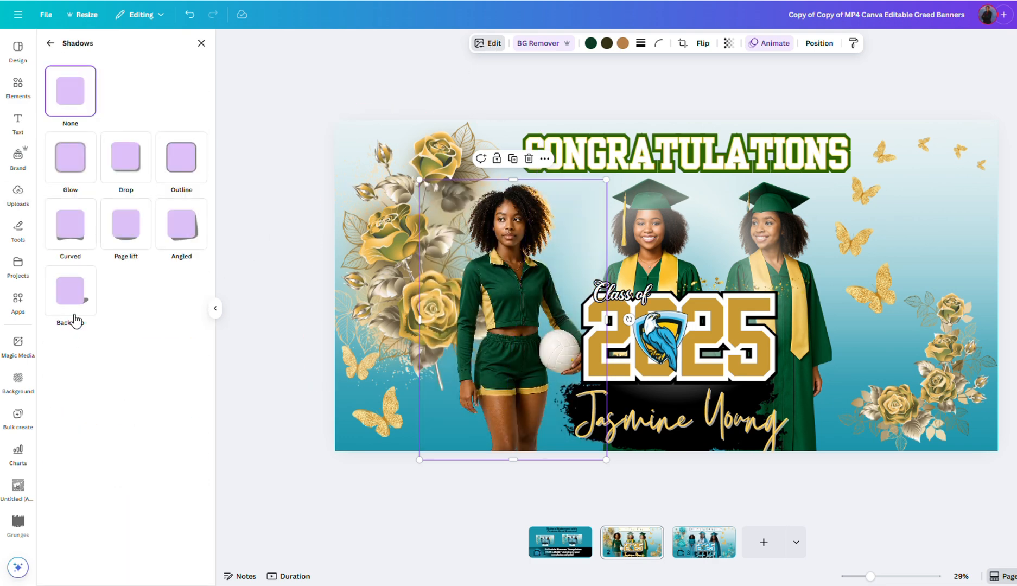
left_click(67, 162)
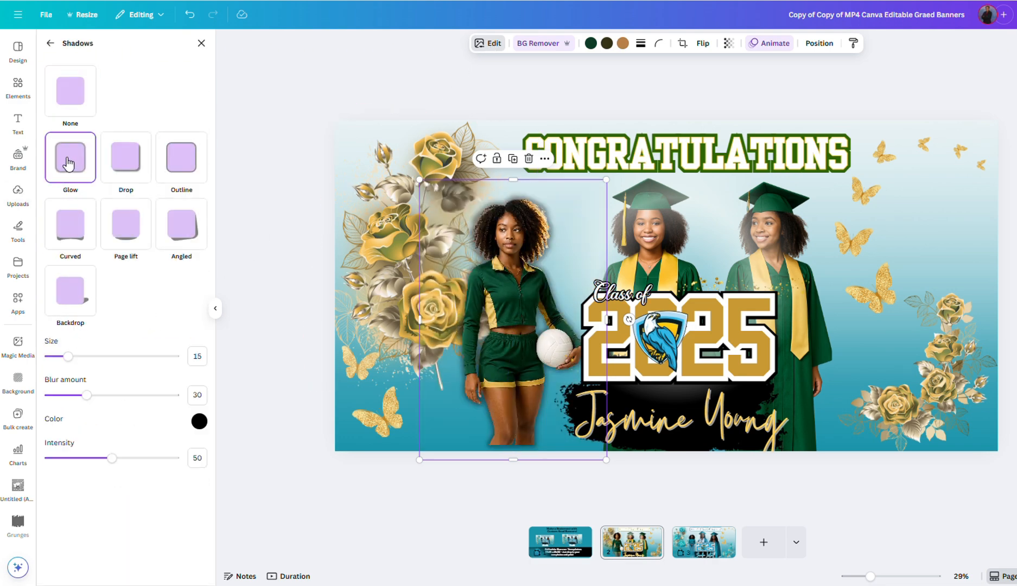
left_click(199, 421)
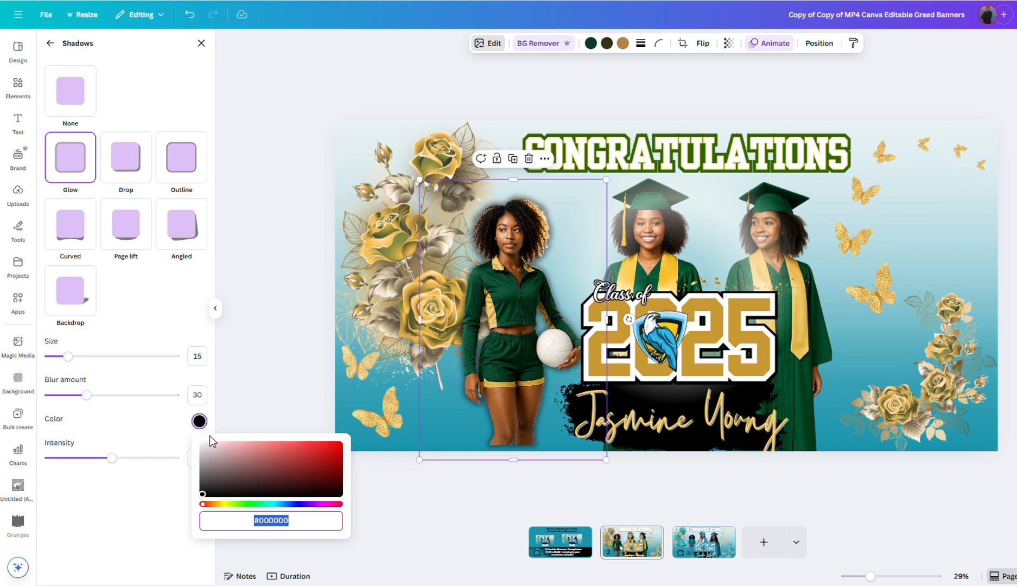
type("#2F6604")
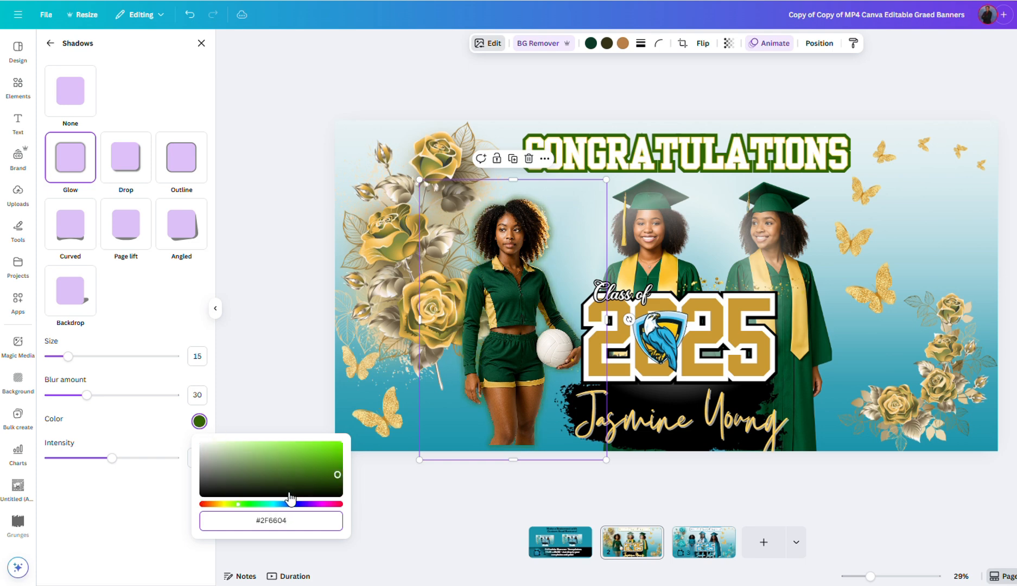
Step: Shift the glow colour to olive #665604 and copy that hex code
left_click(223, 504)
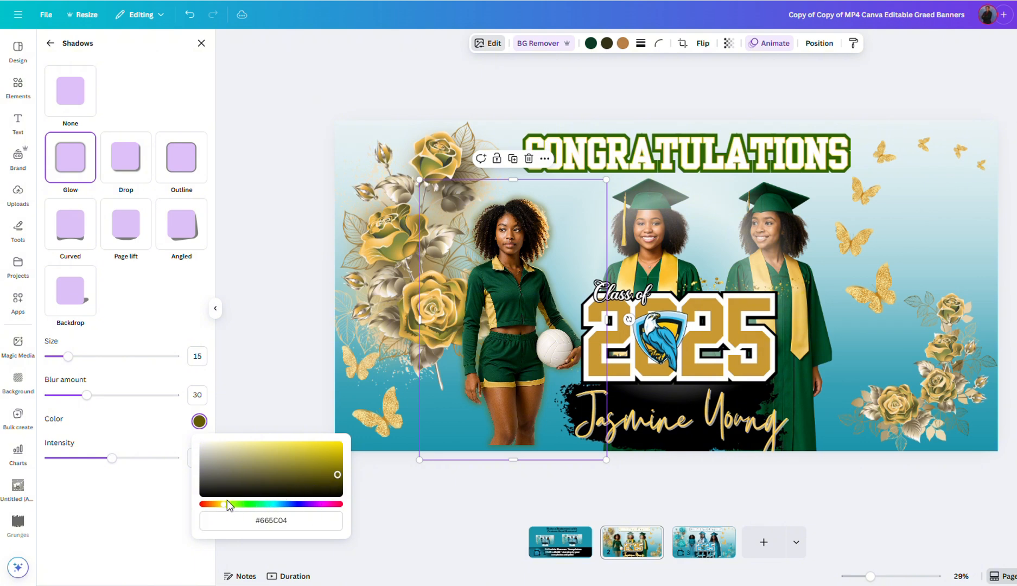
left_click_drag(224, 504, 222, 505)
left_click_drag(335, 473, 333, 458)
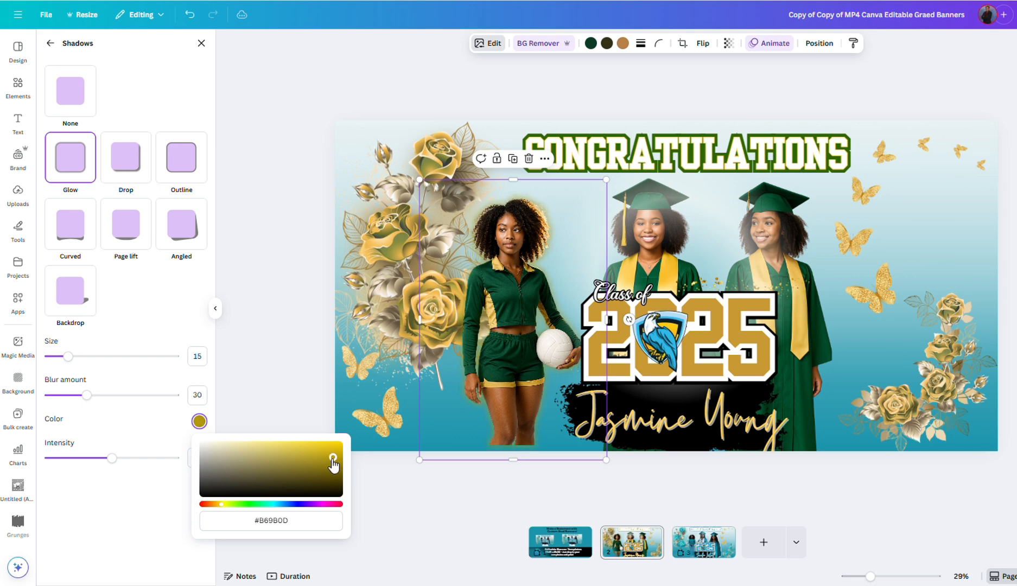
left_click_drag(298, 524, 221, 516)
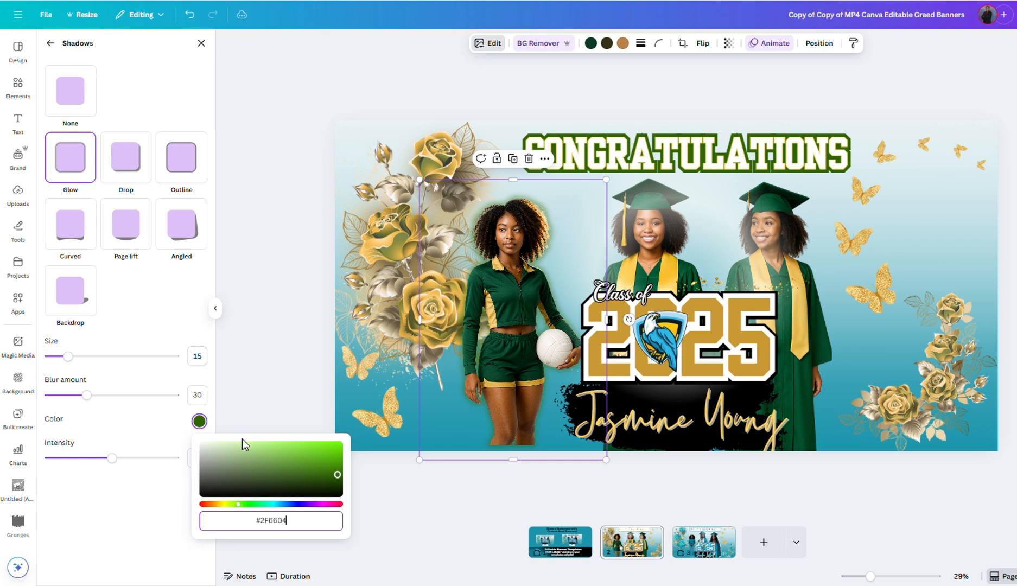
left_click_drag(238, 504, 221, 504)
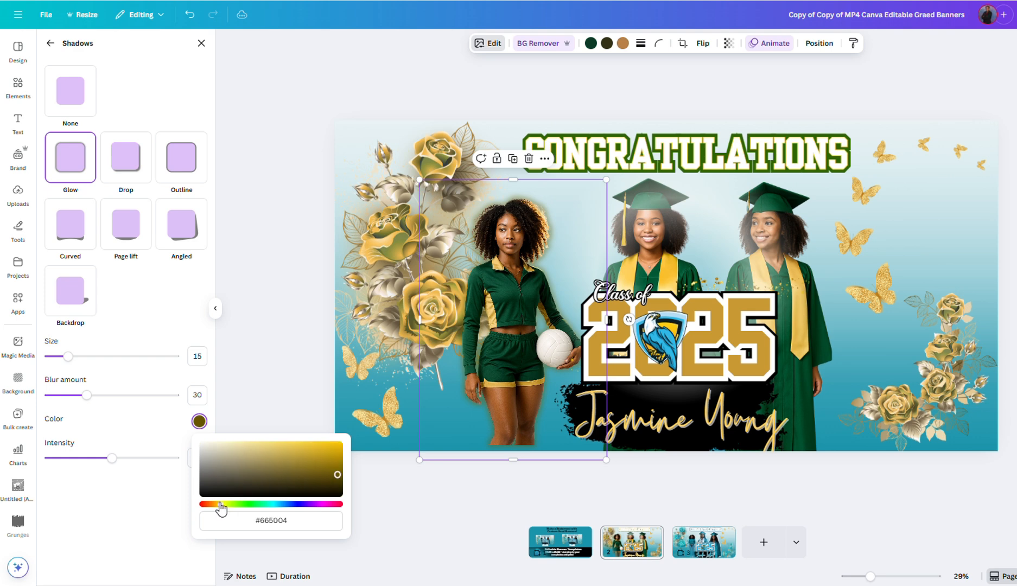
left_click(252, 520)
right_click(270, 525)
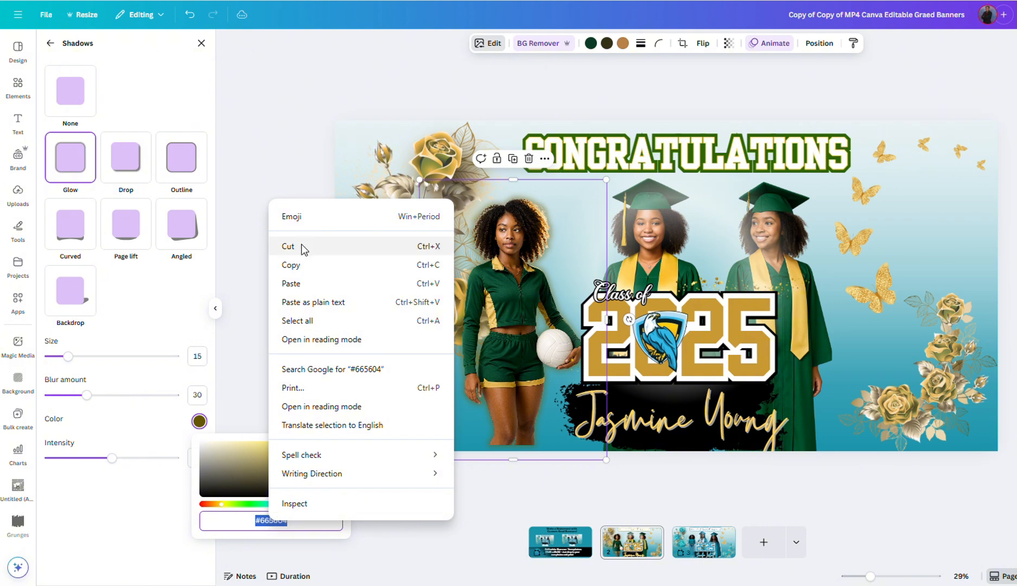
left_click(293, 265)
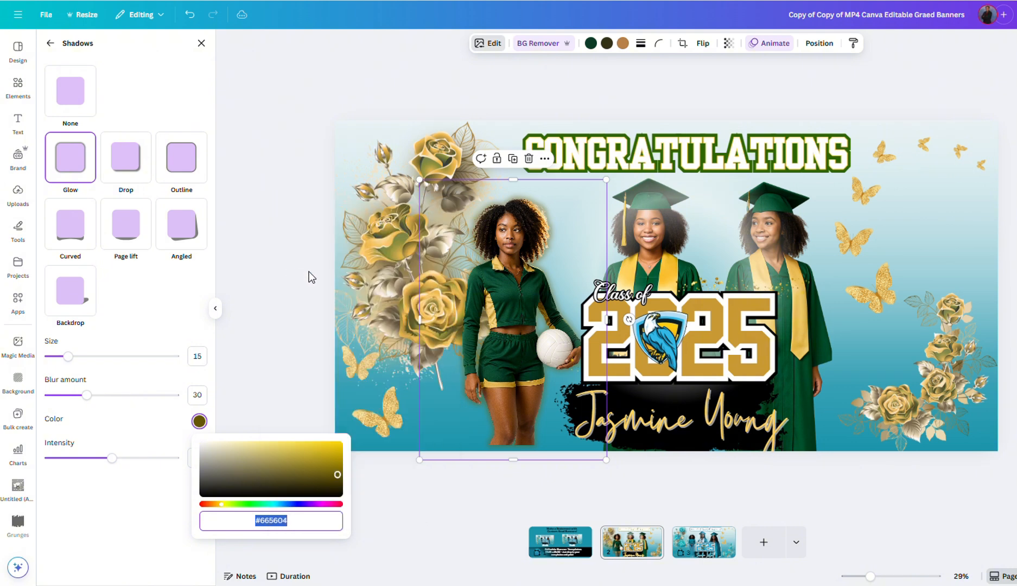
left_click(643, 242)
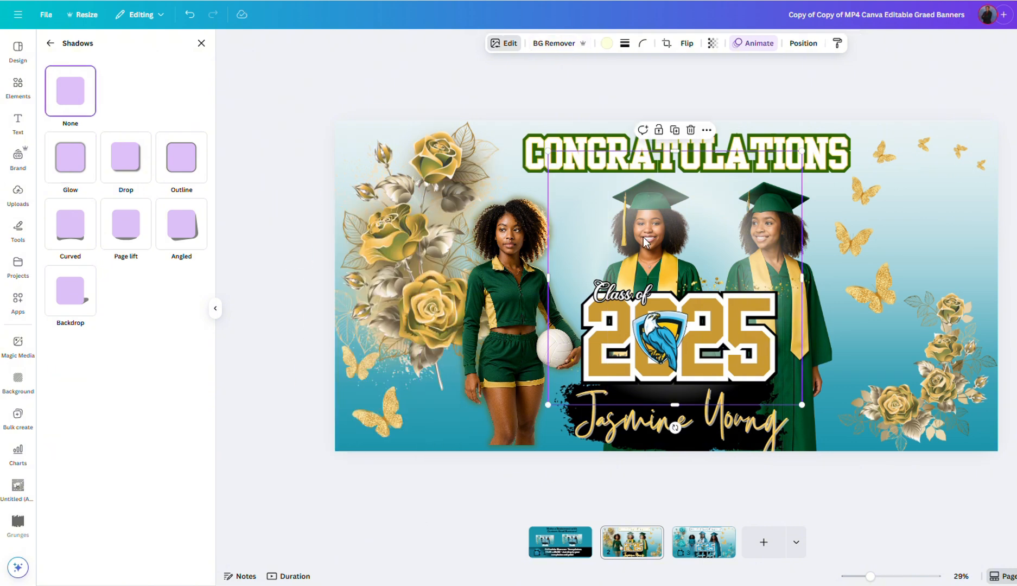
Step: Give the middle graduate a Glow shadow in pasted olive #665604
left_click(803, 43)
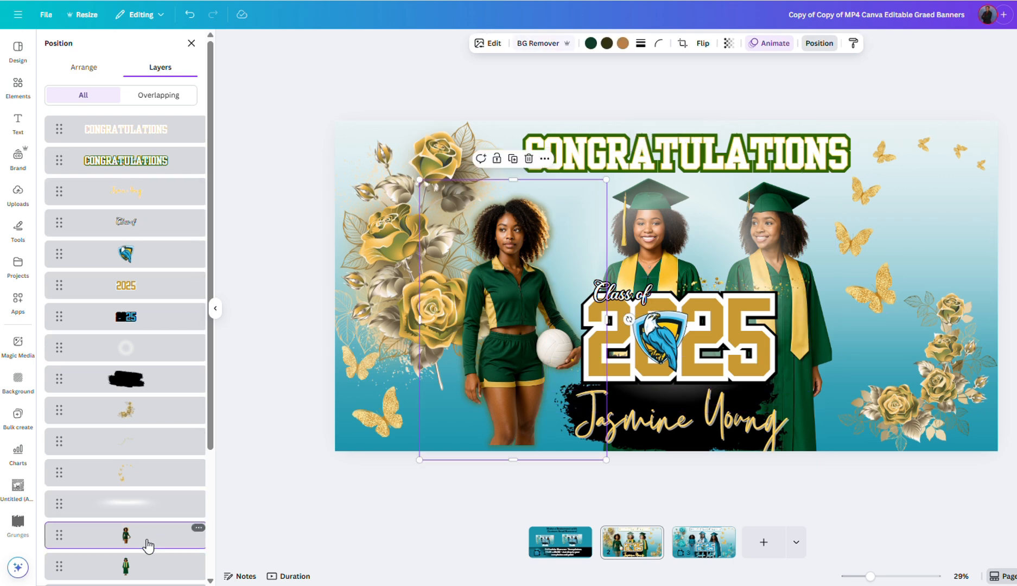
left_click(143, 574)
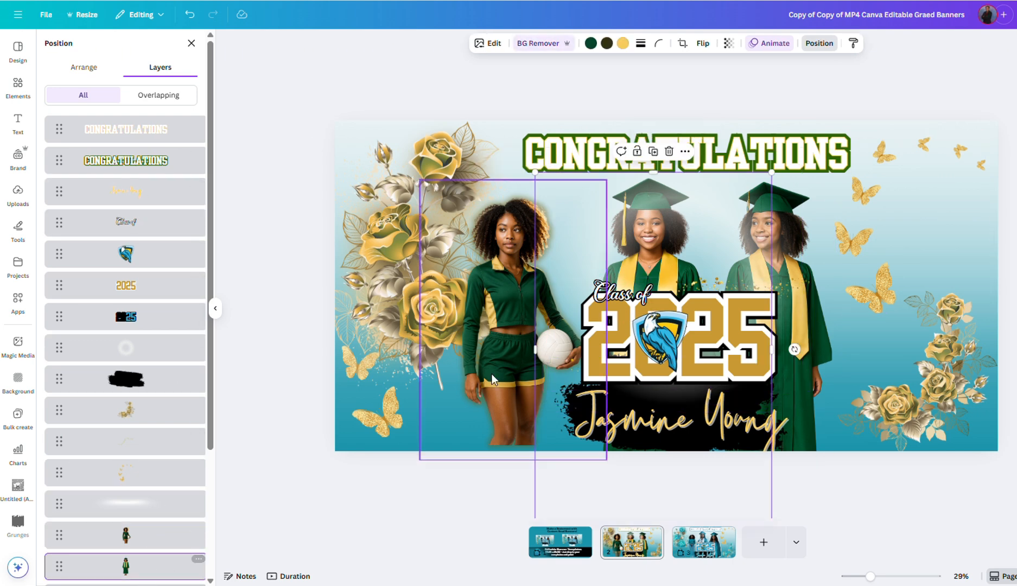
left_click(487, 44)
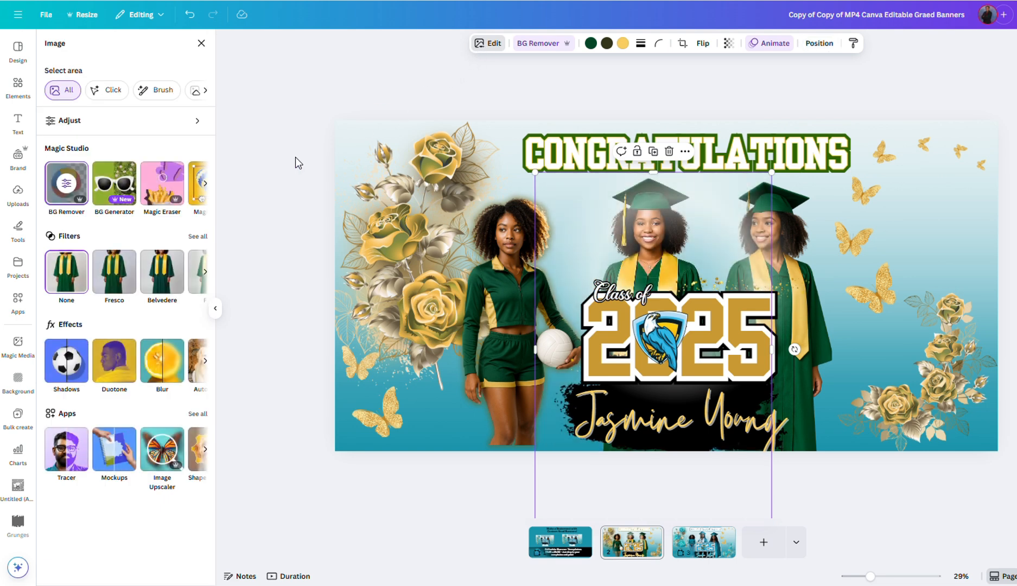
left_click(67, 363)
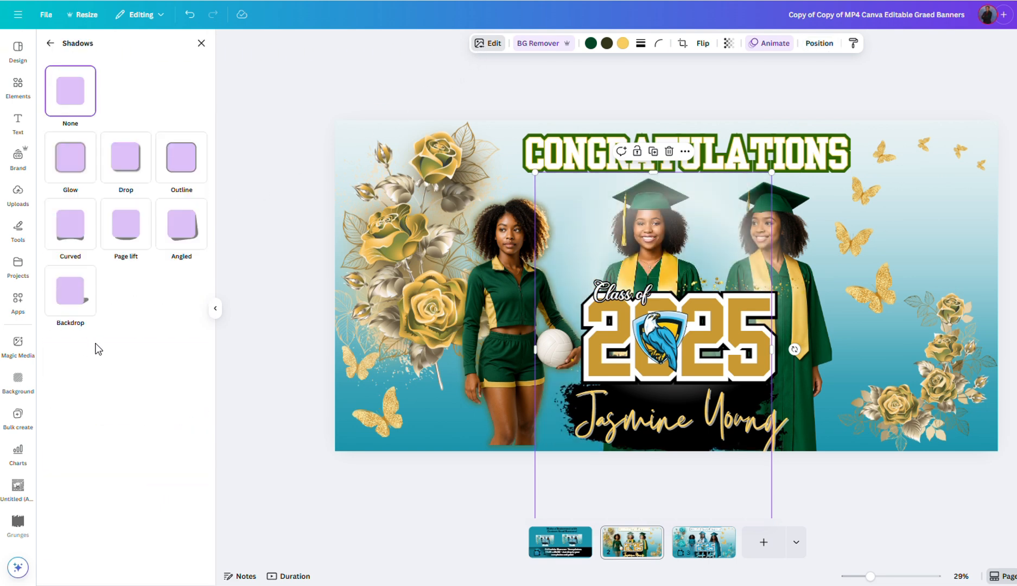
left_click(72, 163)
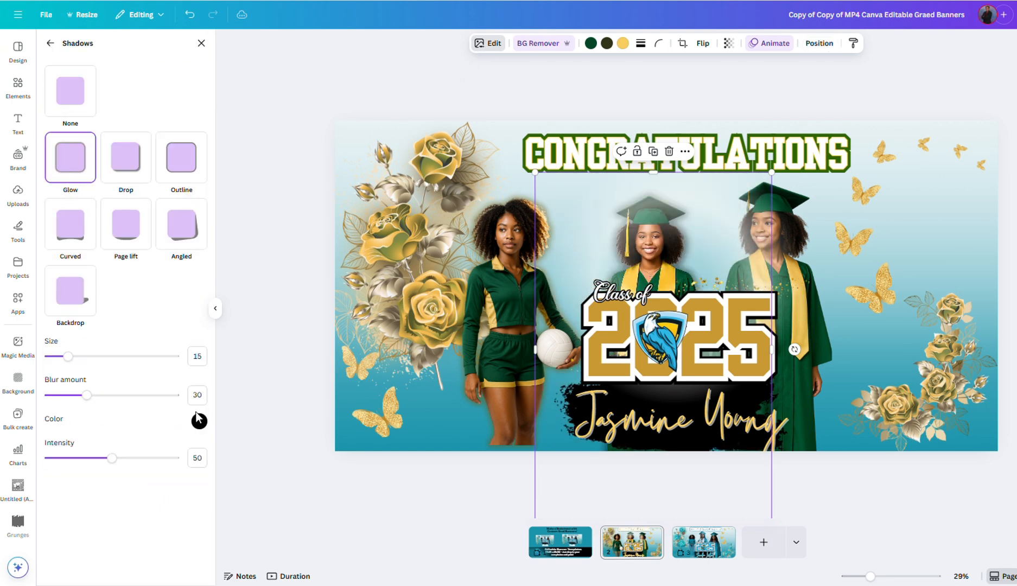
left_click(199, 421)
type("#665604")
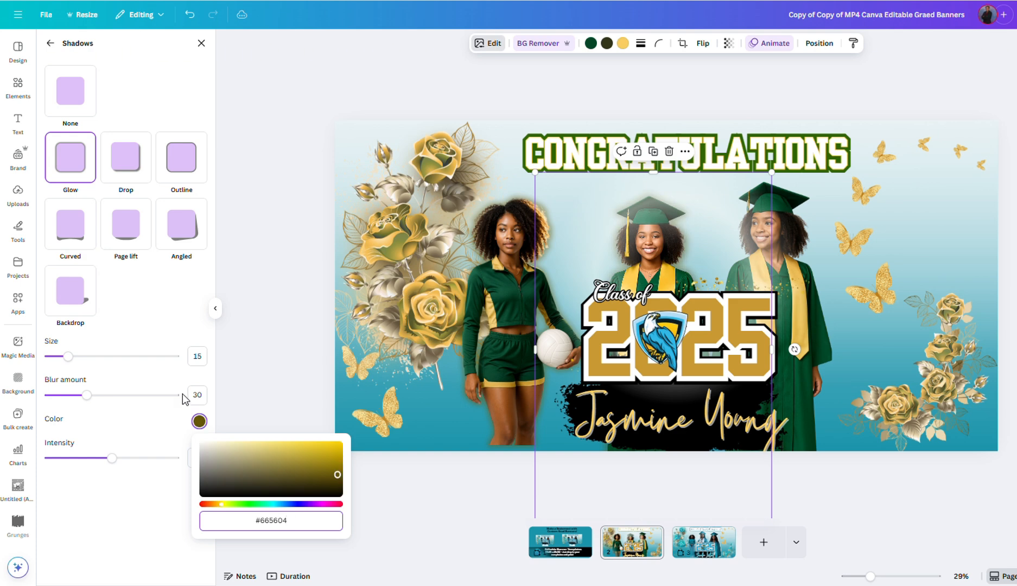
left_click(398, 515)
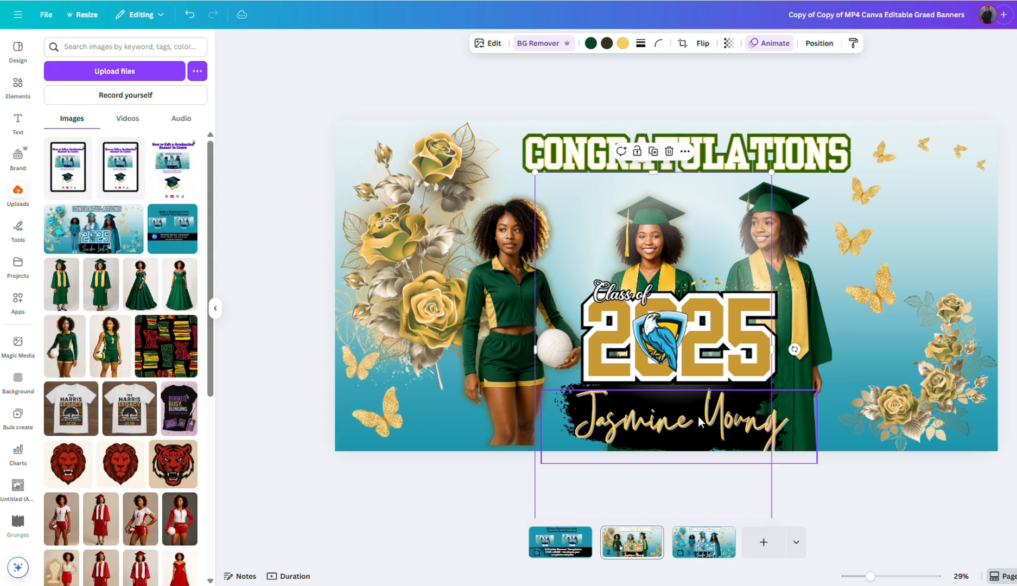
Step: Select the right-hand graduate from the layers list and bring up its shadow choices
left_click(819, 43)
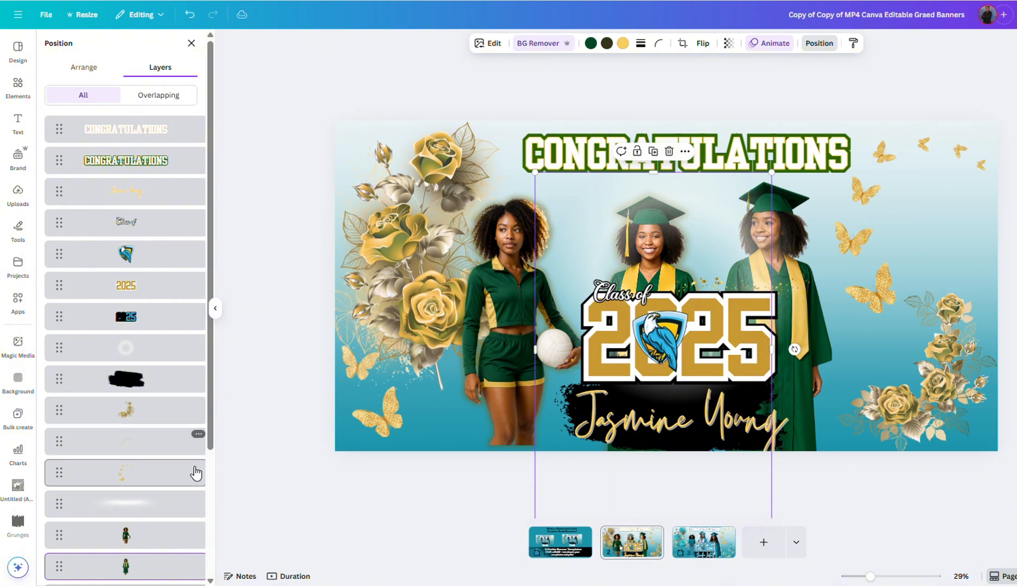
scroll(163, 504, "down", 2)
left_click(164, 541)
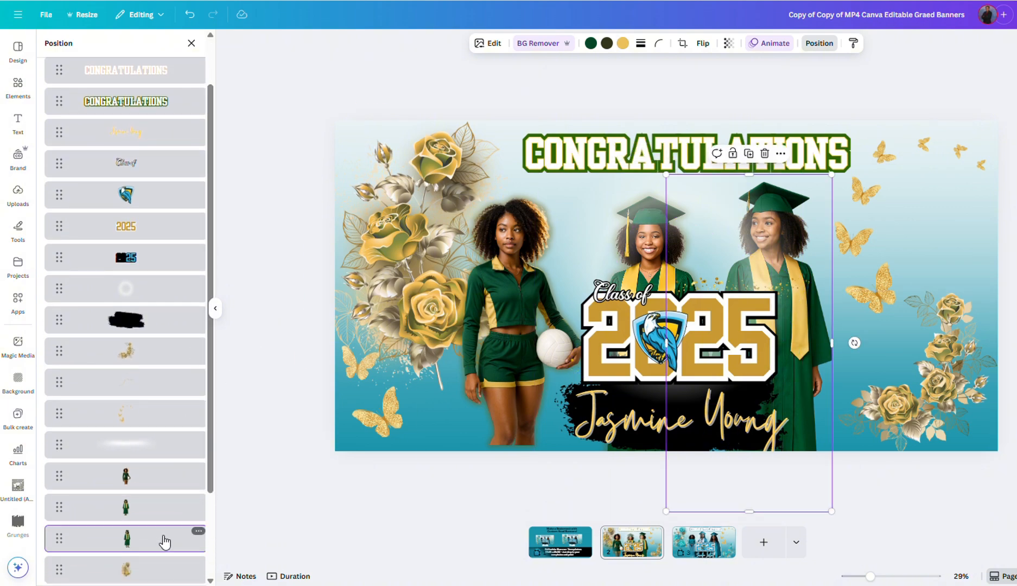
left_click(488, 44)
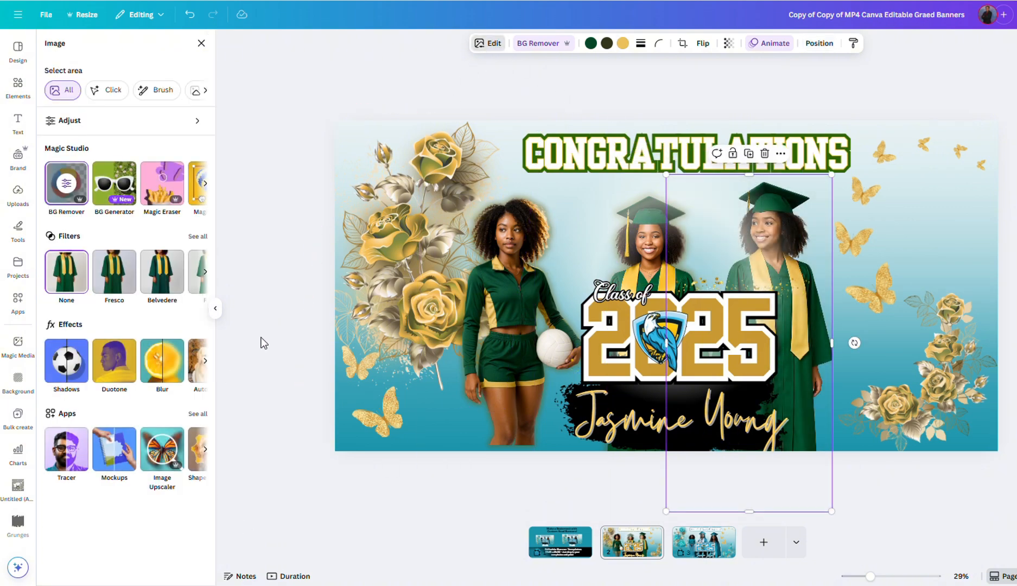
left_click(67, 369)
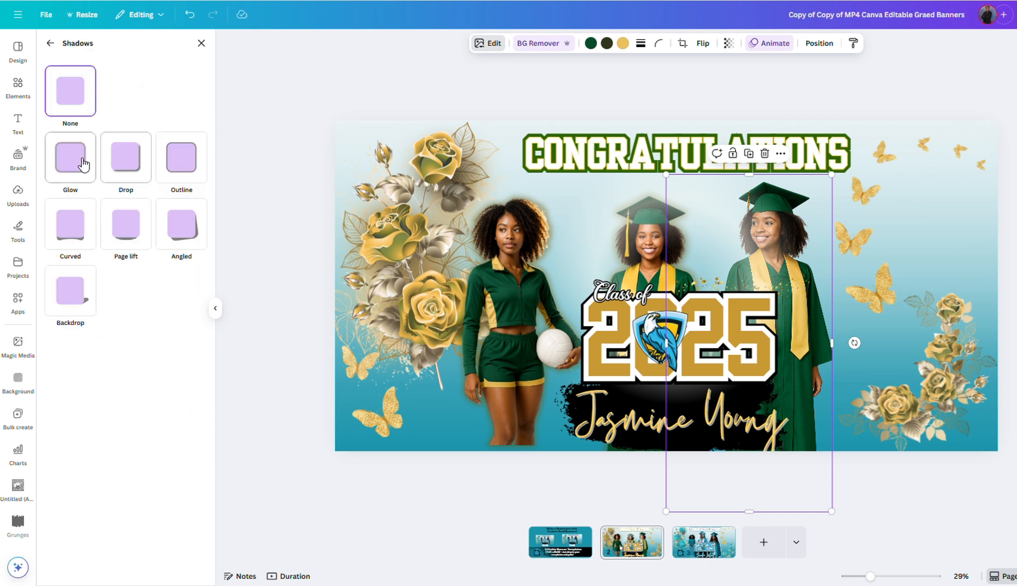
Step: Give the right-hand graduate an Outline shadow at size 16 in light grey #E4E4E4
left_click(74, 167)
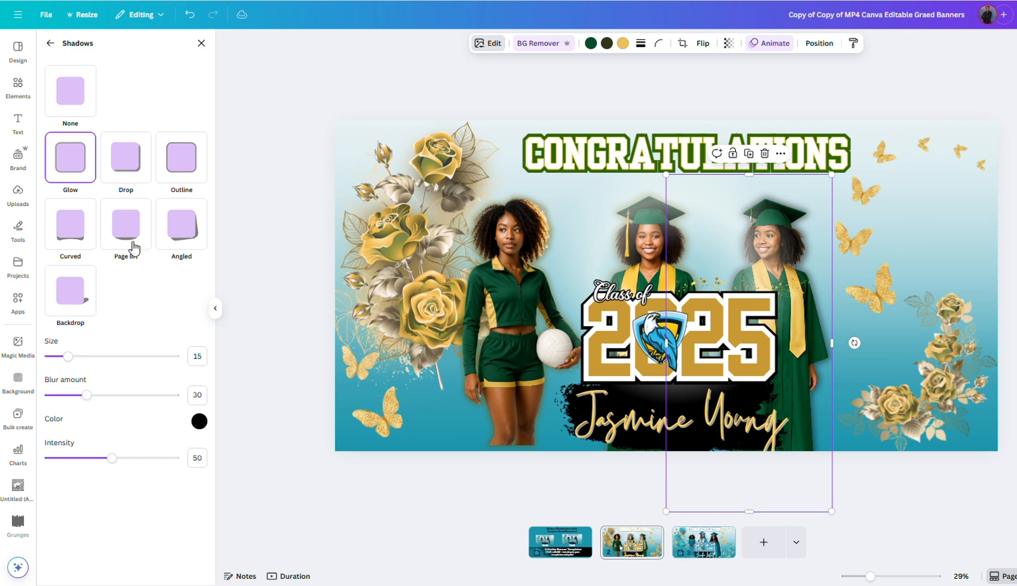
left_click(190, 162)
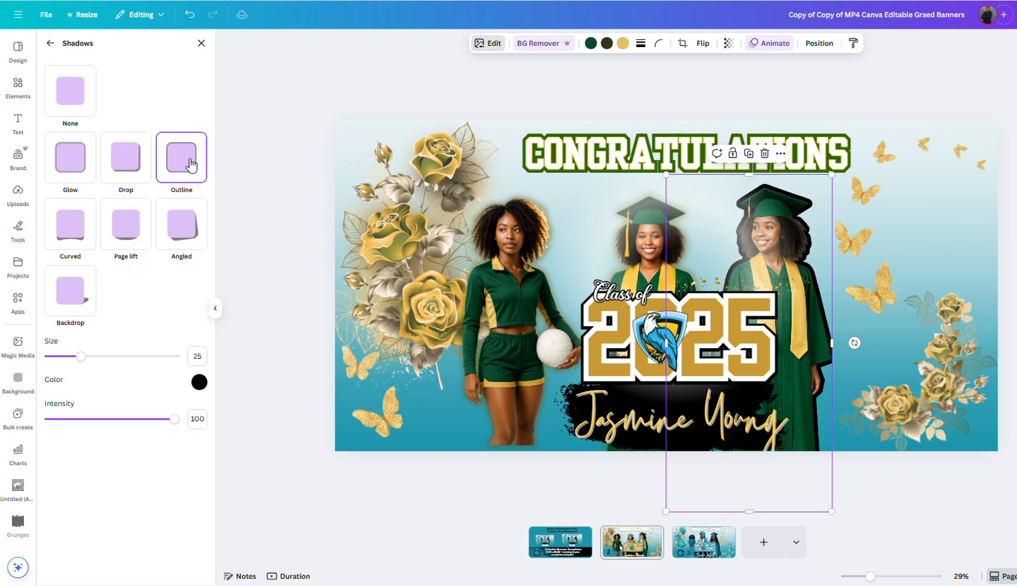
left_click(199, 382)
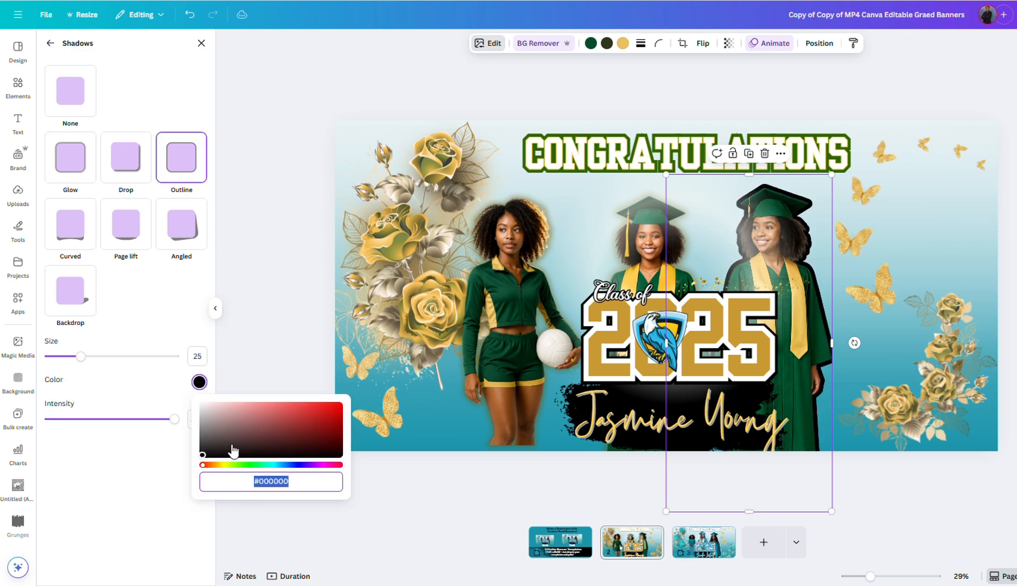
type("#665604")
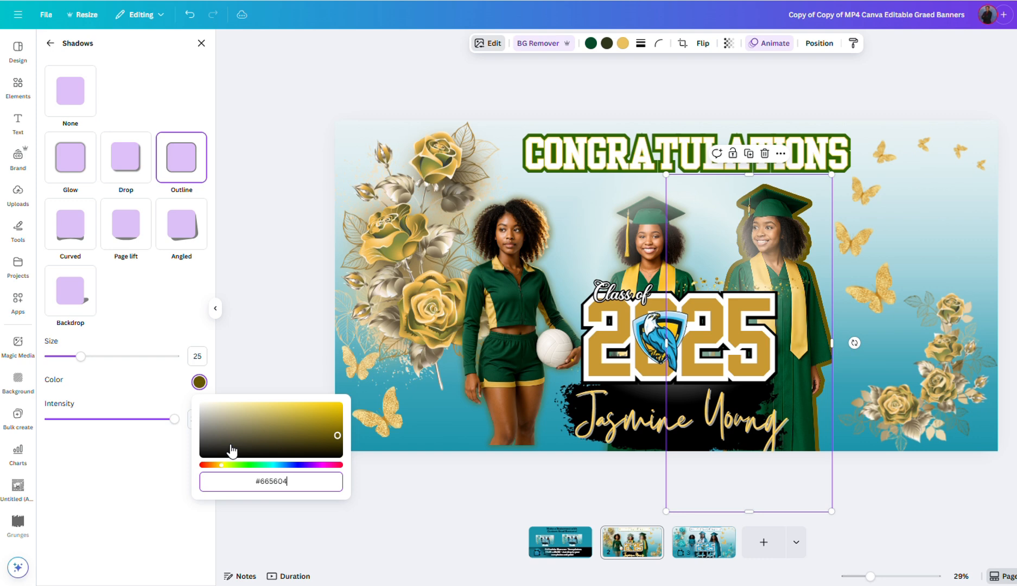
left_click_drag(80, 356, 71, 363)
left_click(199, 382)
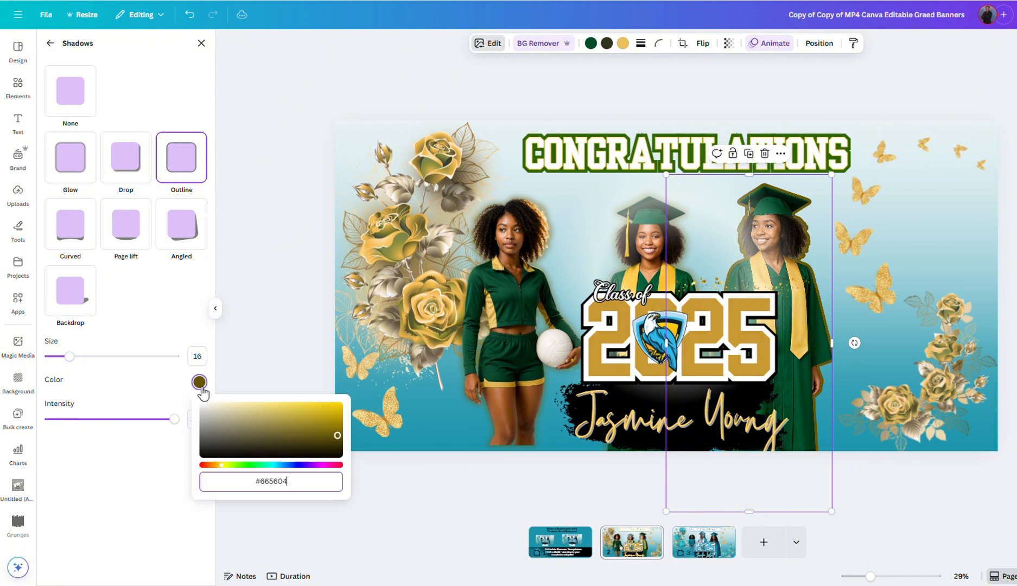
left_click_drag(329, 432, 208, 406)
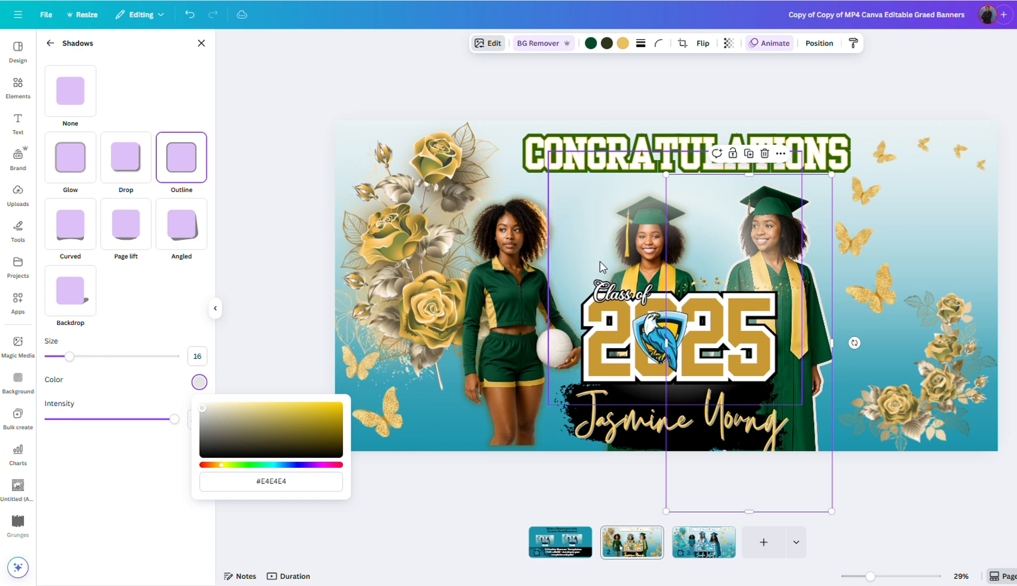
left_click(510, 260)
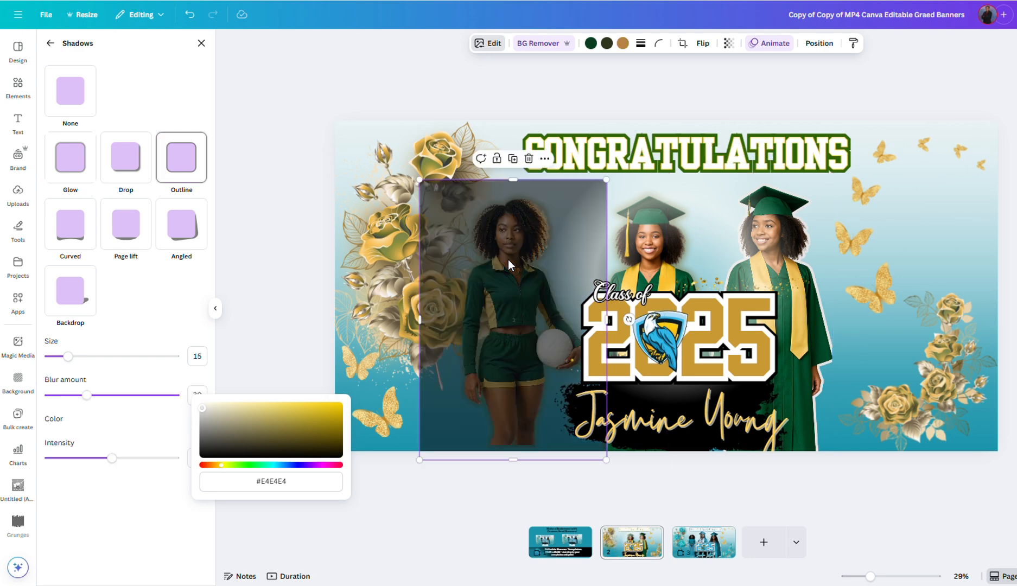
Step: Try a thin light grey-white Outline shadow on the volleyball player
left_click(190, 175)
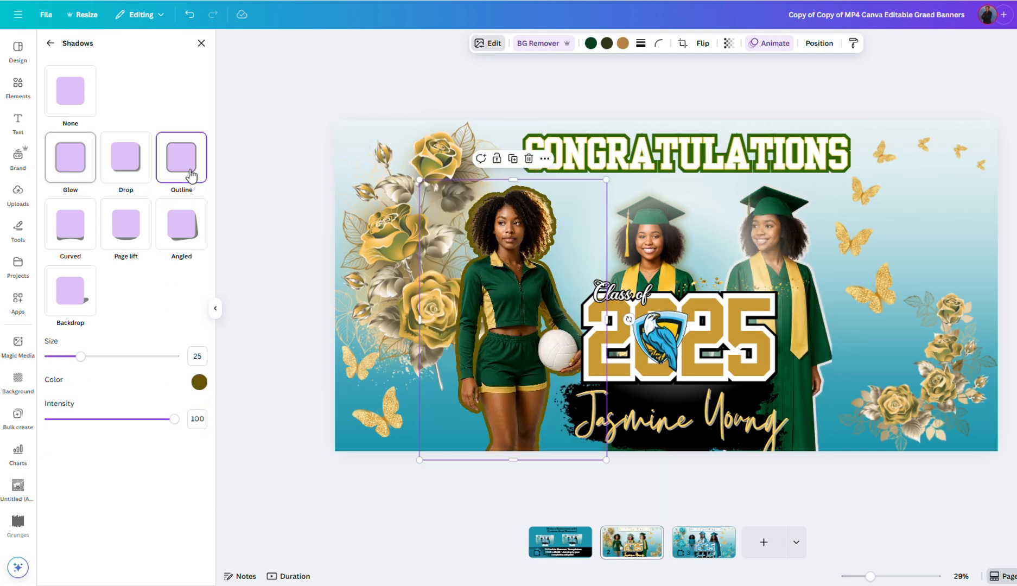
left_click(199, 381)
key("ctrl+c")
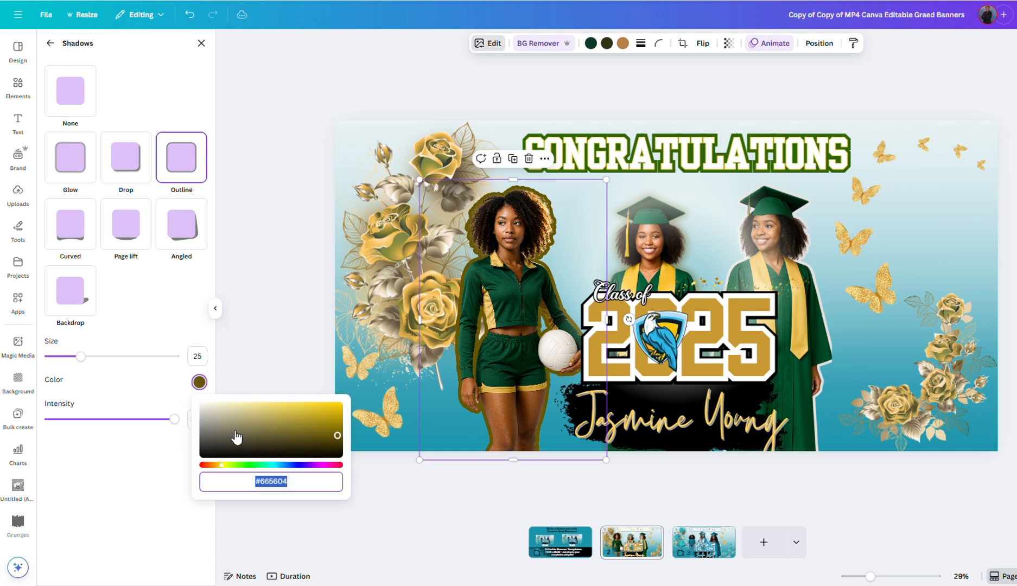
left_click_drag(336, 435, 201, 408)
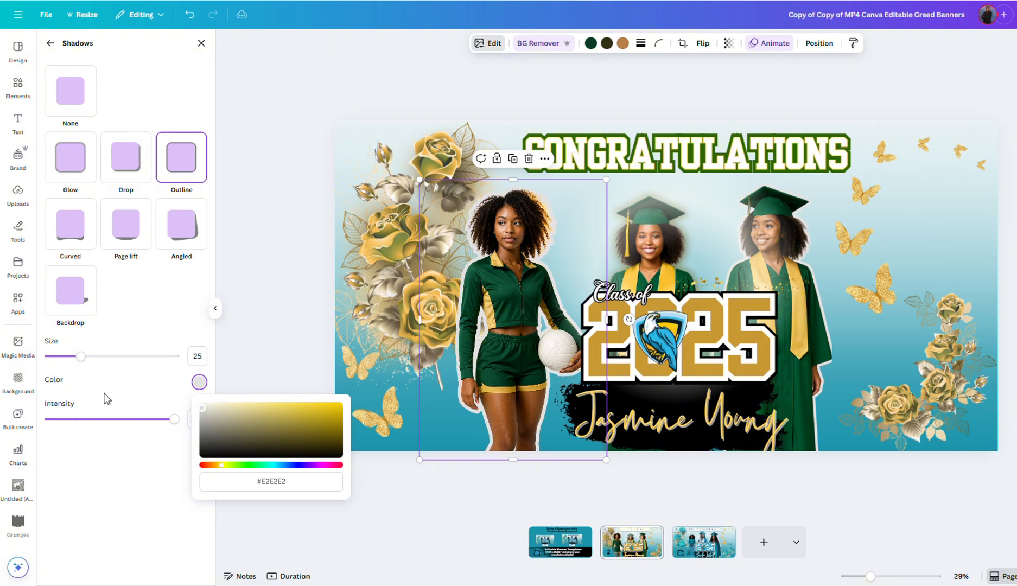
left_click_drag(78, 357, 72, 365)
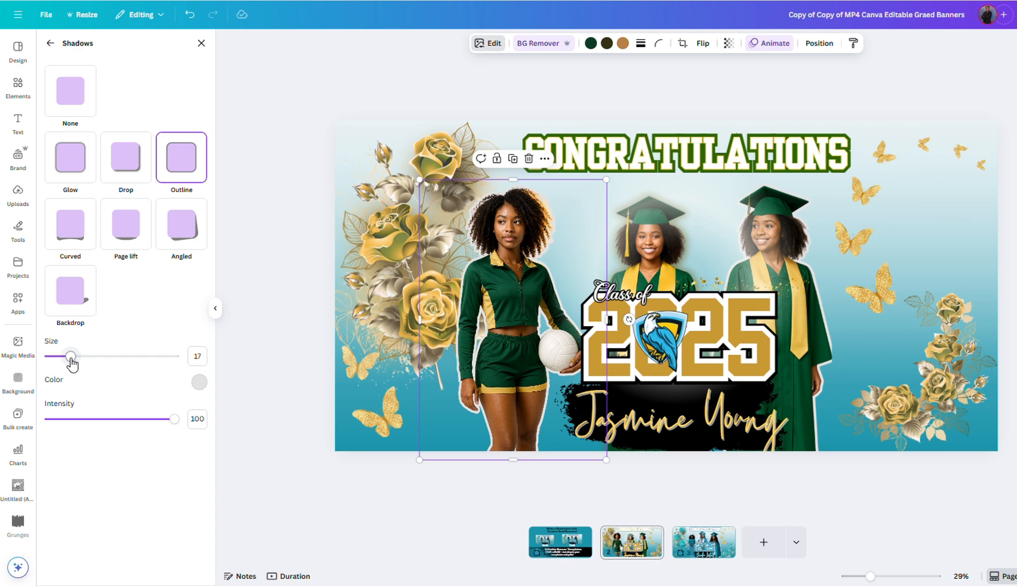
mouse_move(72, 364)
left_mouse_down()
mouse_move(58, 363)
mouse_move(66, 363)
left_mouse_up()
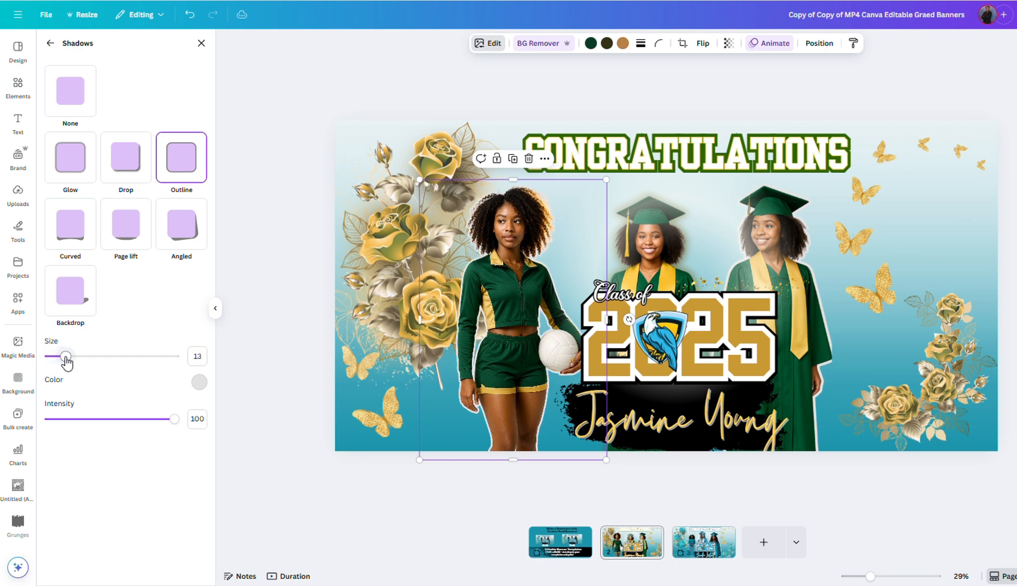
Step: Switch the volleyball player back to a Glow shadow coloured olive #665604
left_click(56, 174)
left_click(199, 421)
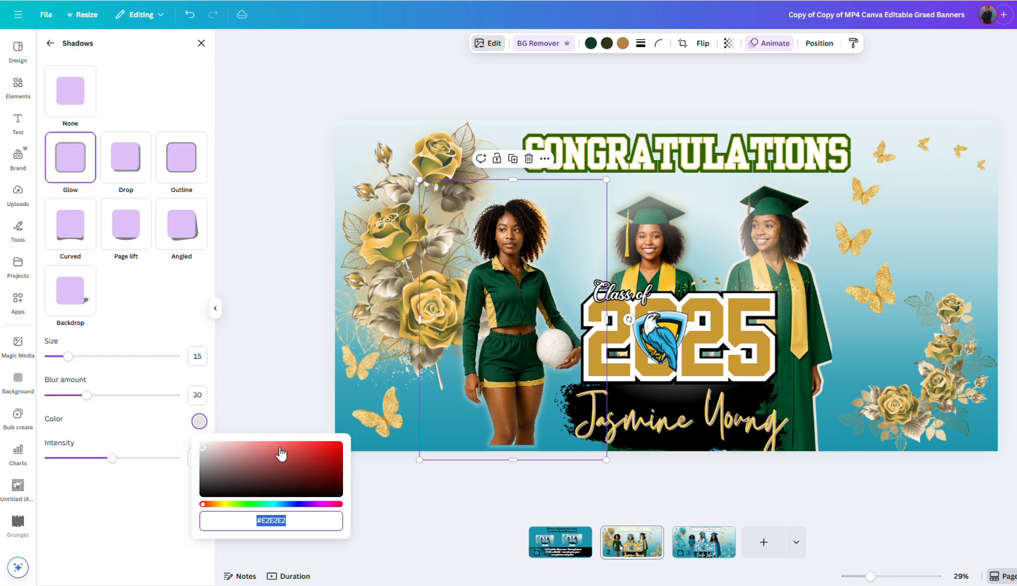
key("ctrl+v")
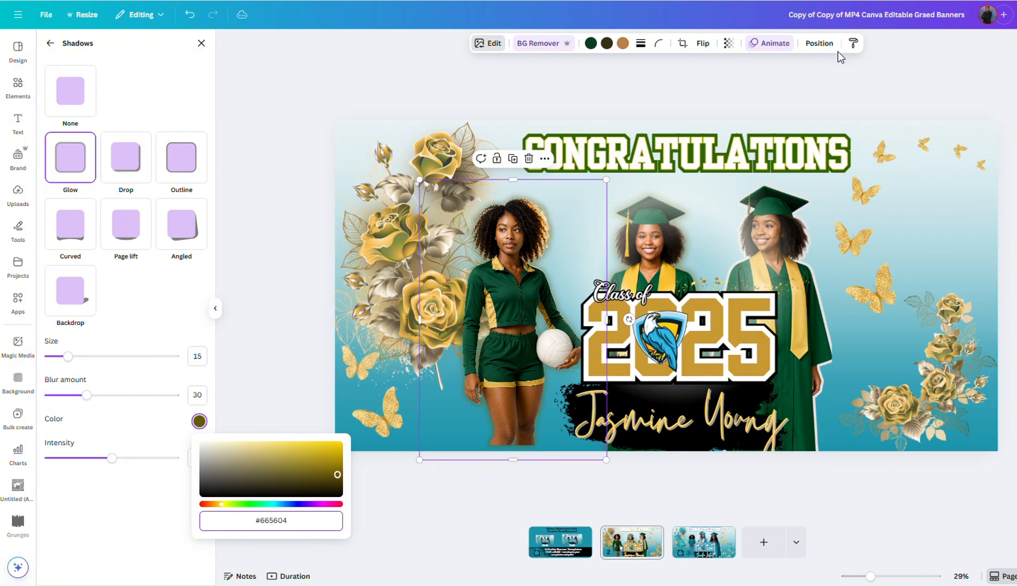
left_click(787, 238)
left_click(788, 239)
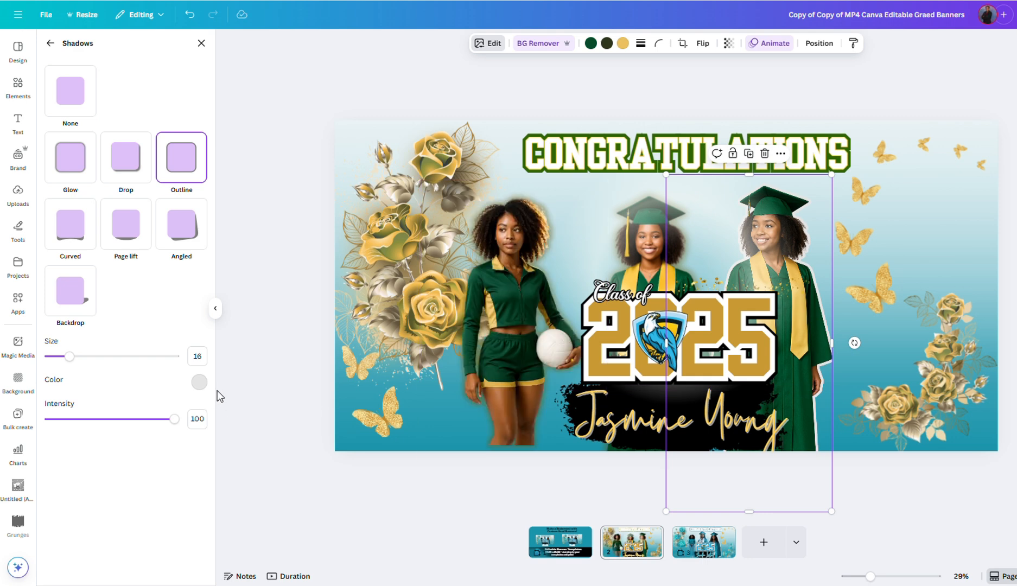
Step: Make the right graduate's outline olive #665604 and thin it to size 8
left_click(199, 383)
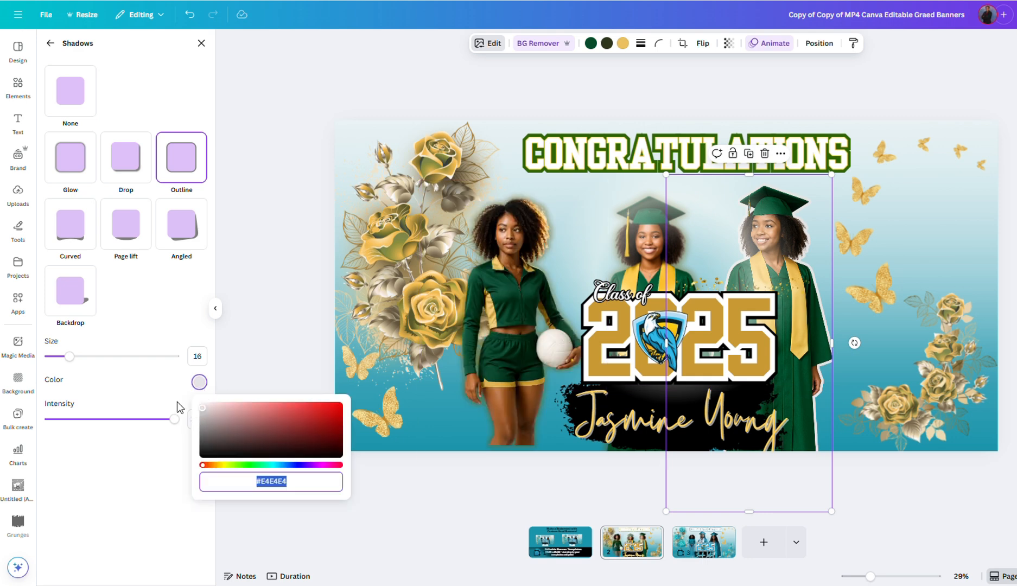
type("#665604")
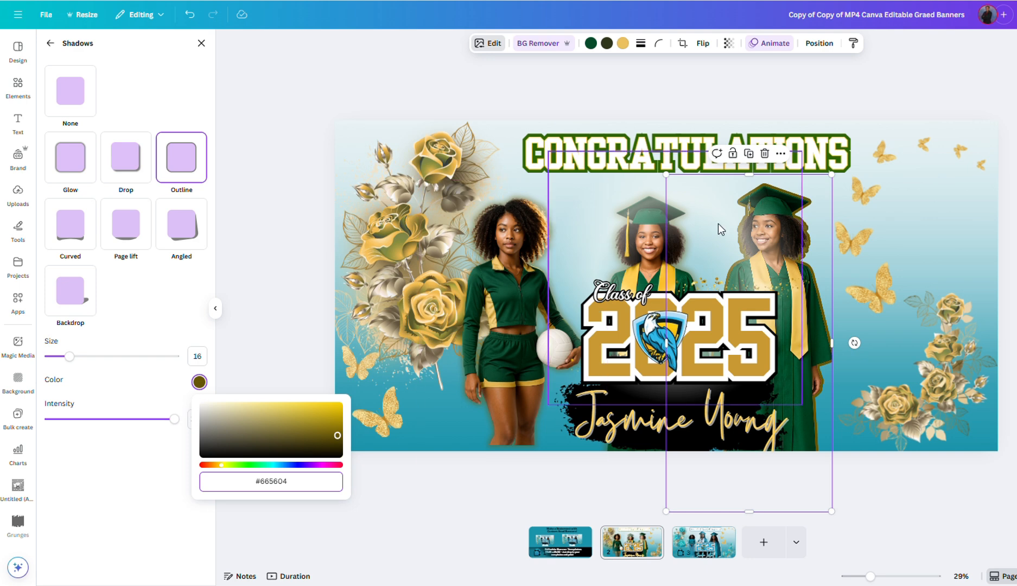
left_click_drag(71, 365, 63, 360)
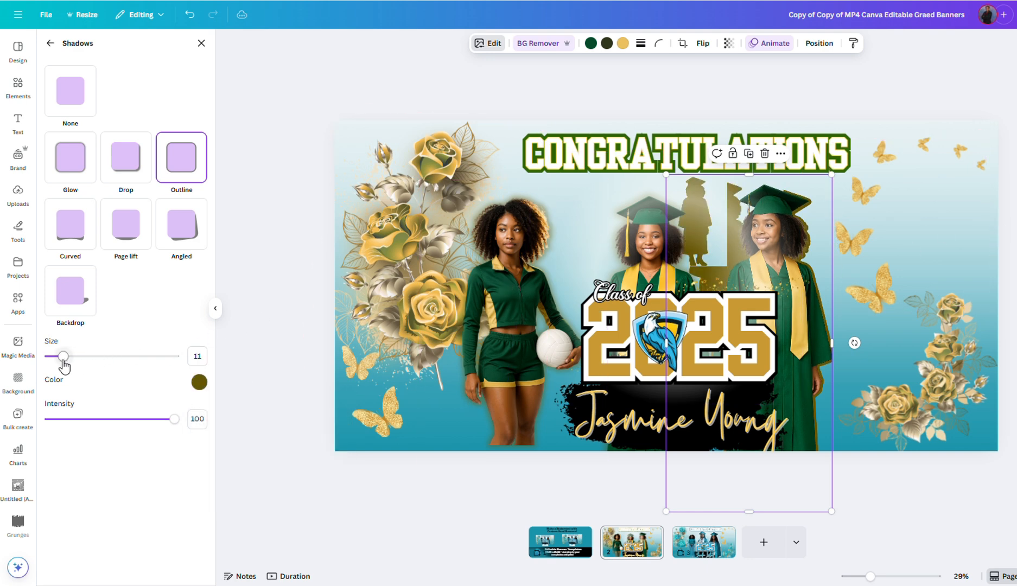
left_click(195, 387)
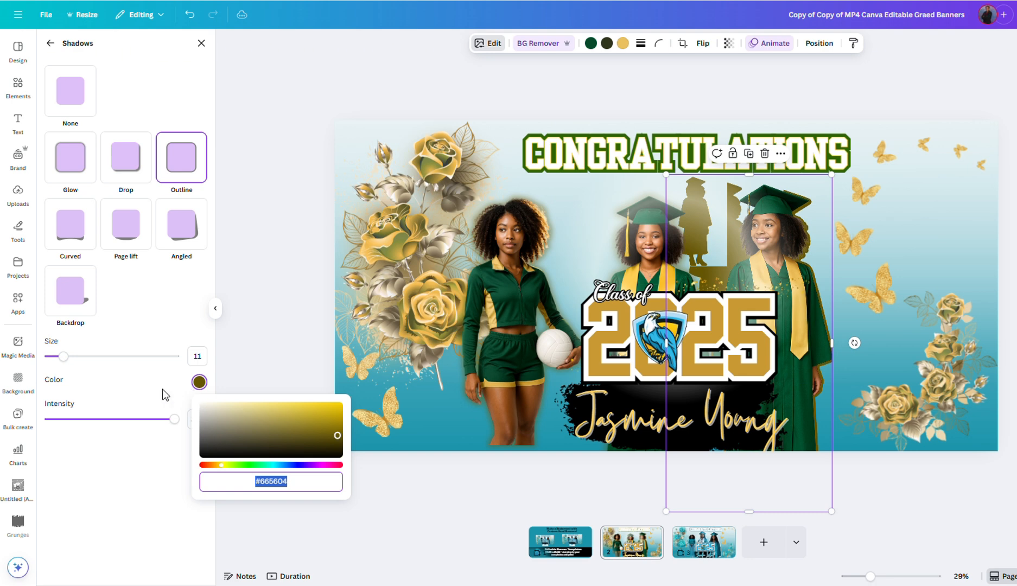
left_click_drag(63, 357, 59, 357)
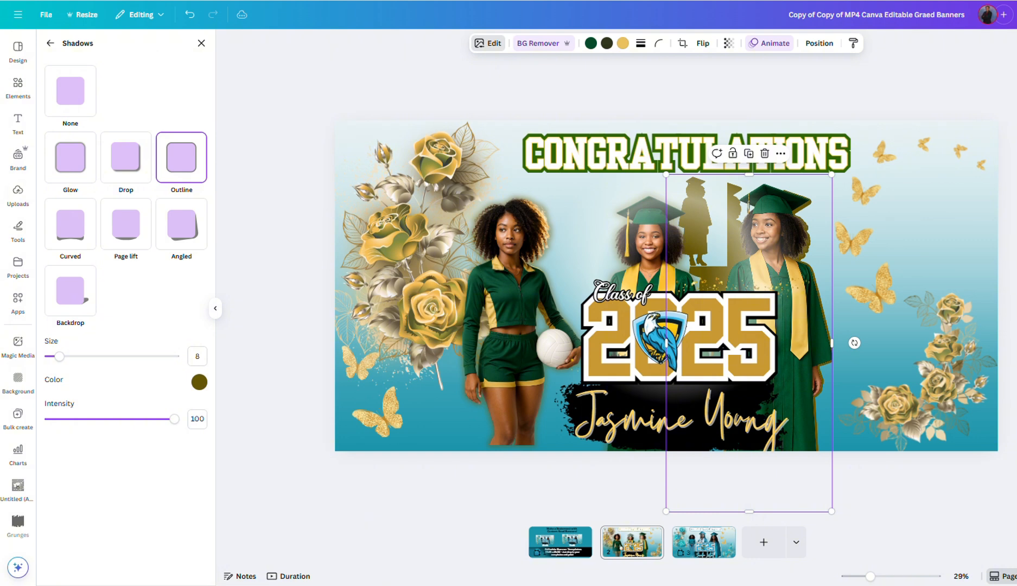
left_click(201, 43)
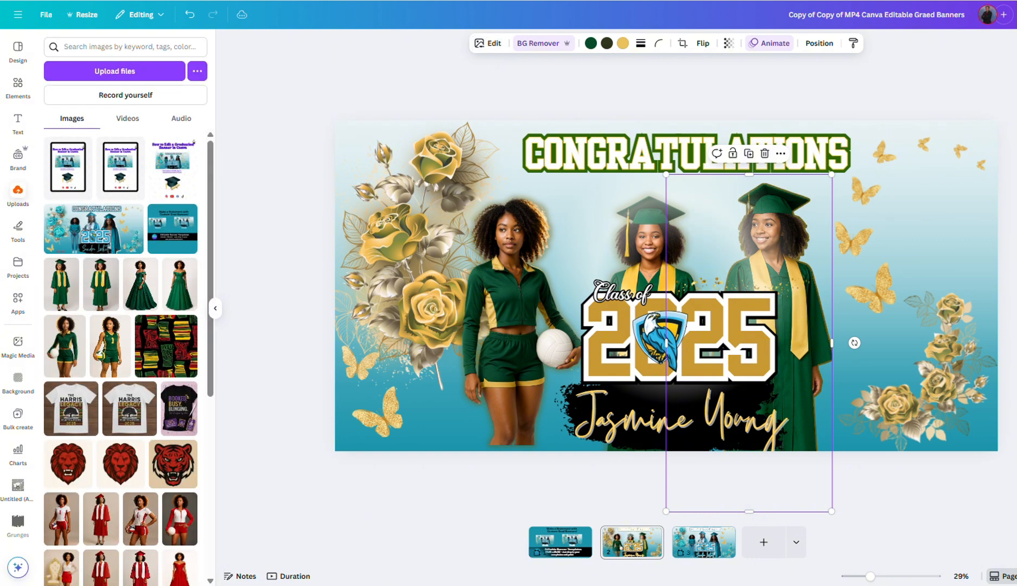
Step: Apply a Glow shadow in pasted olive #665604 to the pale circle behind the graduates
left_click(764, 248)
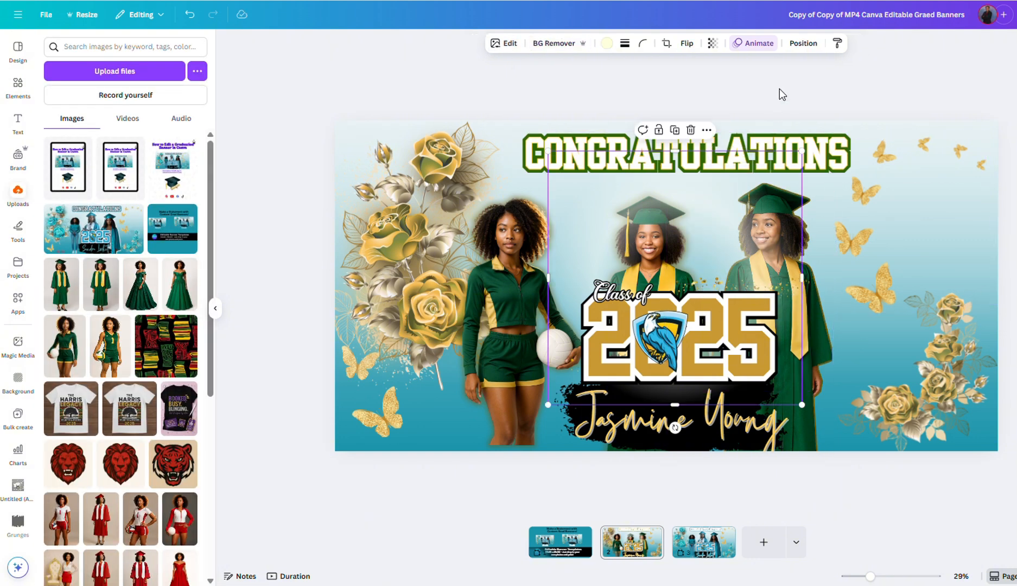
left_click(507, 47)
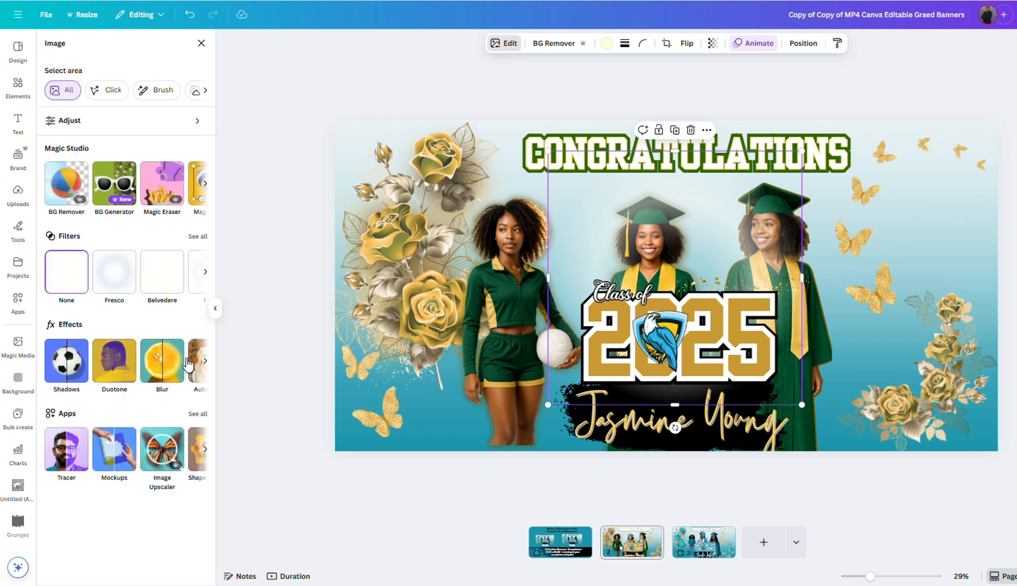
left_click(86, 362)
left_click(71, 158)
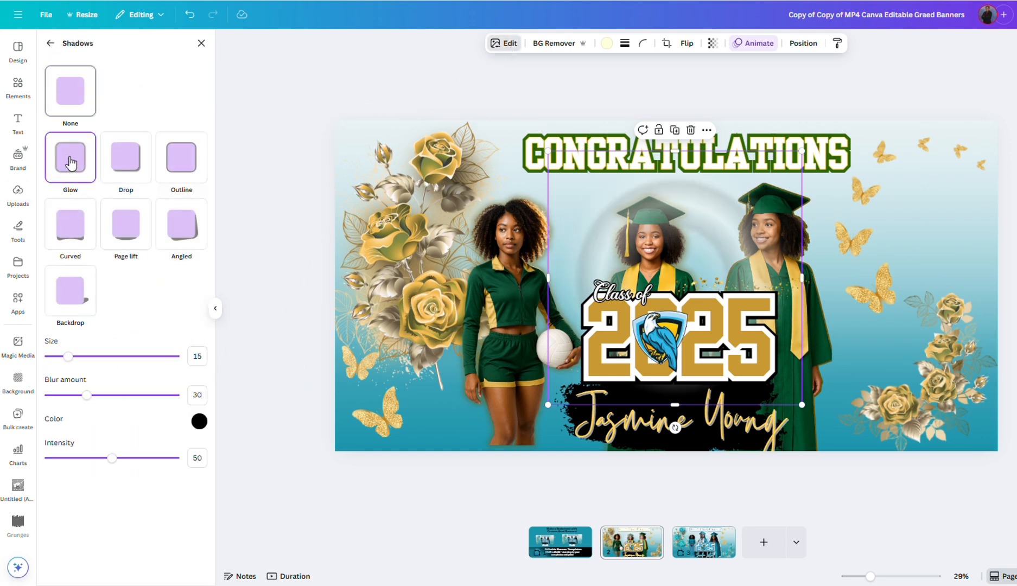
left_click(200, 422)
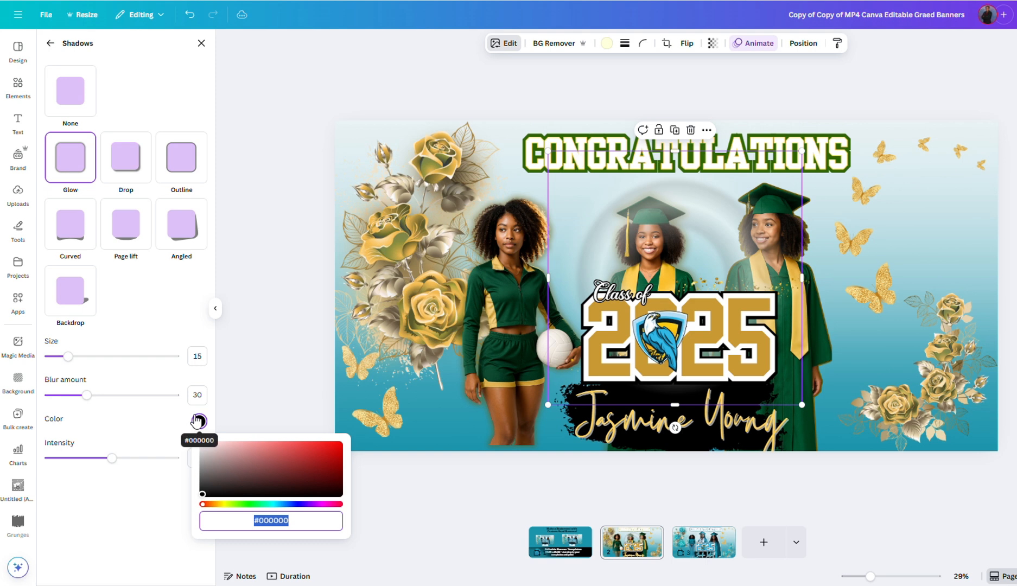
type("#665604")
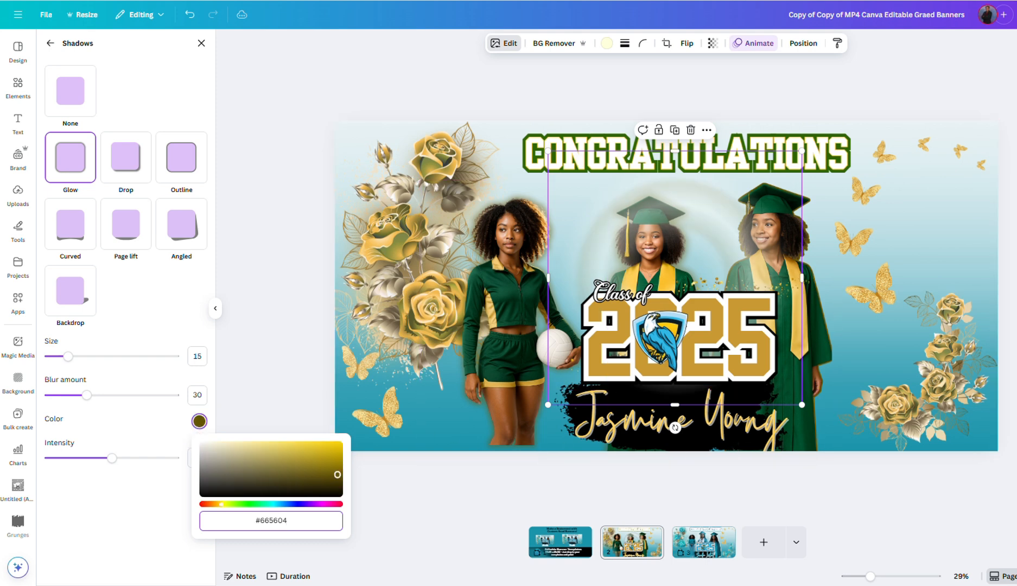
left_click(504, 44)
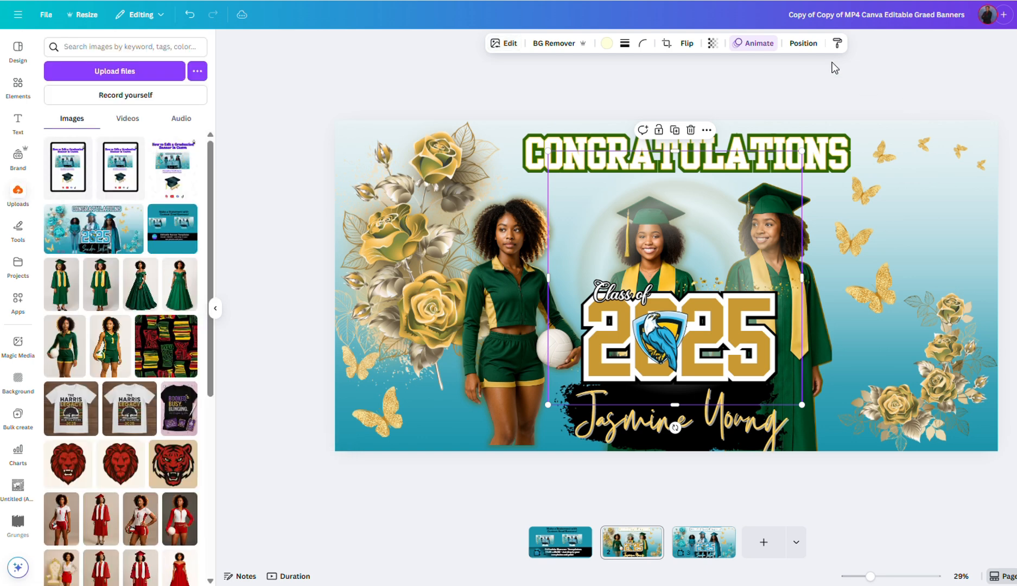
Step: Recolour the circle behind the graduates white and set its transparency to 0
left_click(802, 43)
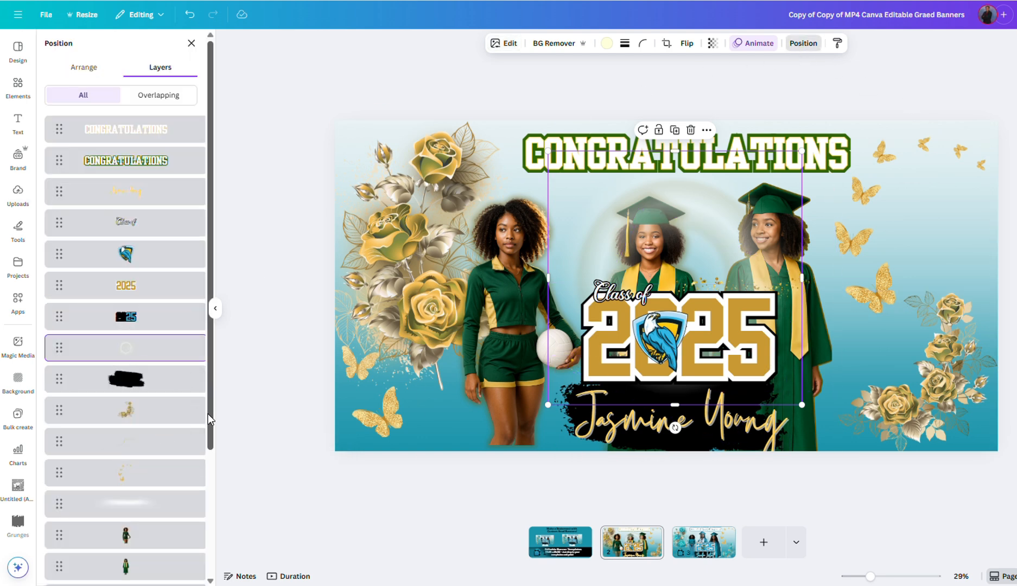
left_click_drag(209, 424, 215, 528)
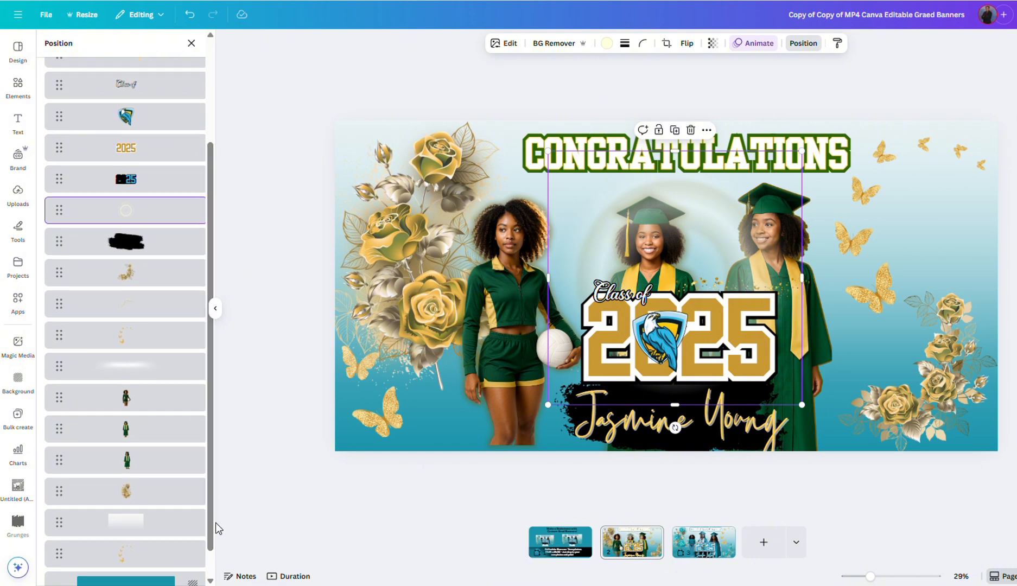
left_click(138, 309)
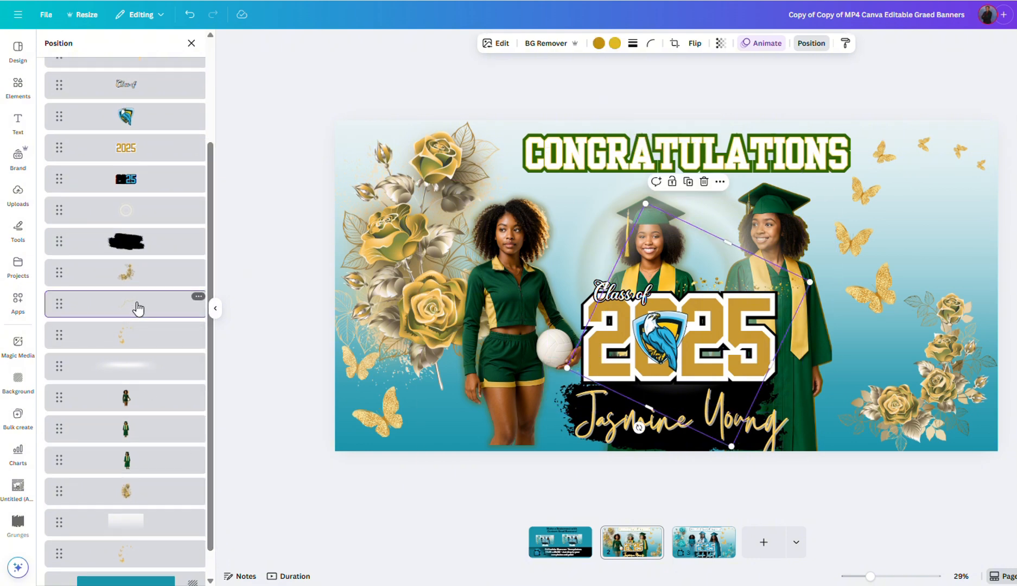
left_click(143, 206)
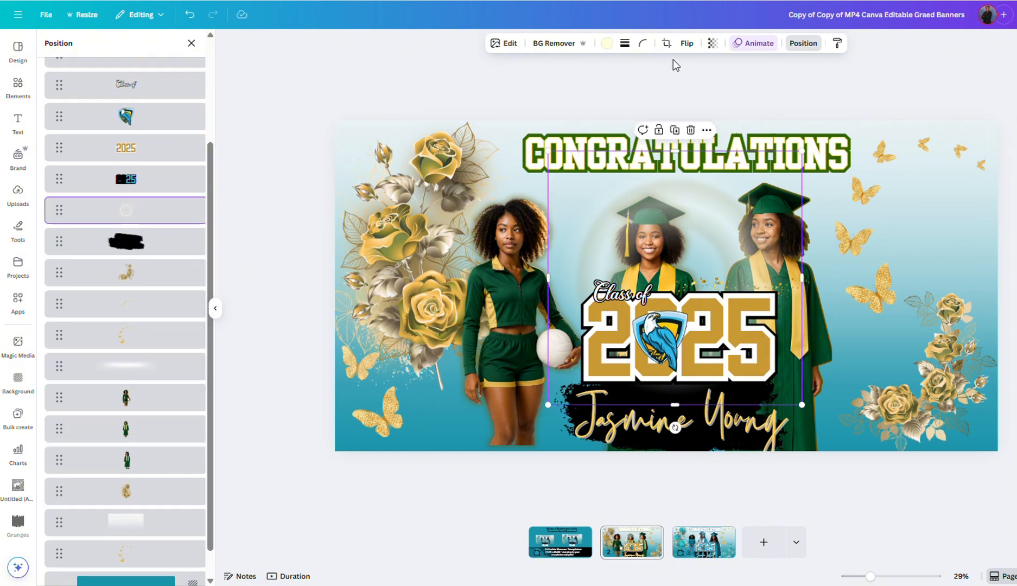
left_click(607, 44)
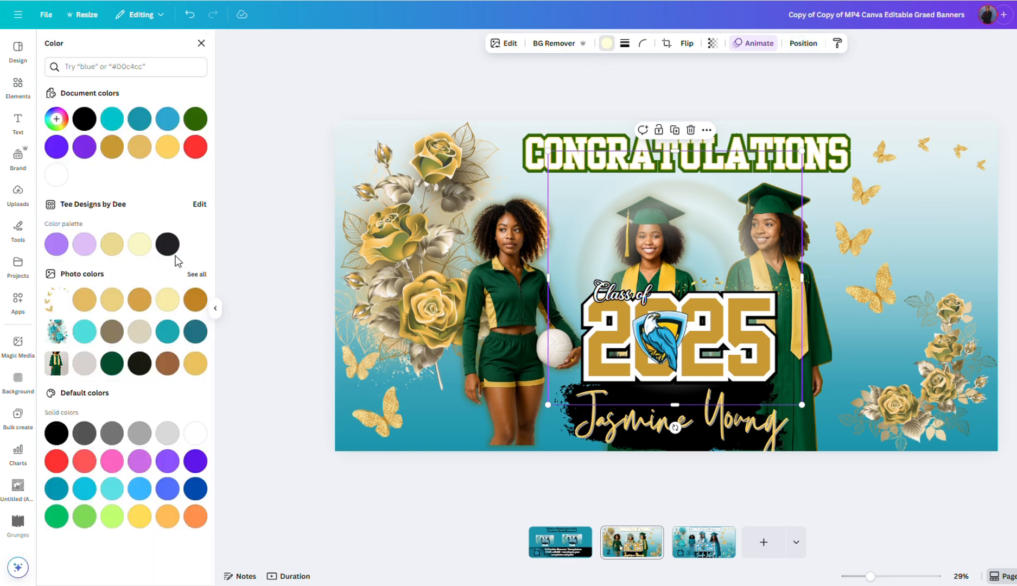
left_click(57, 174)
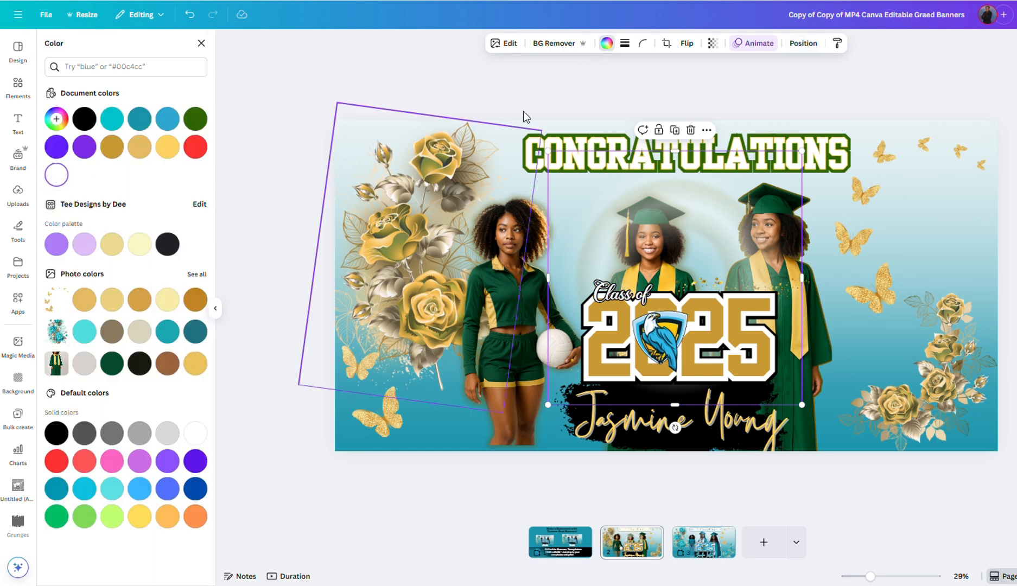
left_click(712, 44)
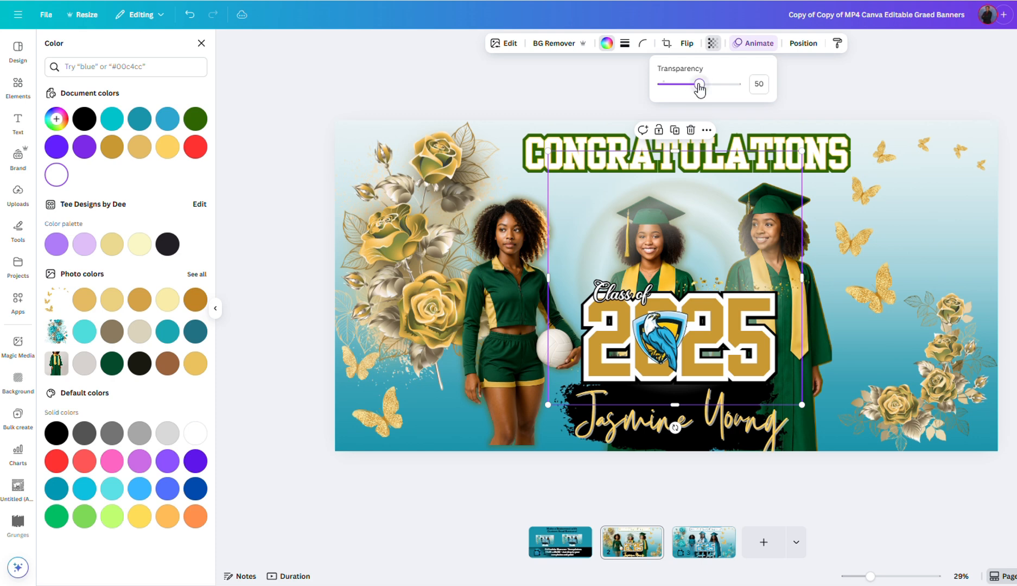
left_click_drag(698, 84, 660, 88)
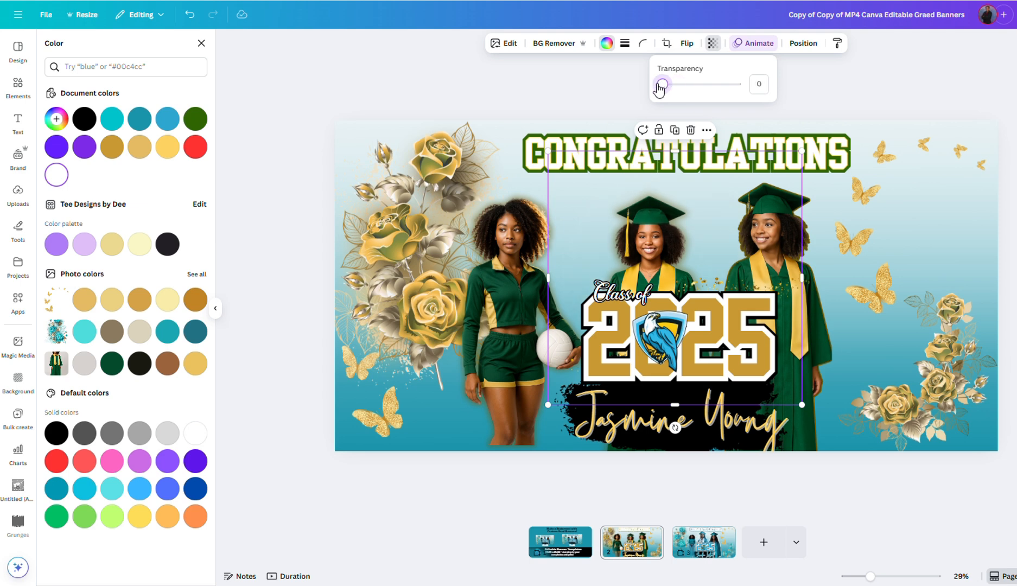
key("Escape")
key("Escape")
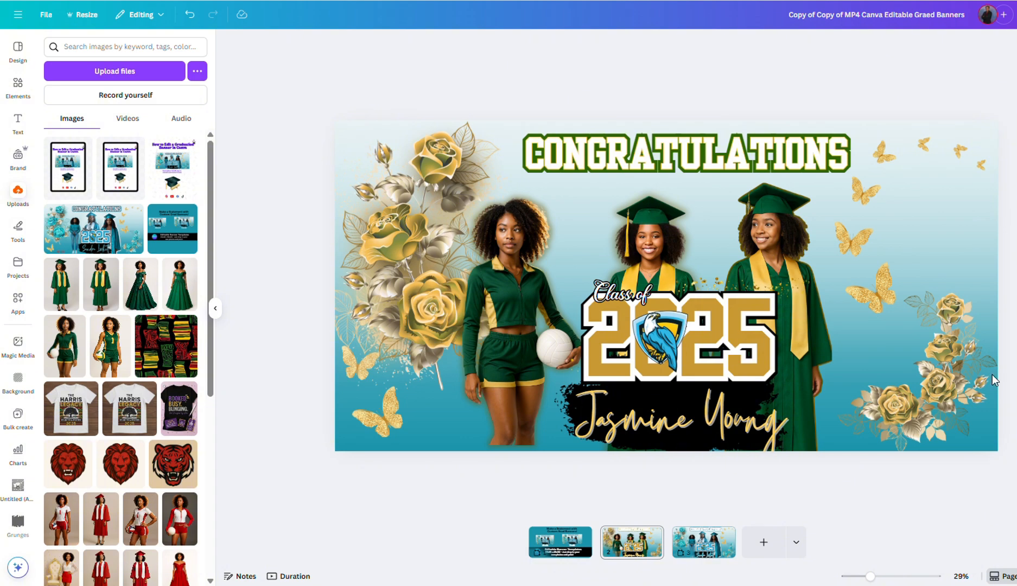
Step: Crop the right-hand graduate to her upper body and move her left beside the middle graduate
left_click_drag(869, 576, 875, 580)
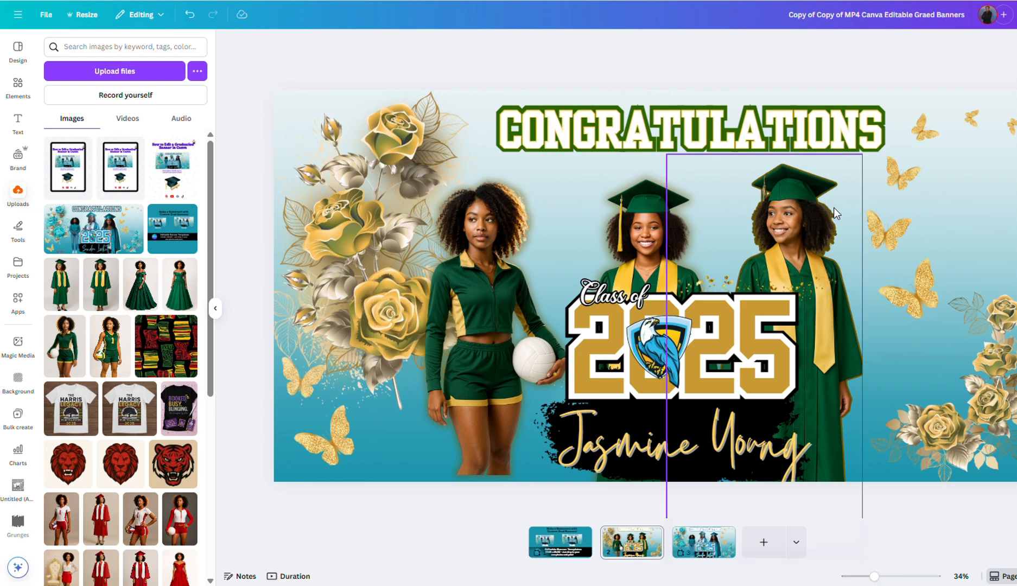
left_click(807, 230)
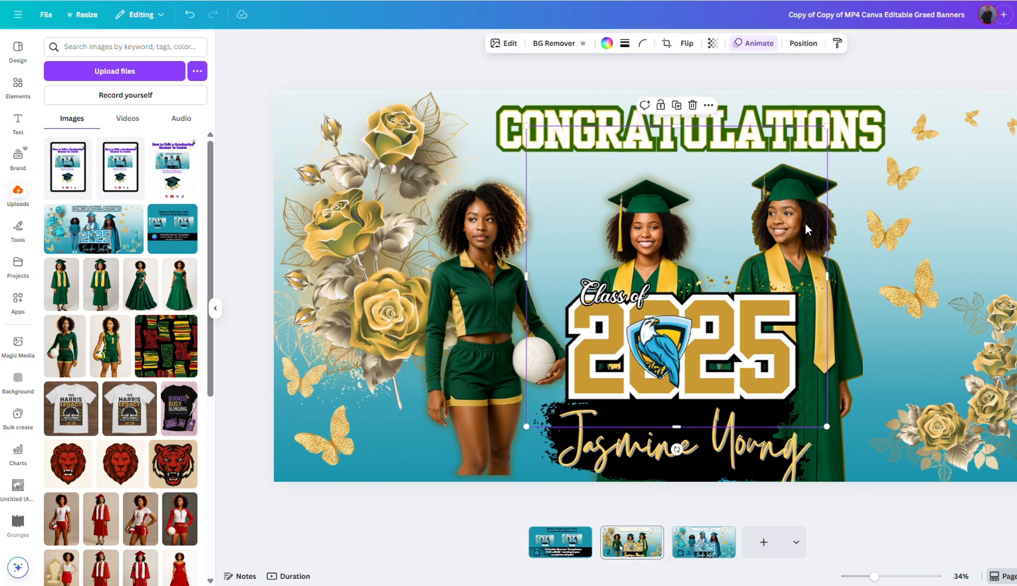
left_click_drag(672, 203, 644, 204)
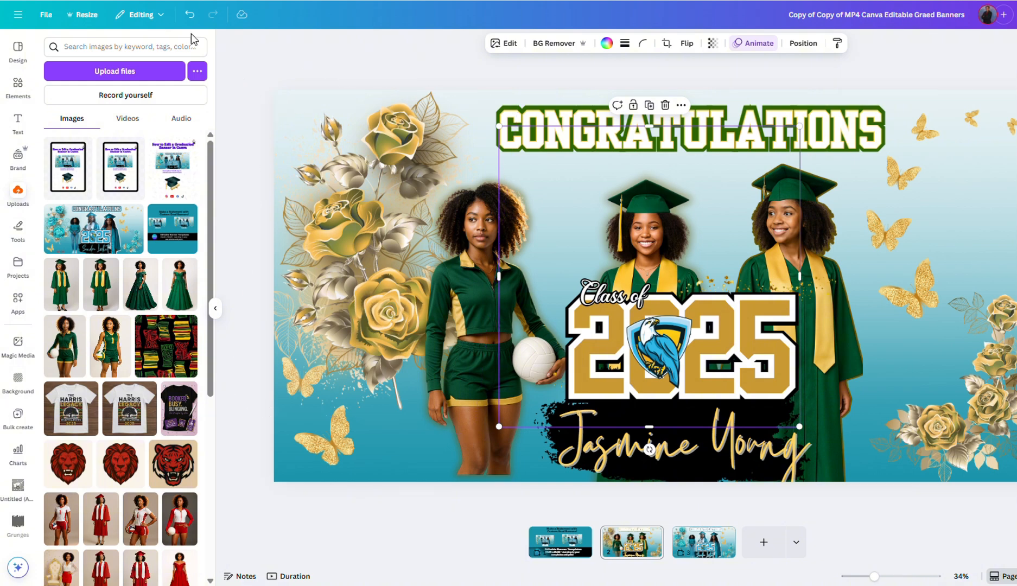
left_click(189, 14)
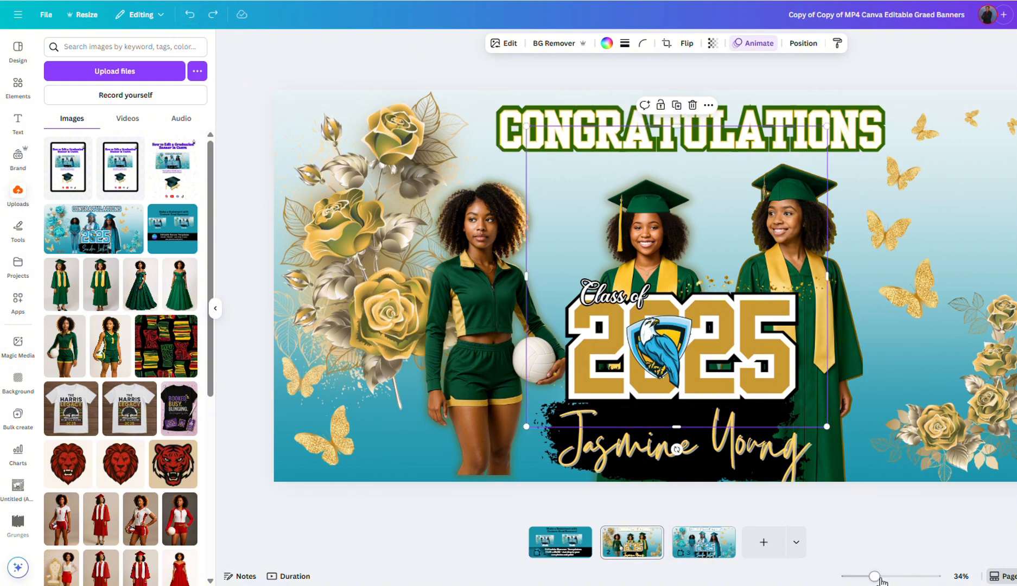
left_click_drag(880, 579, 870, 576)
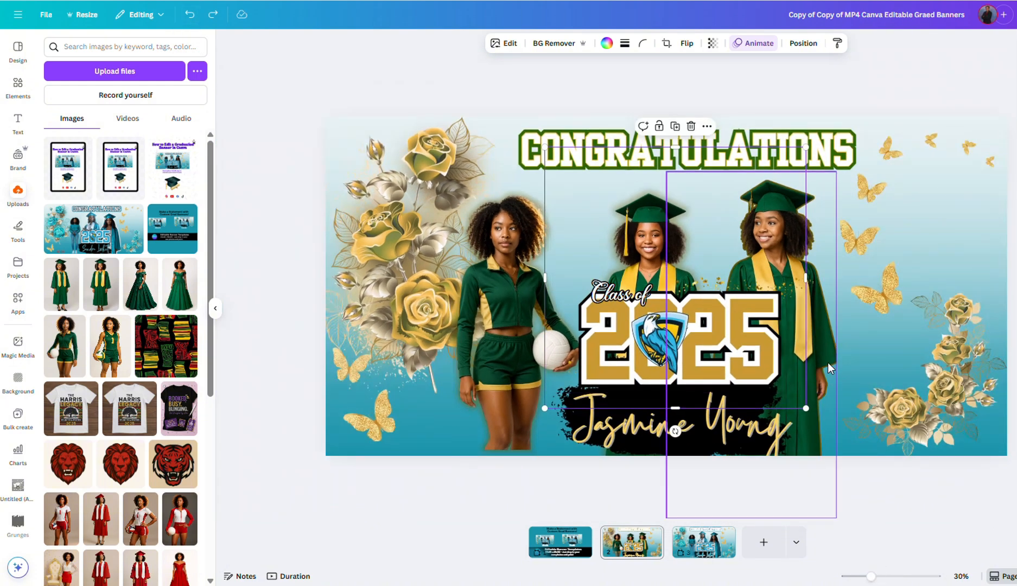
left_click(829, 363)
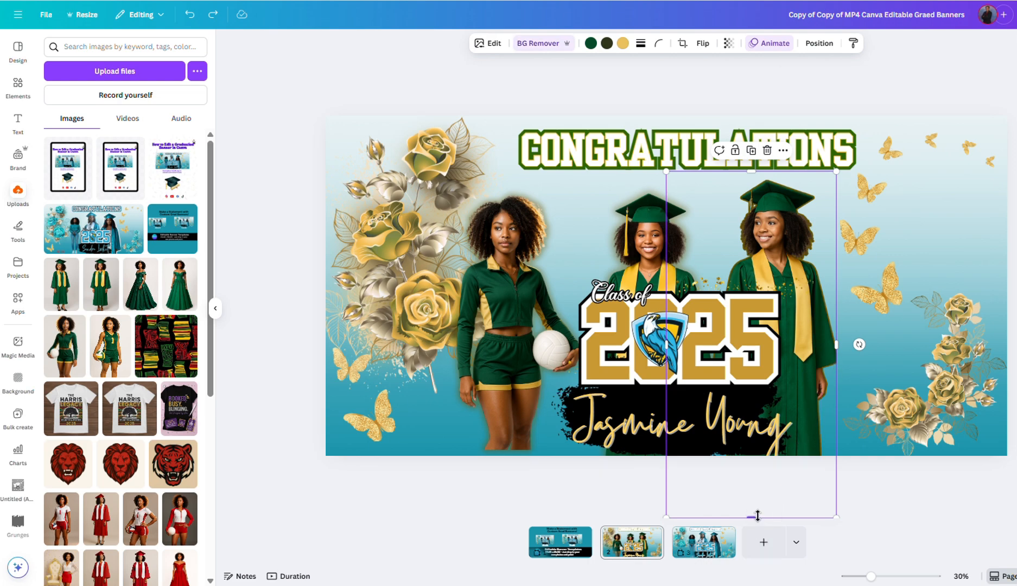
left_click_drag(761, 468, 761, 298)
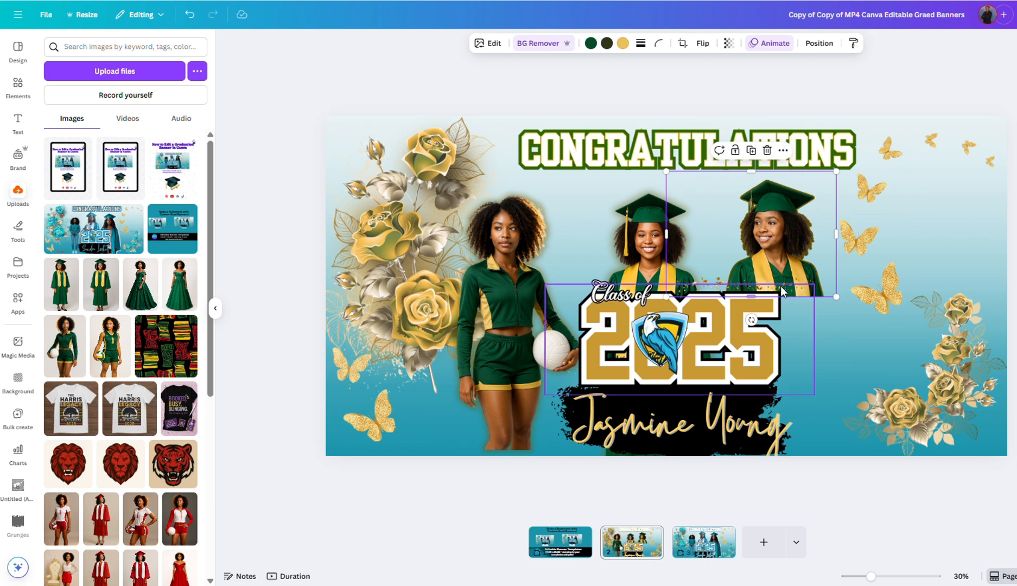
left_click_drag(777, 237, 729, 233)
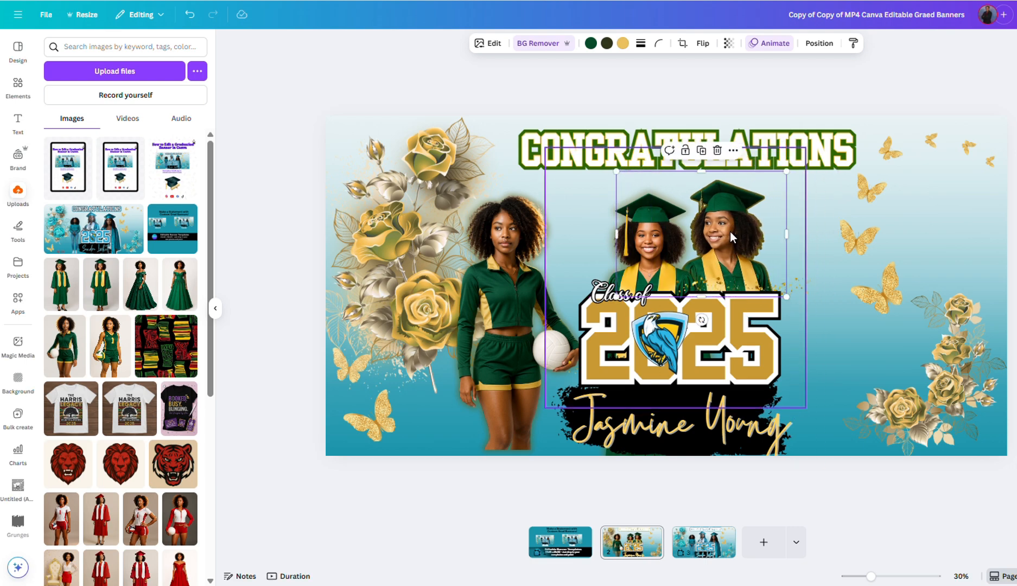
Step: Enlarge and nudge the graduates image into position above the Class of 2025 graphic
left_click(818, 44)
left_click(169, 565)
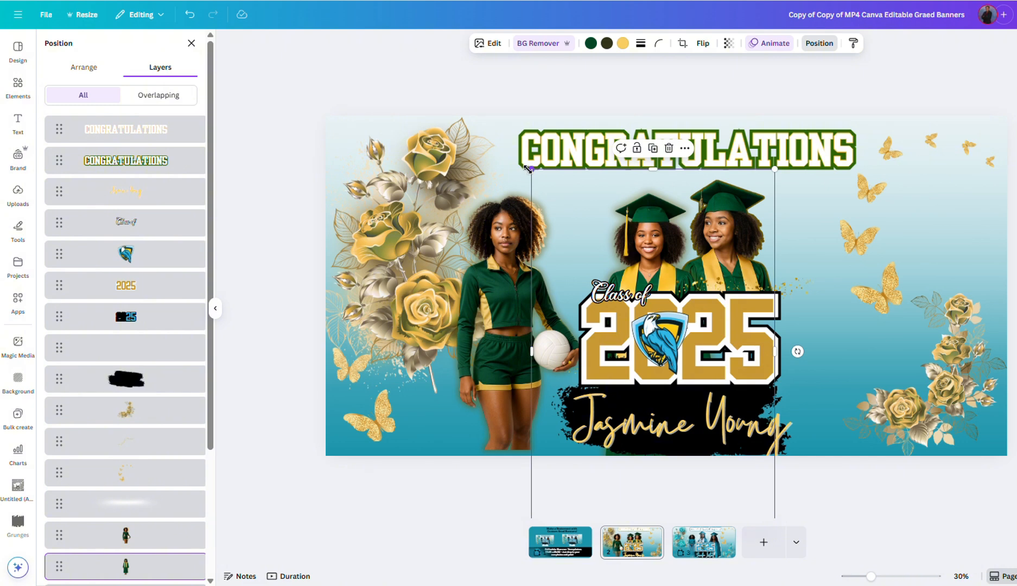
mouse_move(513, 148)
left_mouse_down()
mouse_move(506, 133)
mouse_move(511, 146)
left_mouse_up()
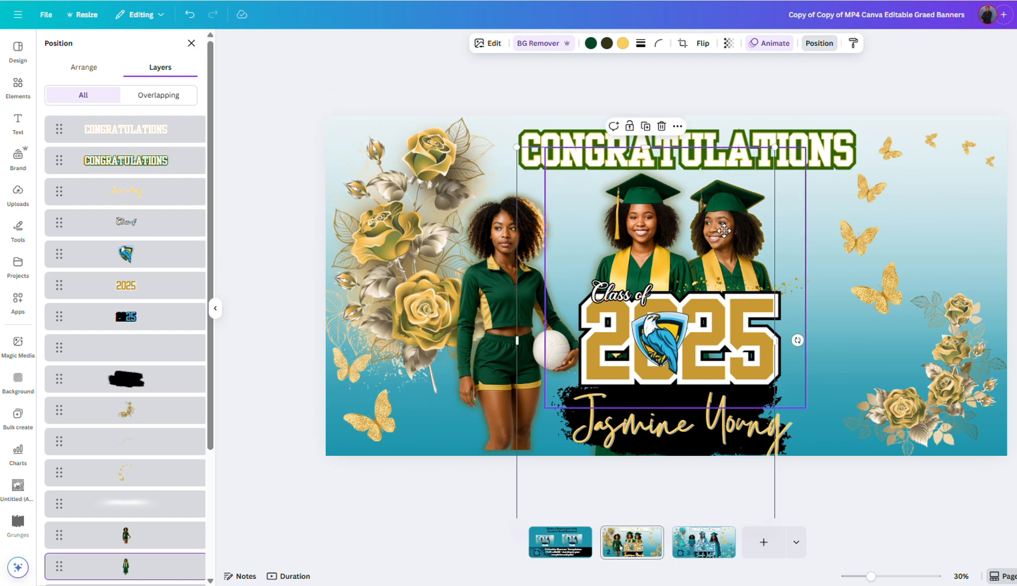
left_click_drag(724, 231, 724, 225)
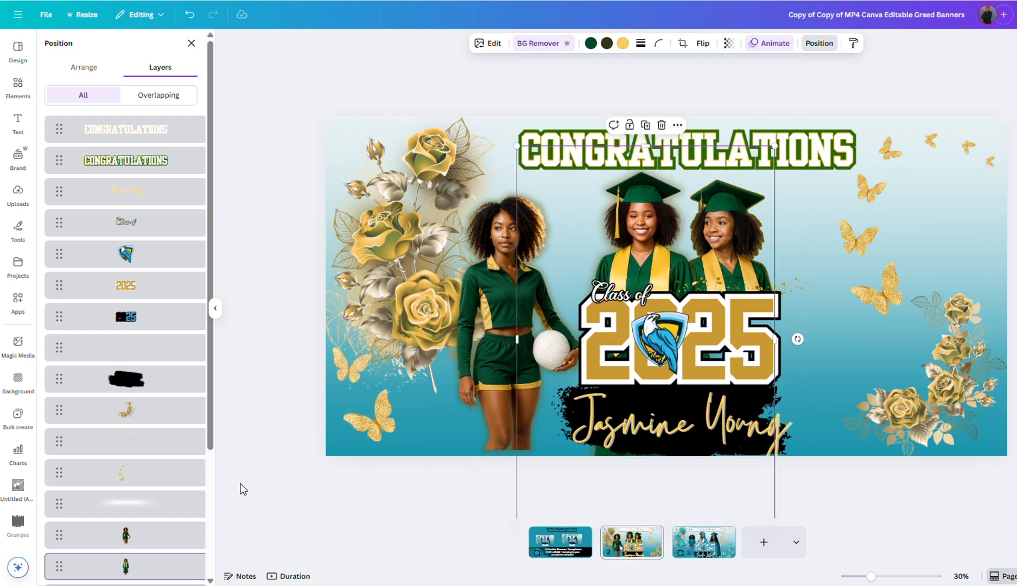
left_click(166, 541)
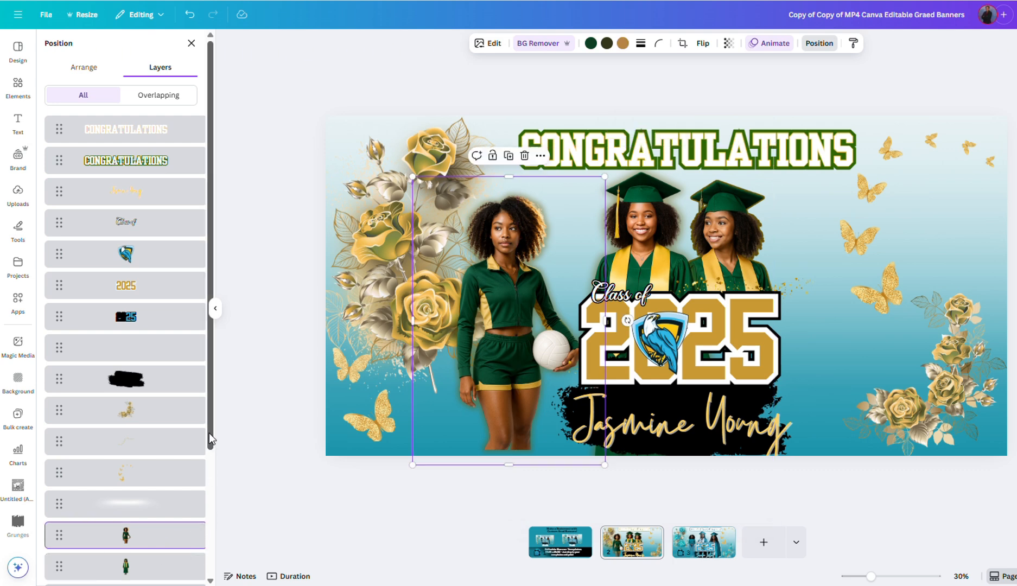
left_click_drag(209, 435, 208, 469)
left_click(136, 549)
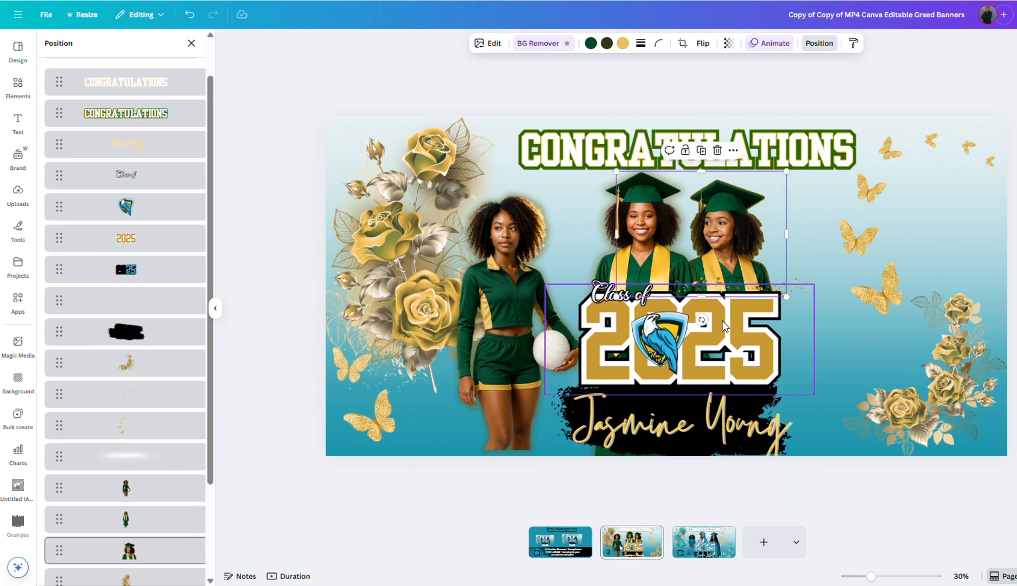
left_click(721, 245)
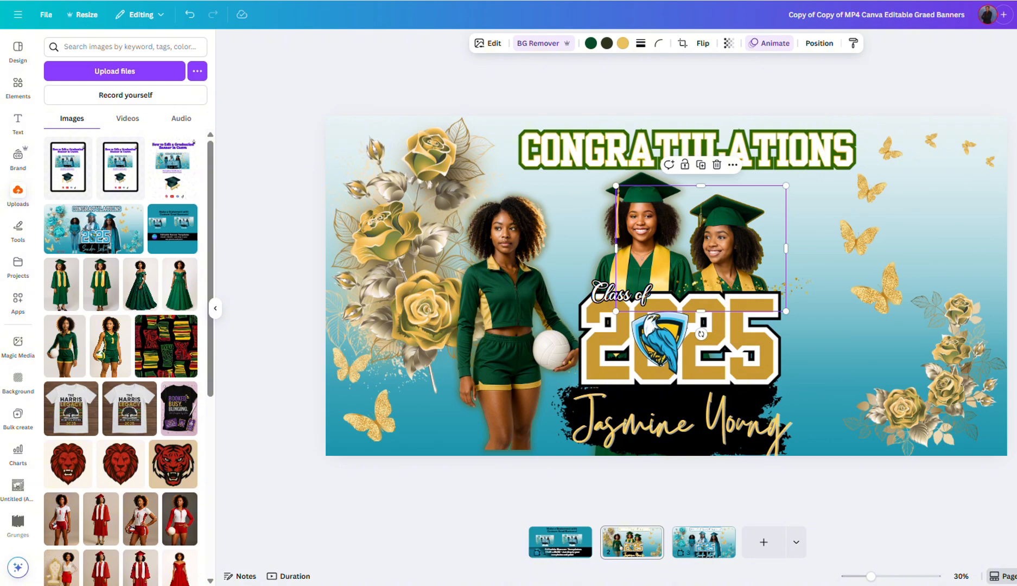
Step: Move the volleyball player lower and enlarge her by the corner handle
left_click_drag(521, 292, 518, 320)
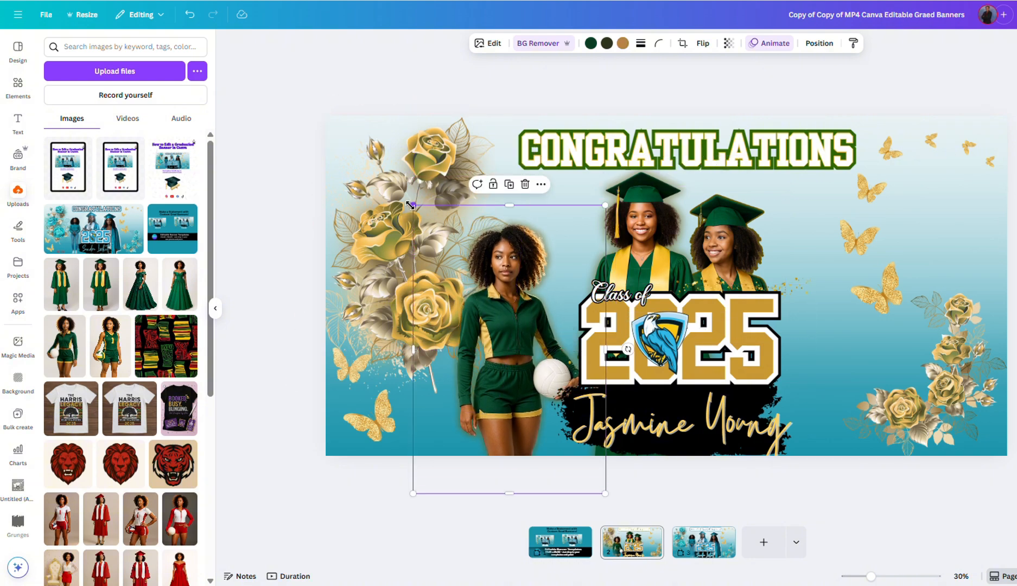
left_click_drag(410, 205, 389, 171)
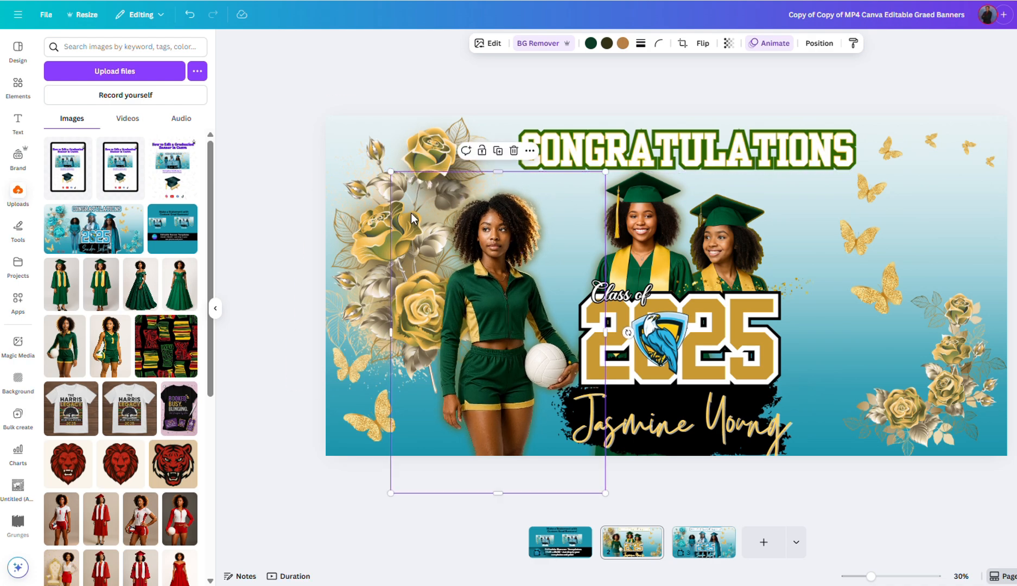
left_click_drag(480, 320, 486, 320)
Step: Flip the volleyball player horizontally and nudge her right toward the graduates
left_click(702, 43)
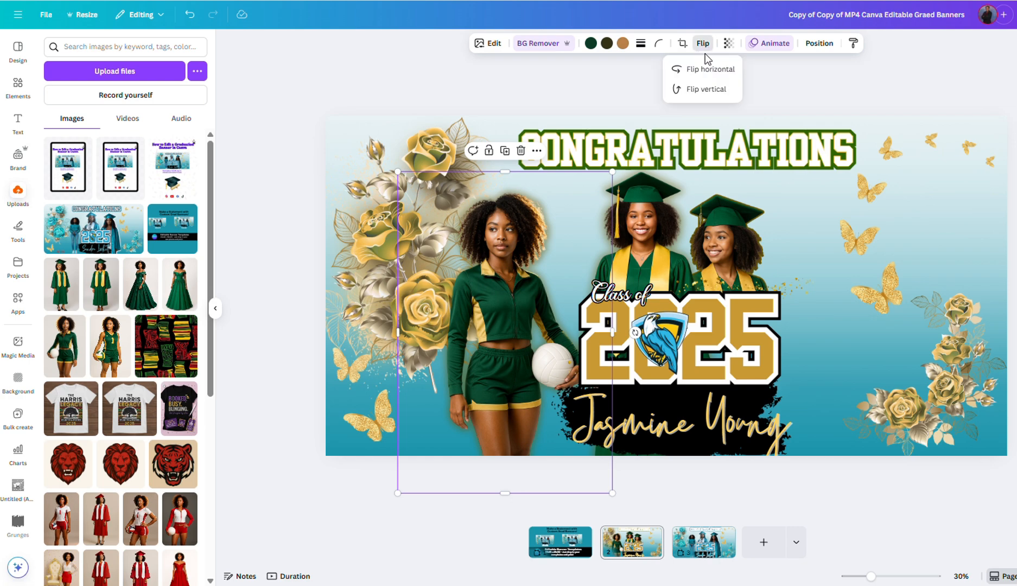
left_click(705, 69)
mouse_move(497, 301)
left_mouse_down()
mouse_move(511, 301)
mouse_move(502, 300)
left_mouse_up()
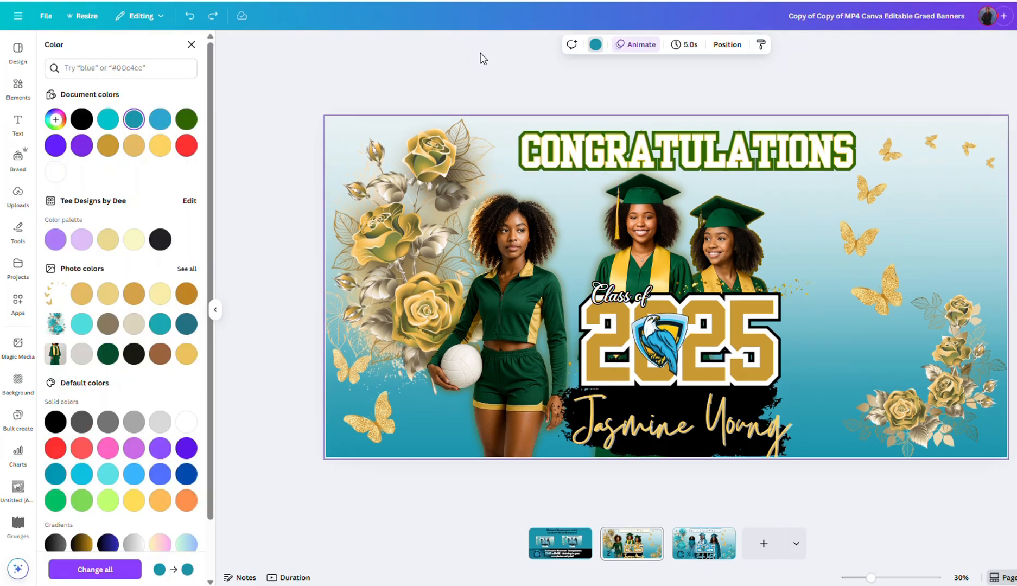
Step: Recolour the teal background layer to dark green and delete the eagle logo from the 2025 graphic
left_click(727, 44)
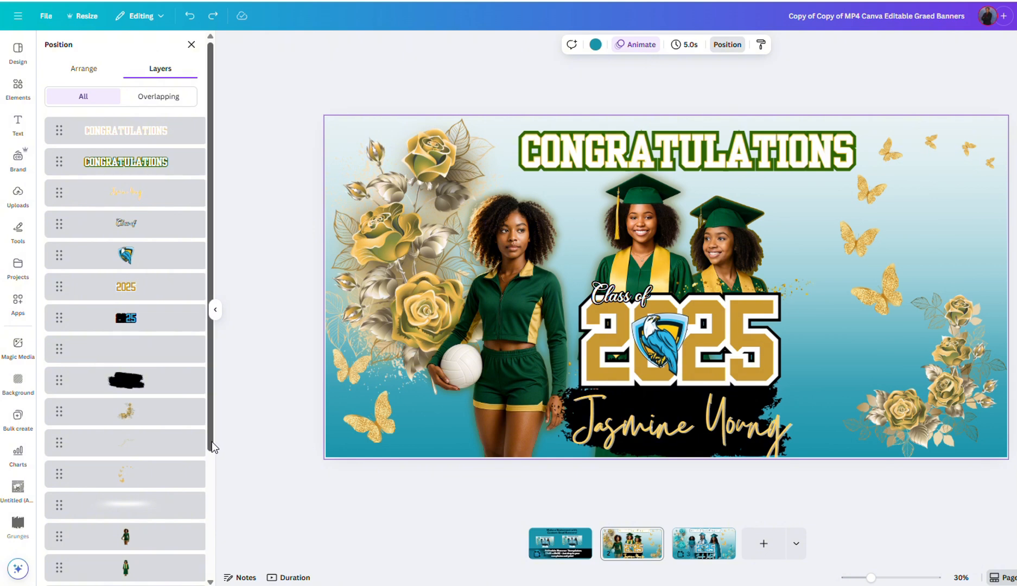
left_click_drag(210, 448, 212, 575)
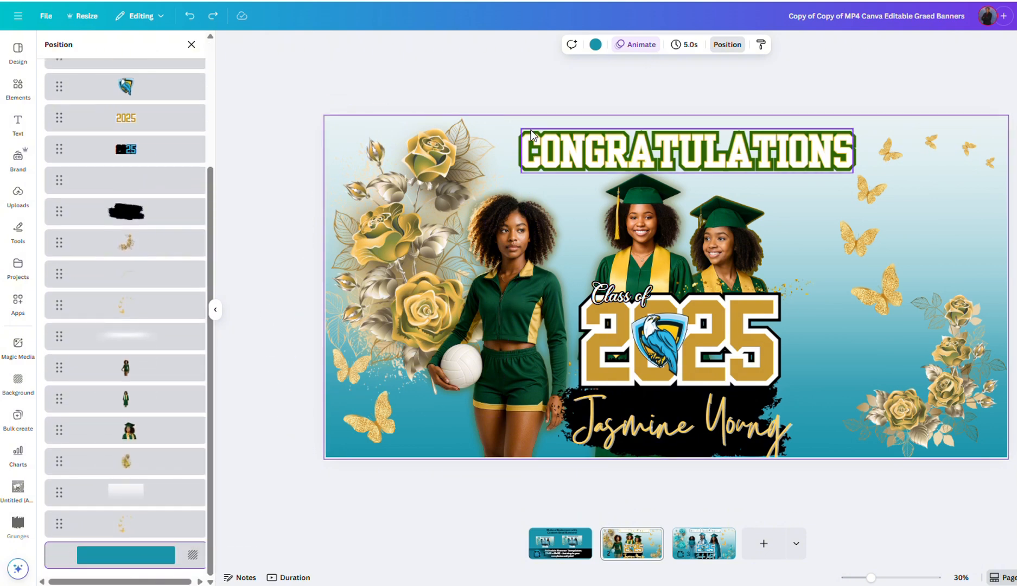
left_click(593, 46)
left_click(186, 120)
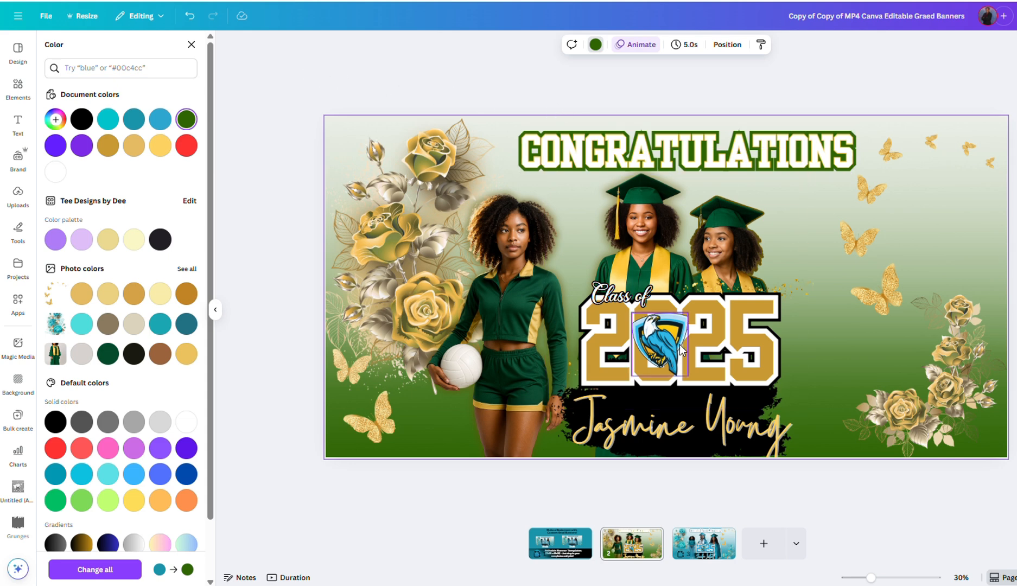
left_click(661, 348)
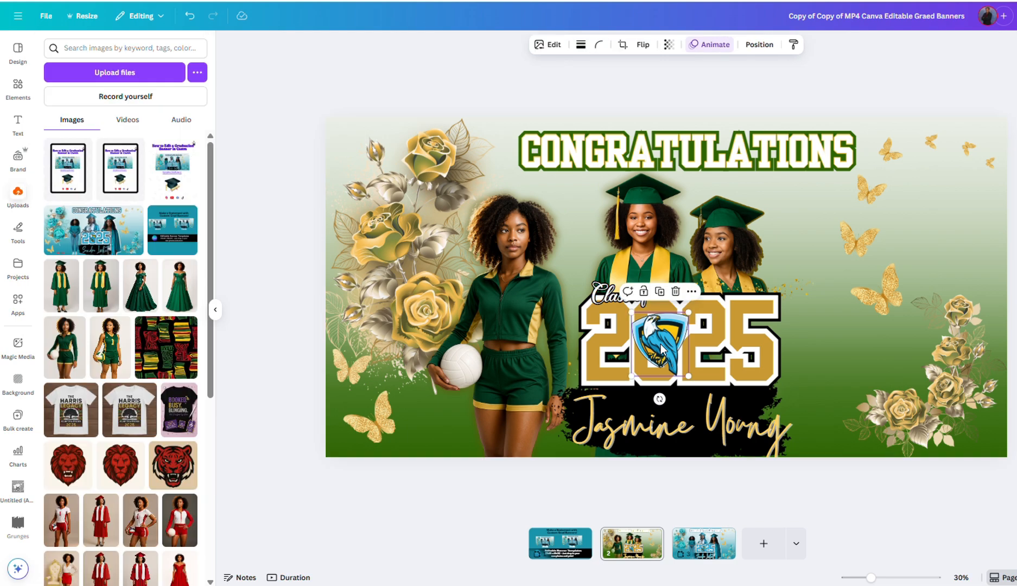
left_click(676, 292)
Step: Add the bear mascot from recently used elements and layer it above the 2025 graphic
left_click(17, 86)
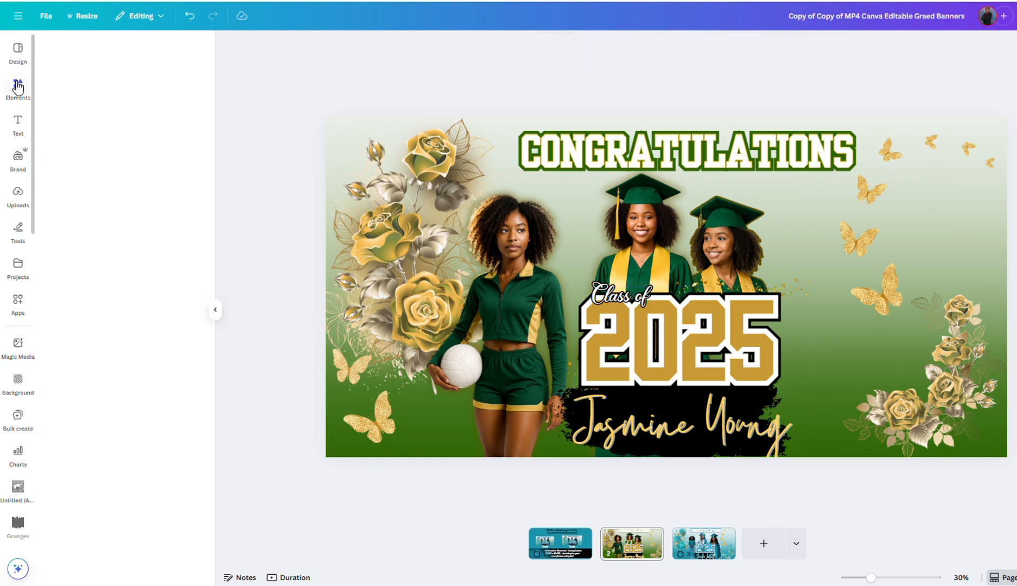
left_click(64, 129)
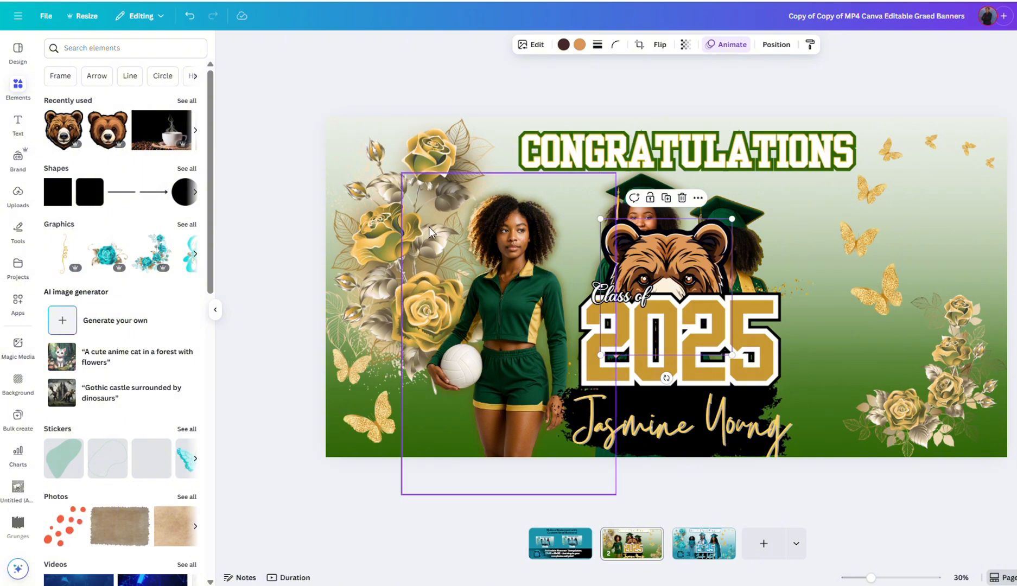
left_click(771, 45)
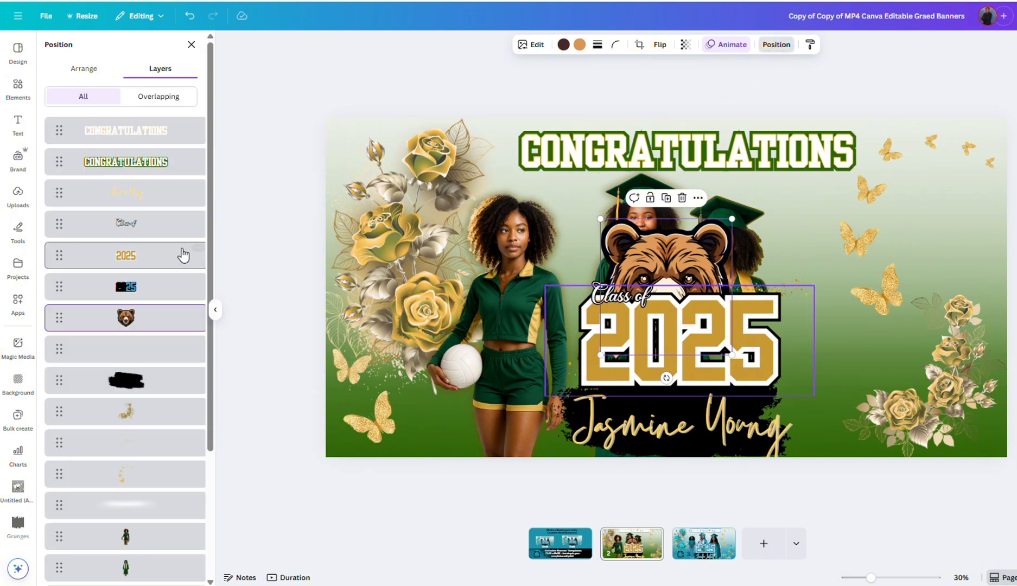
left_click_drag(131, 329, 146, 155)
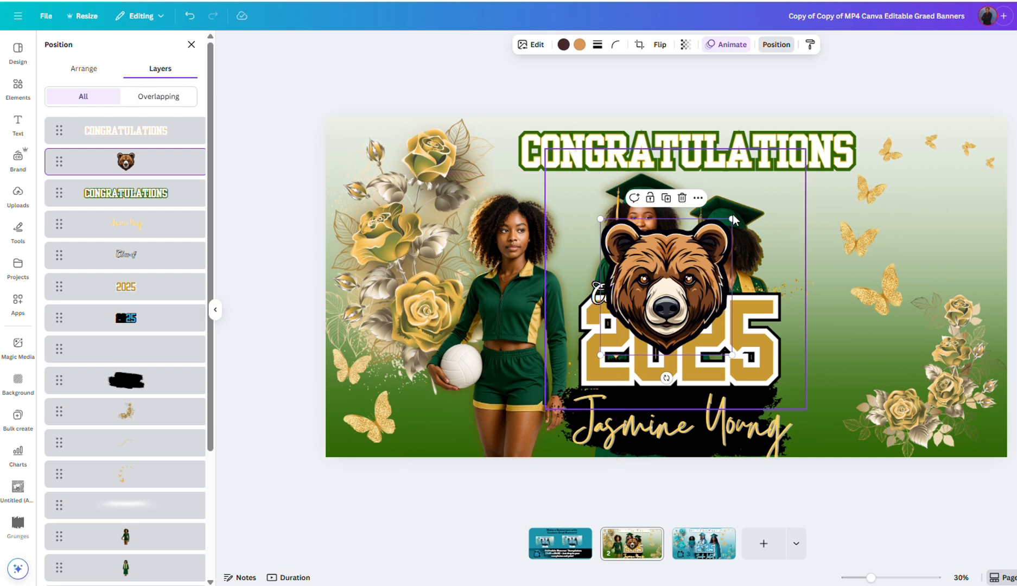
Step: Shrink the bear and centre it within the 2025 numerals where the eagle was
left_click_drag(732, 220, 699, 268)
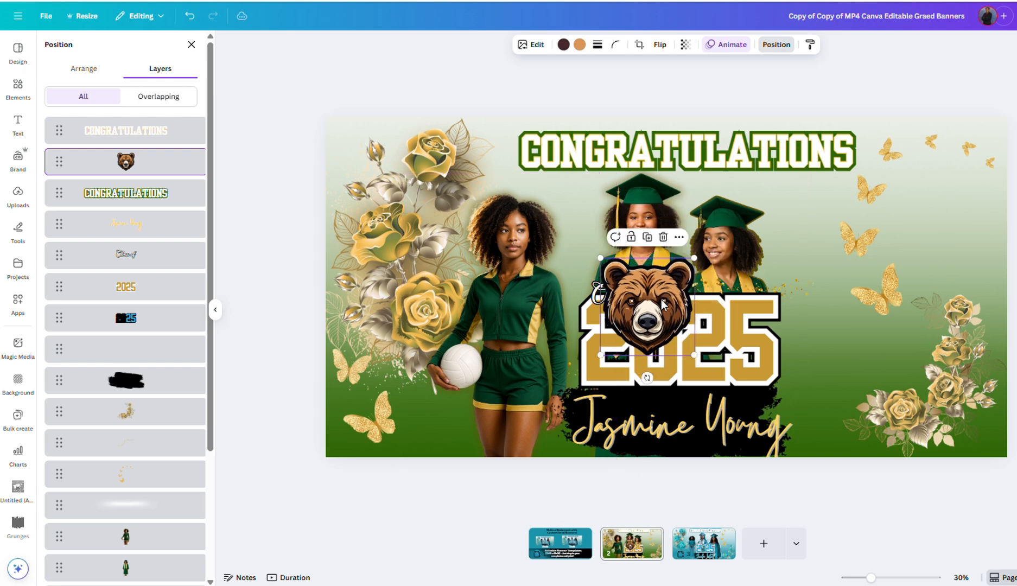
left_click_drag(665, 302, 671, 330)
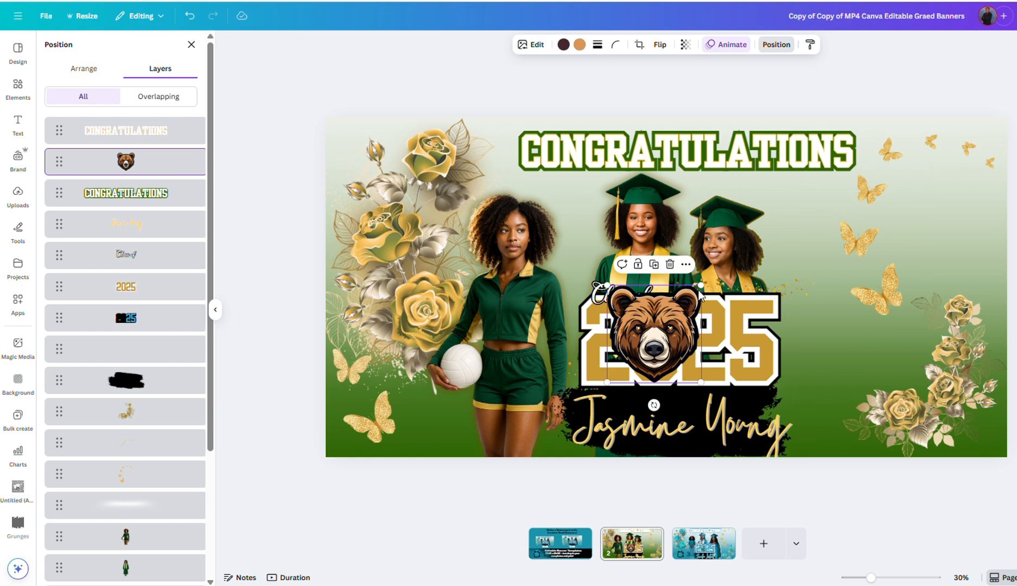
left_click_drag(699, 289, 661, 335)
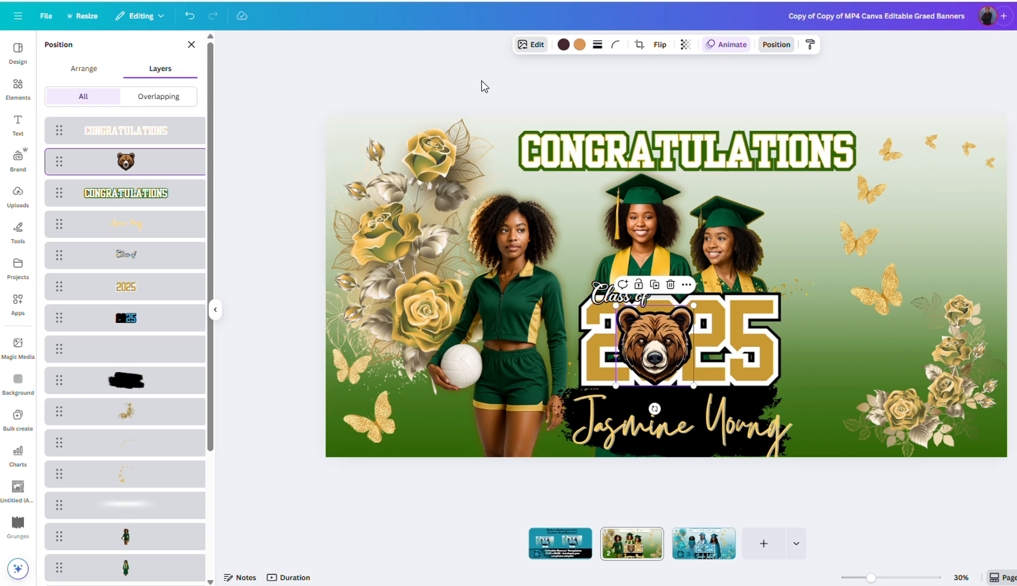
left_click(531, 44)
Step: Give the bear an Outline shadow in #F4F4F4 at size 74, then deselect it
left_click(68, 429)
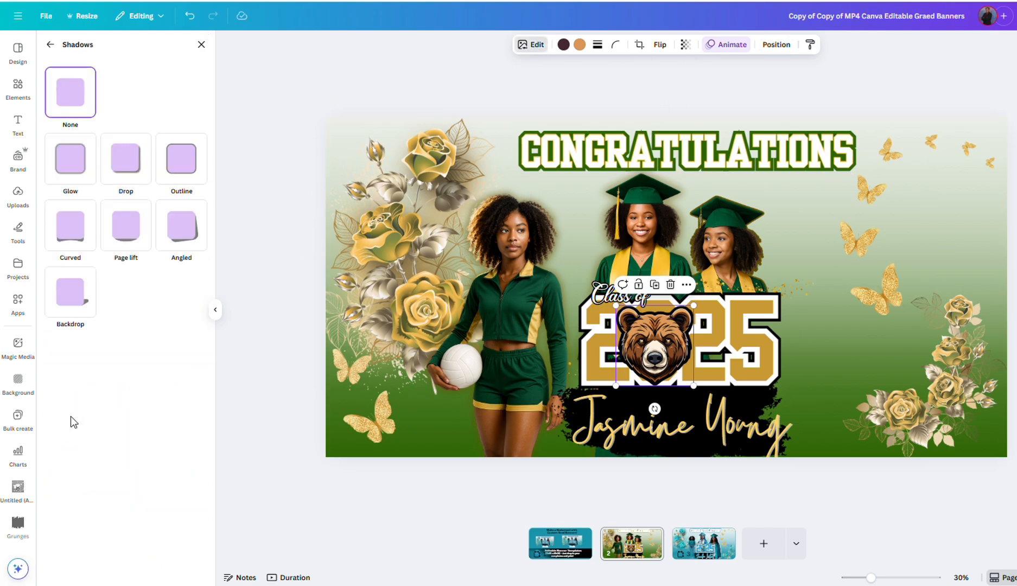
left_click(178, 184)
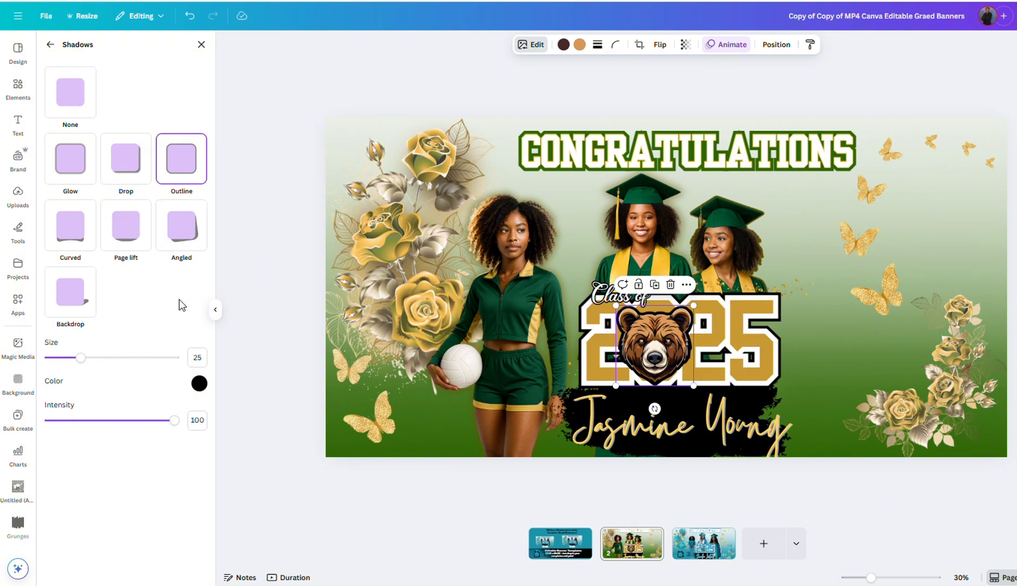
left_click(199, 384)
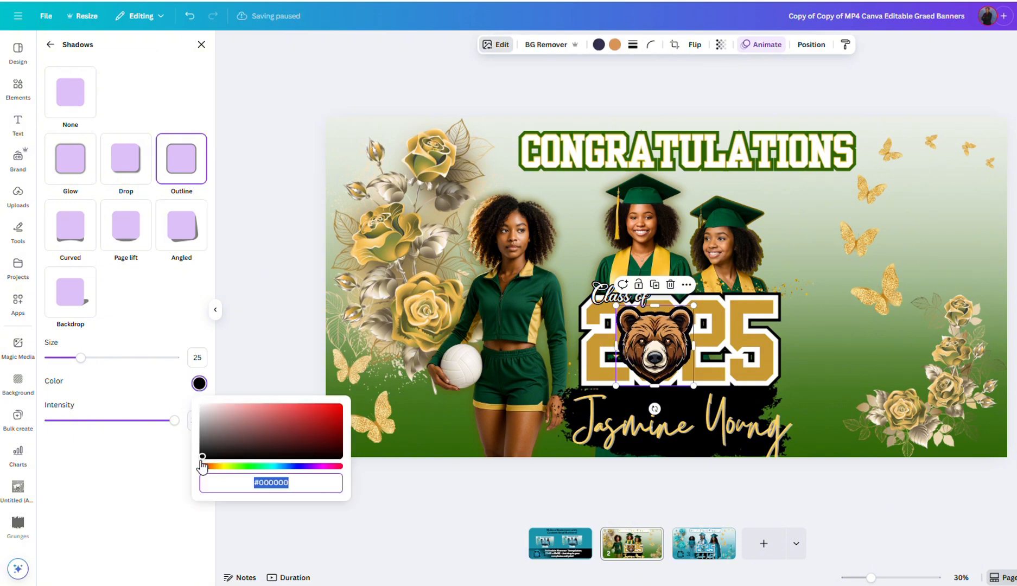
left_click(205, 445)
left_click_drag(205, 445, 198, 411)
left_click(208, 406)
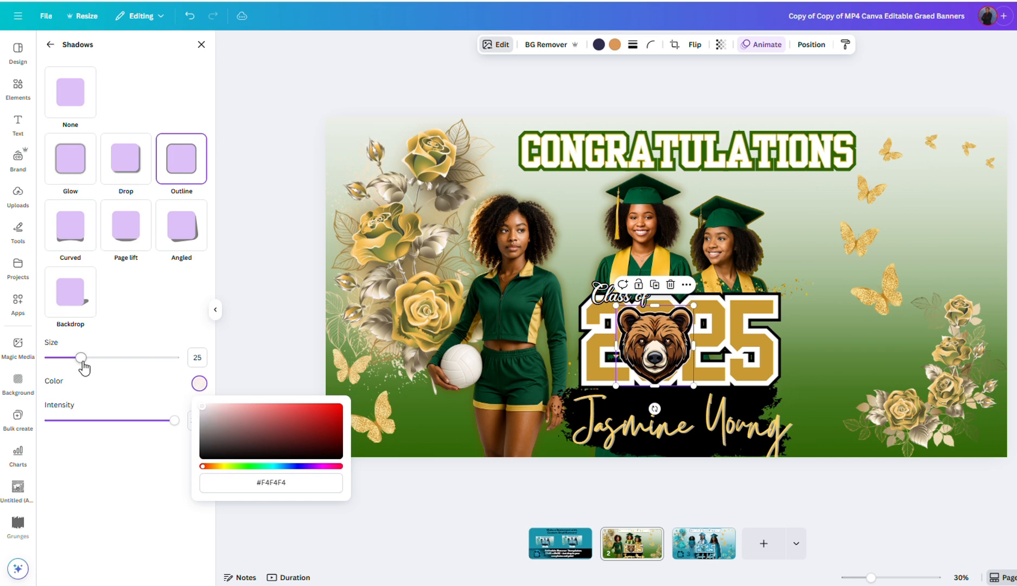
left_click_drag(80, 358, 142, 359)
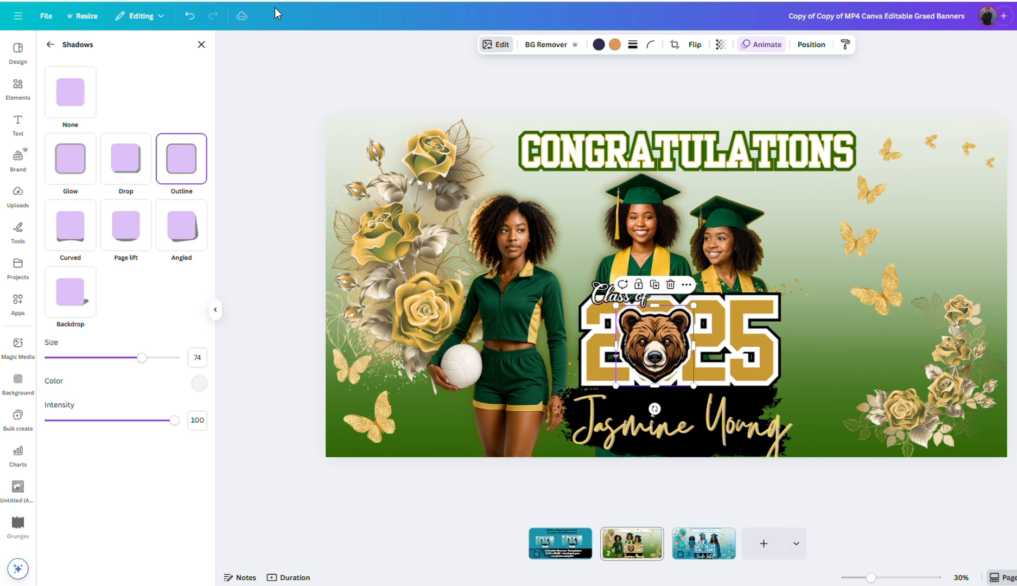
left_click(200, 45)
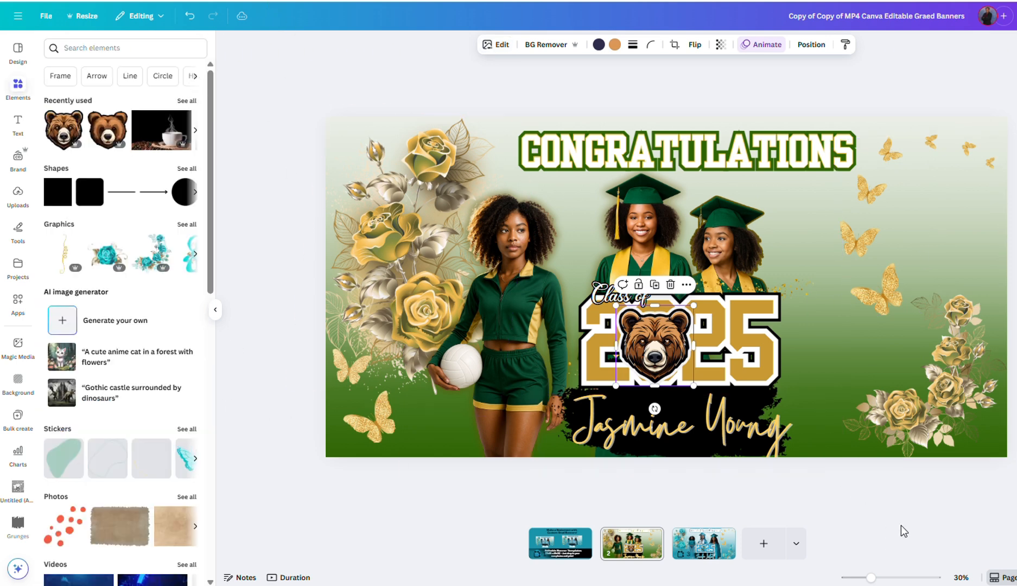
left_click(886, 525)
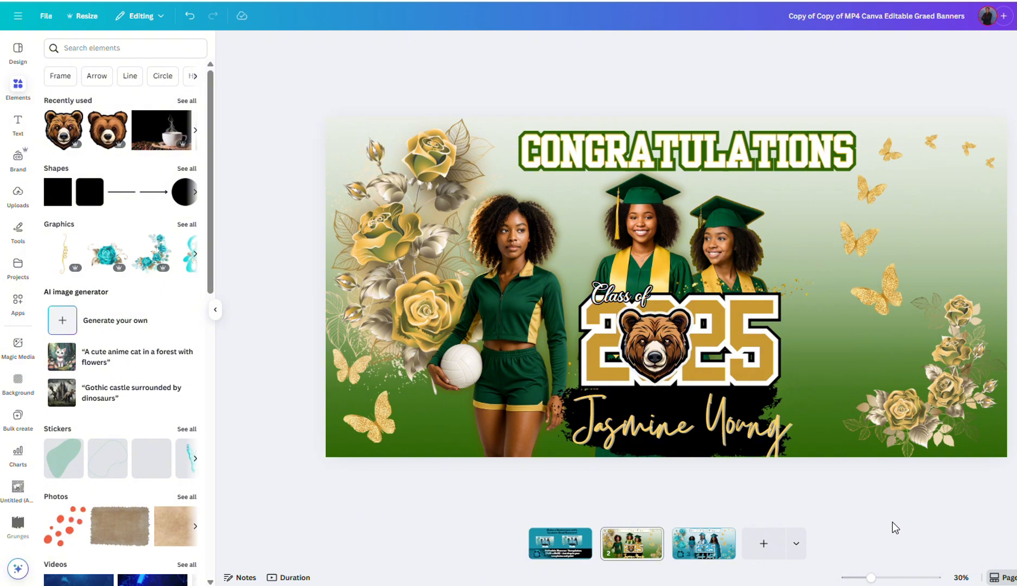